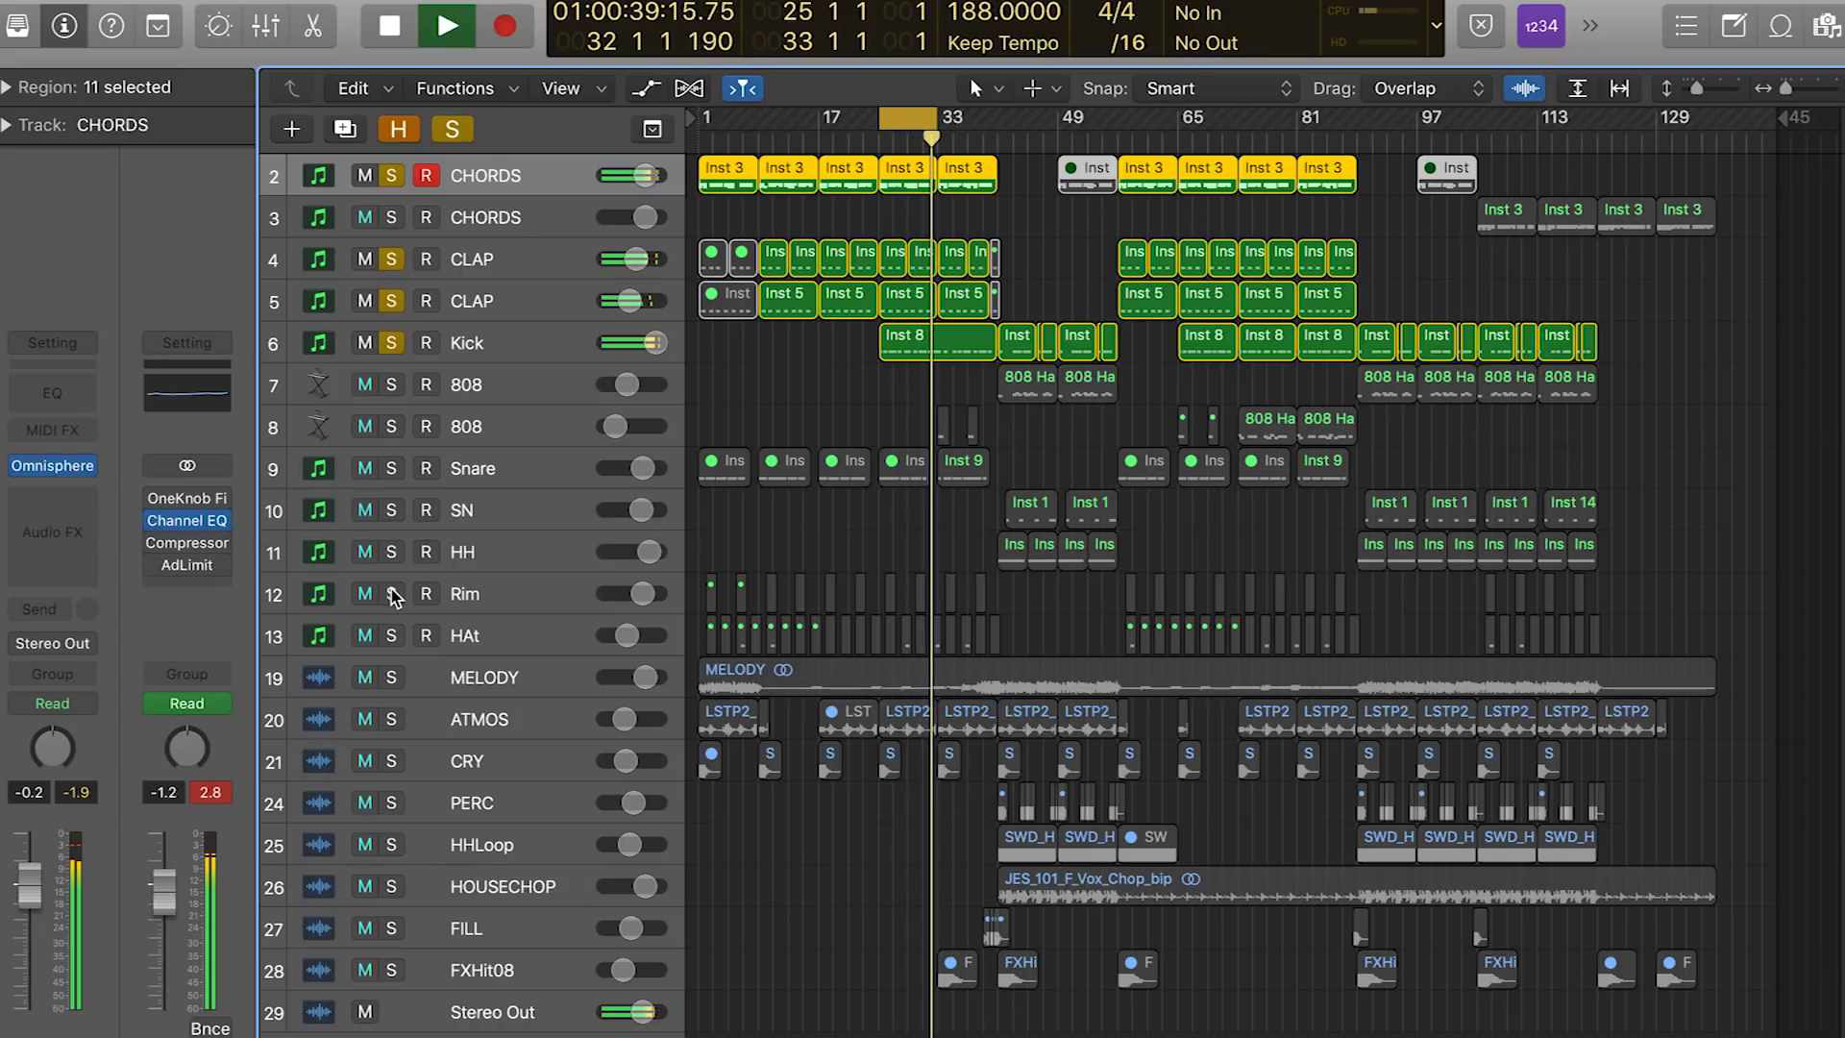
# Audition the Rim, HAt and MELODY tracks soloed with the other parts over bars 25 to 41, and clear the solos
pyautogui.moveTo(394, 595); pyautogui.dragTo(393, 636)
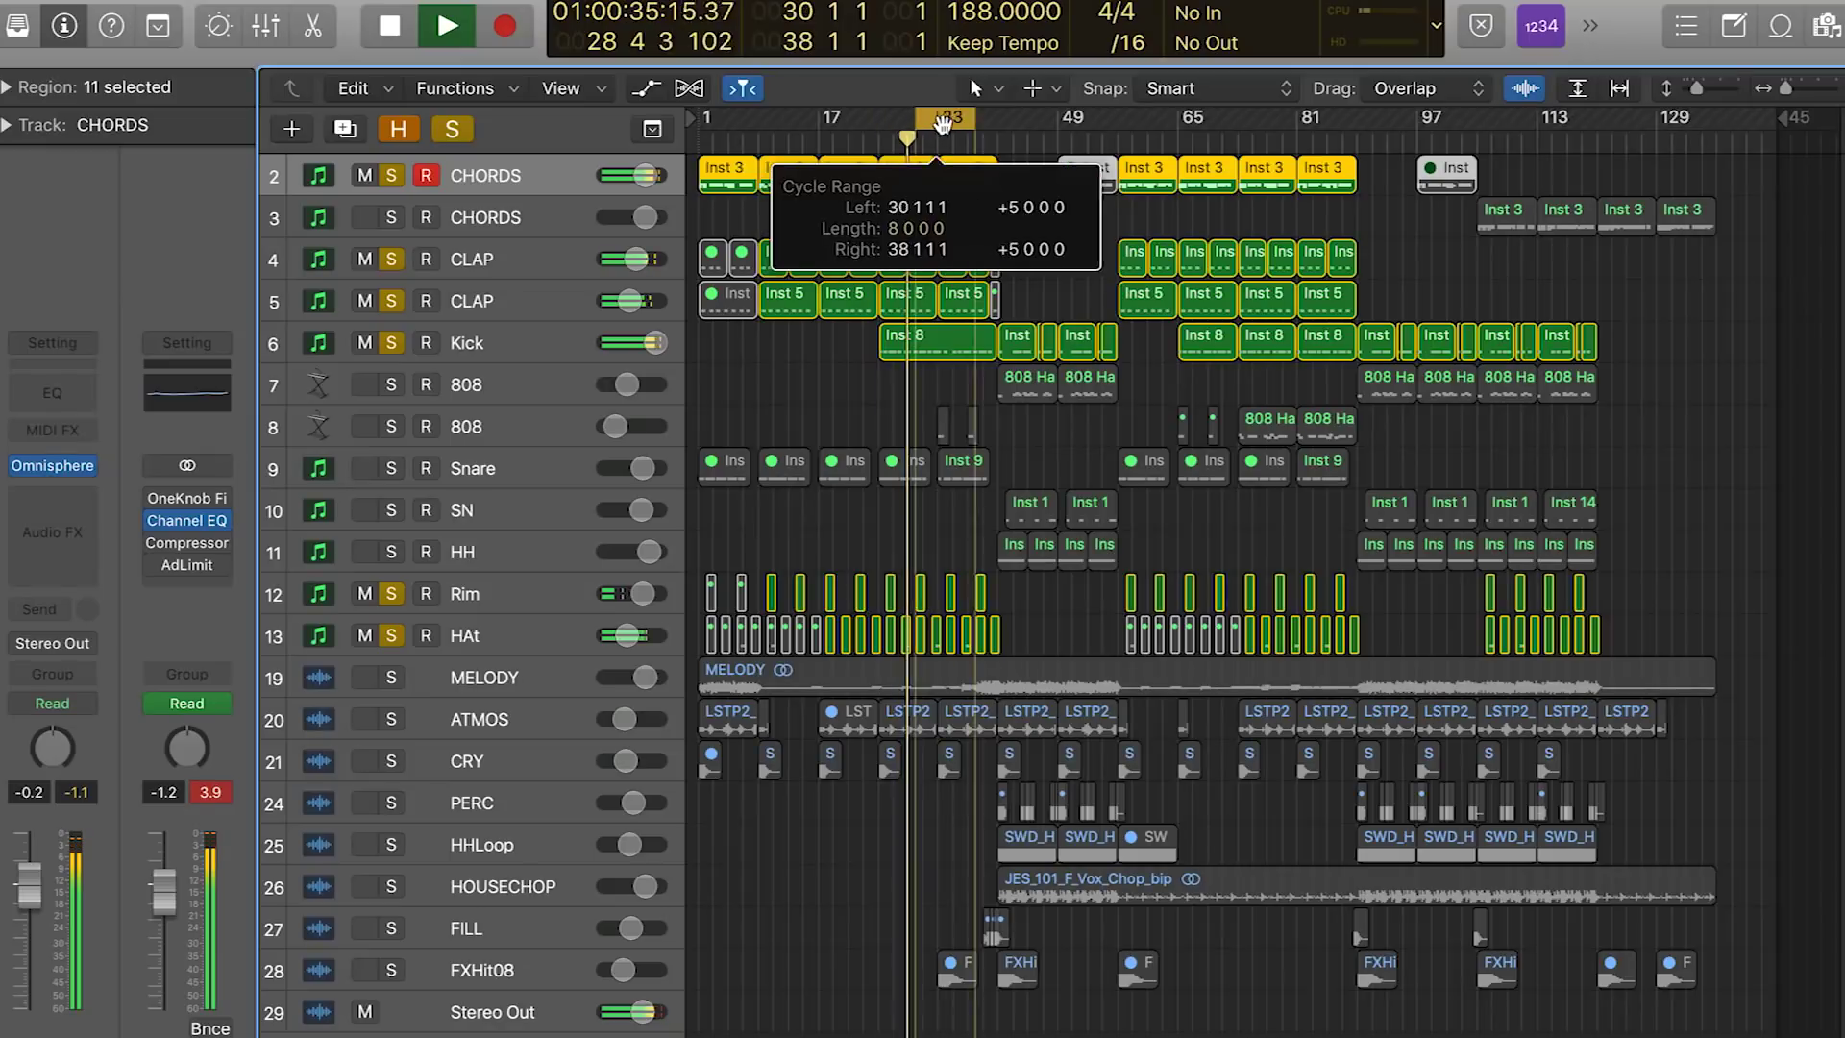
pyautogui.moveTo(932, 126); pyautogui.dragTo(959, 125)
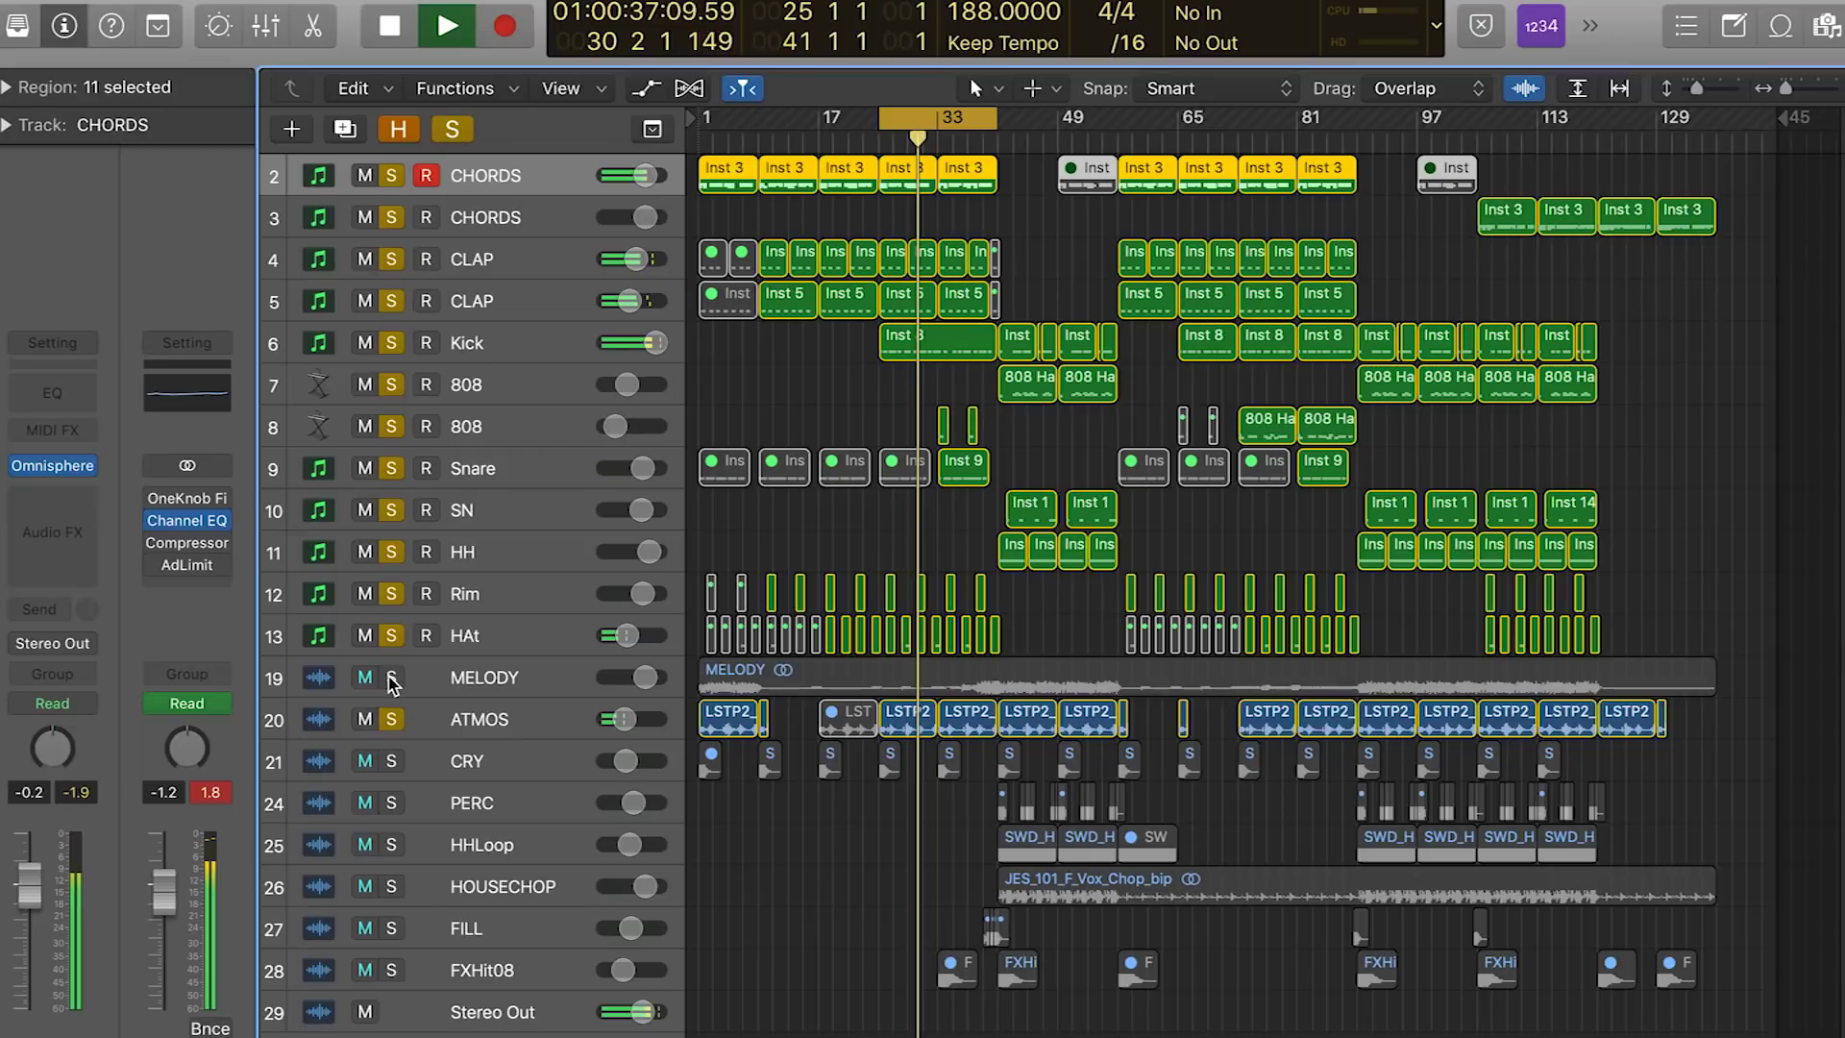
pyautogui.click(392, 681)
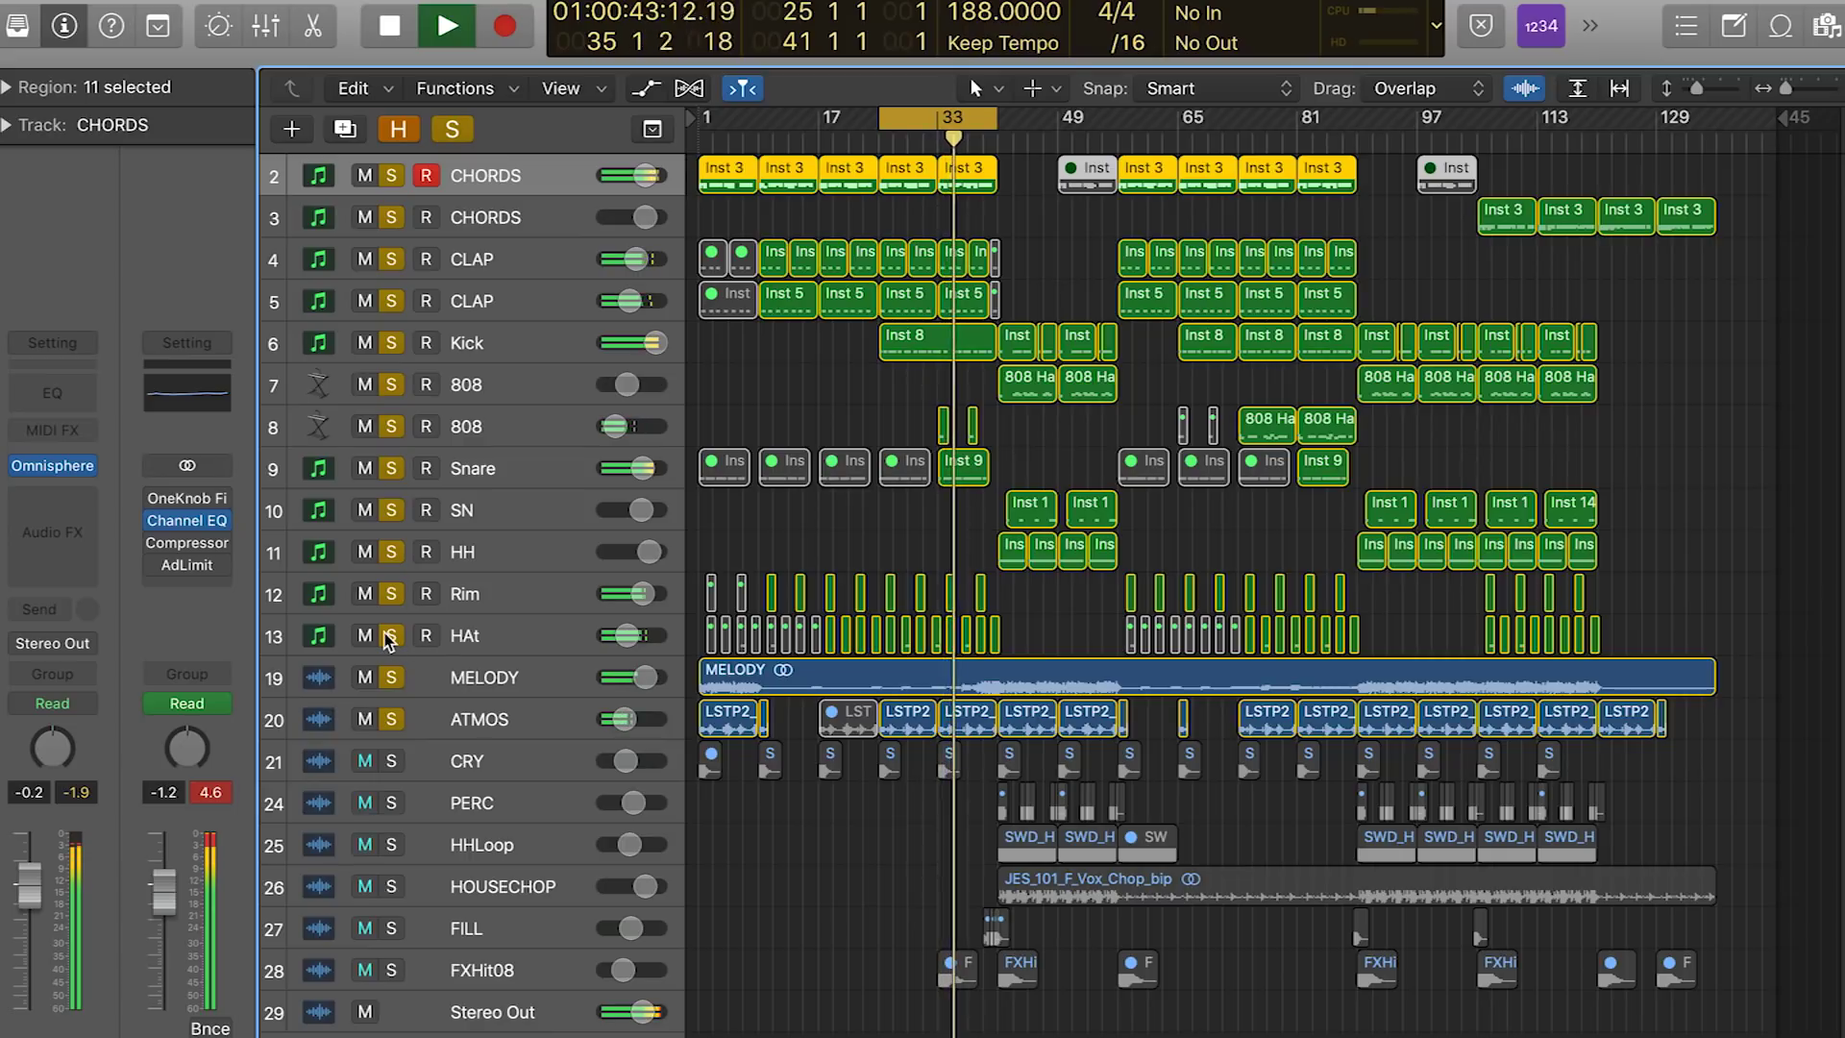
pyautogui.moveTo(390, 581); pyautogui.dragTo(399, 232)
pyautogui.click(392, 223)
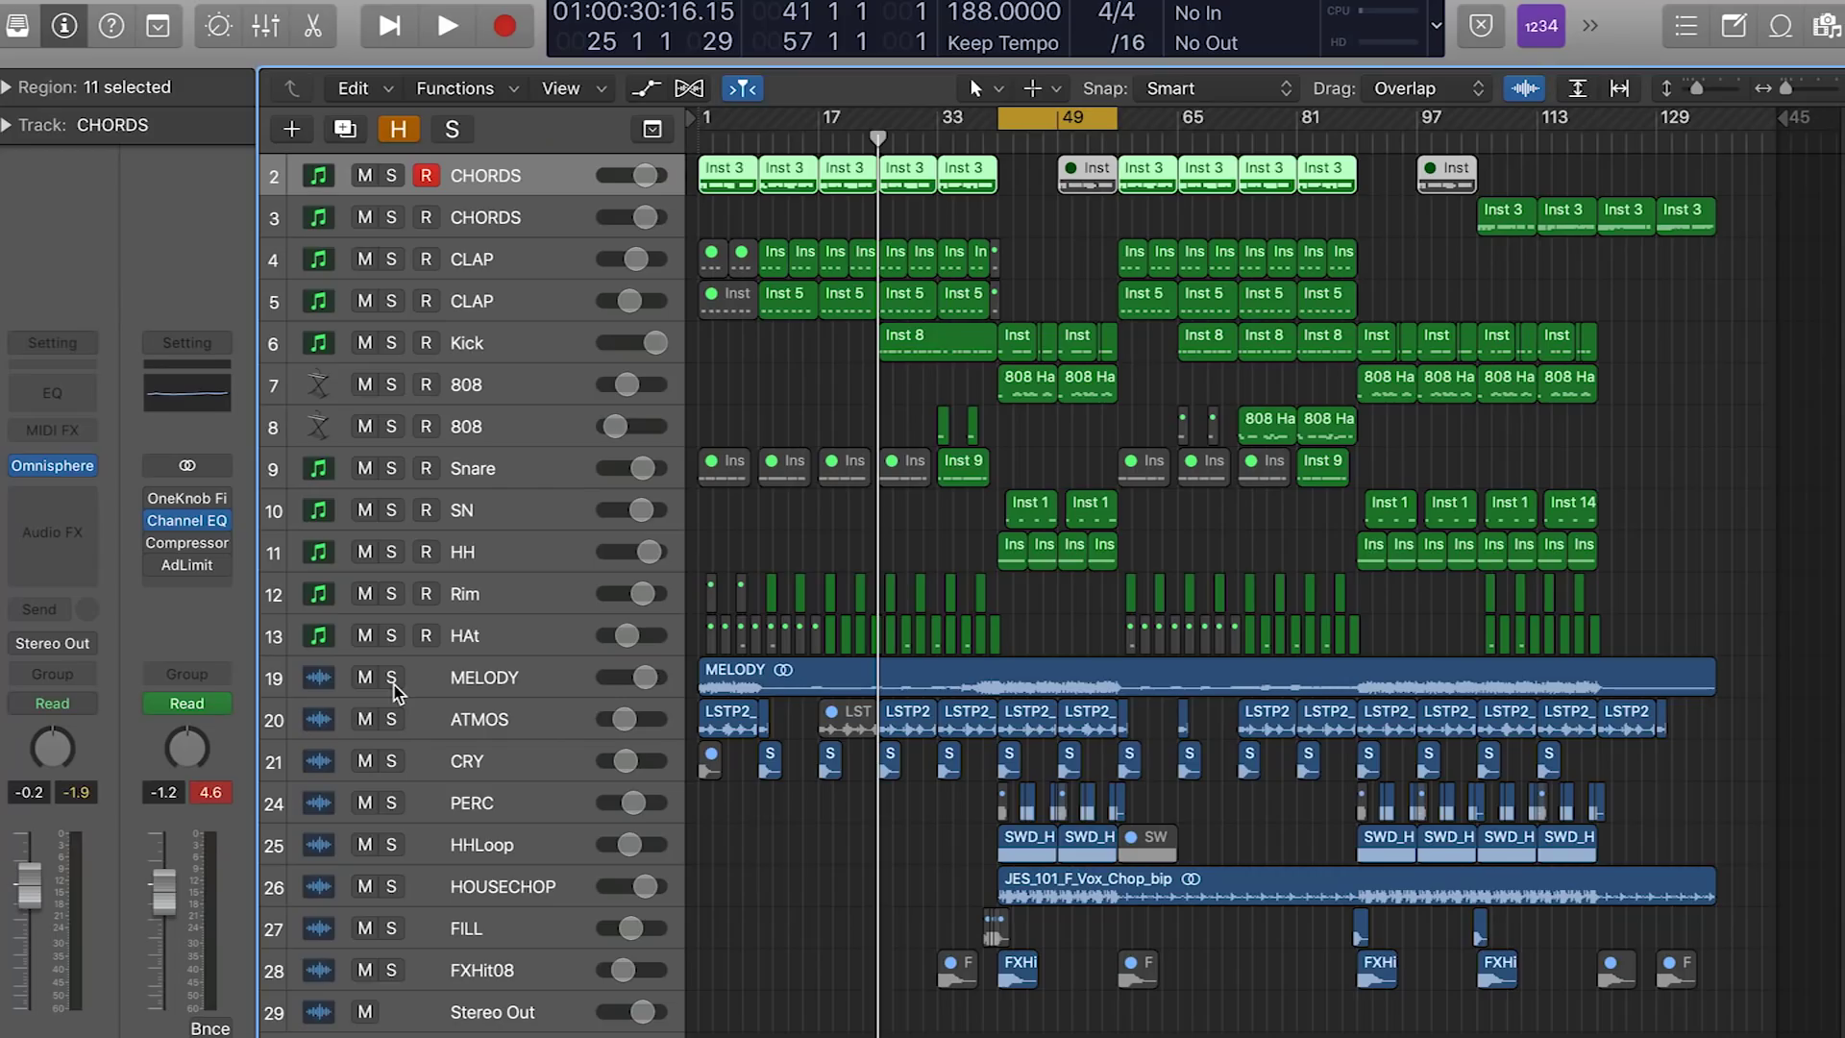
# Audition the MELODY track soloed over bars 41 to 57, add the first 808 track, and leave only that 808 soloed
pyautogui.click(392, 678)
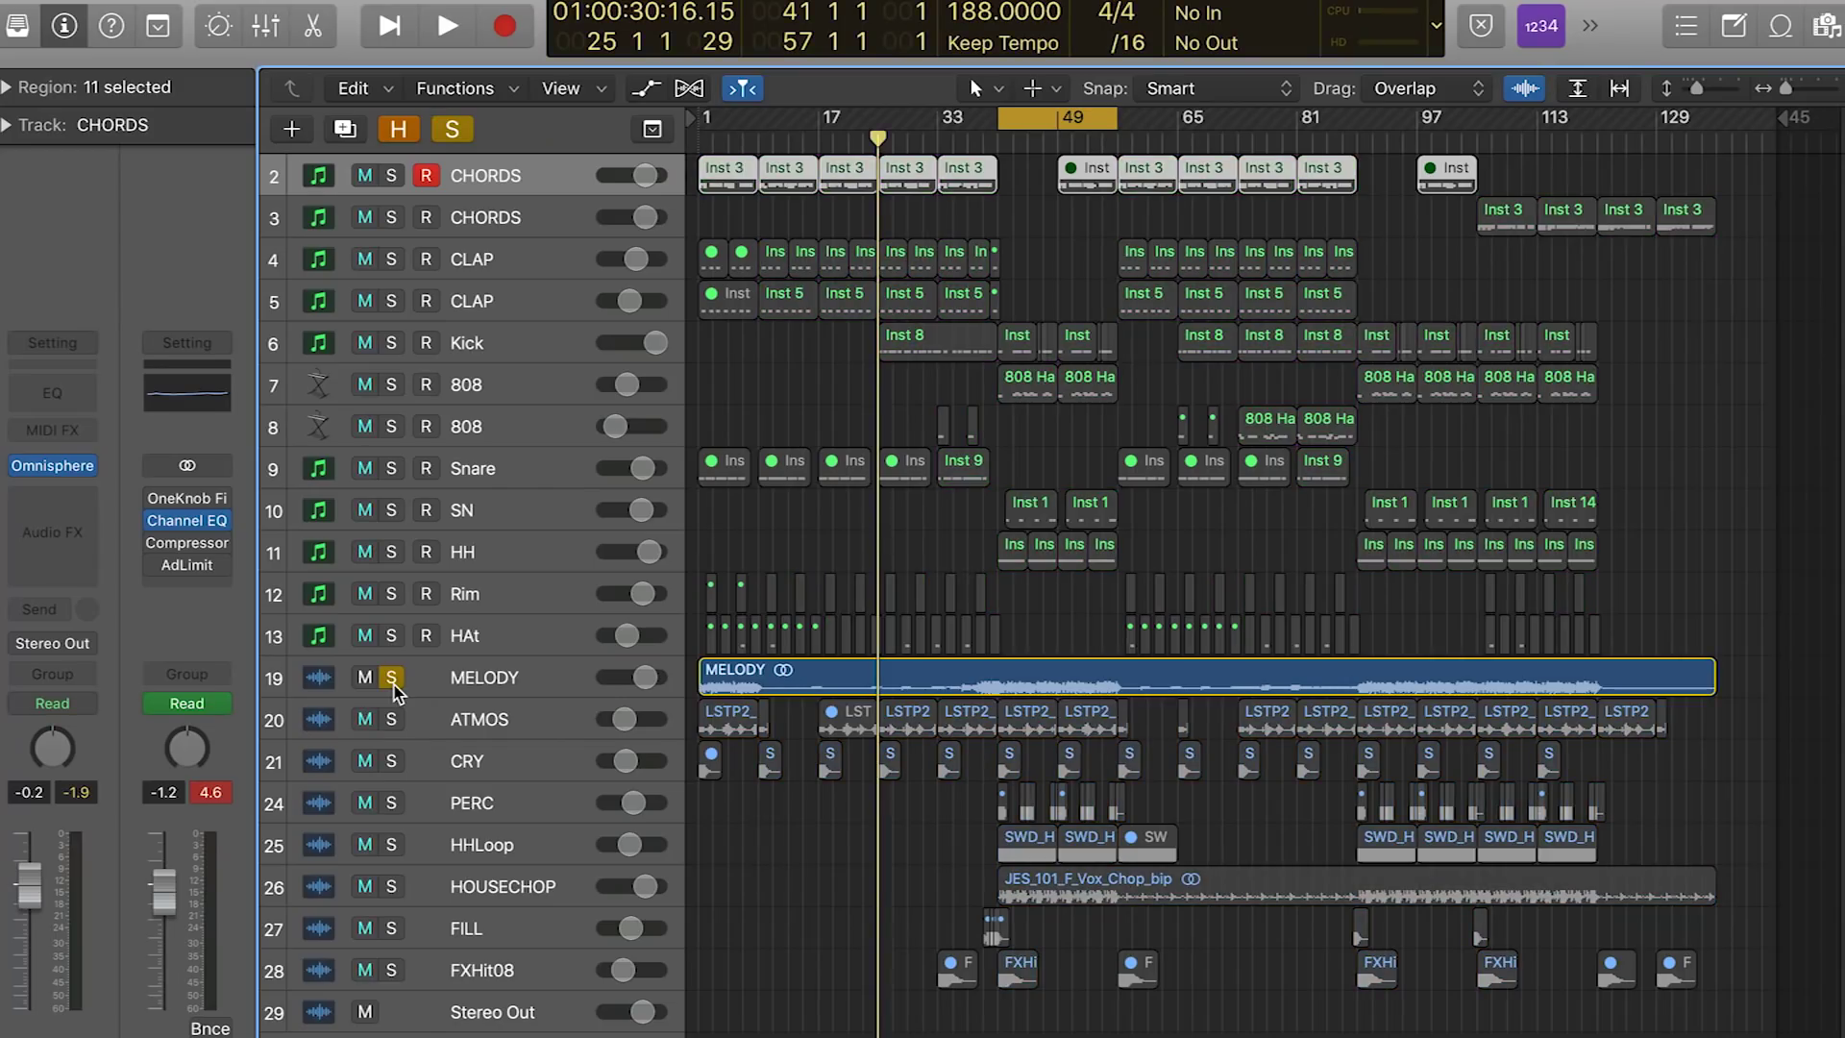
pyautogui.press('space')
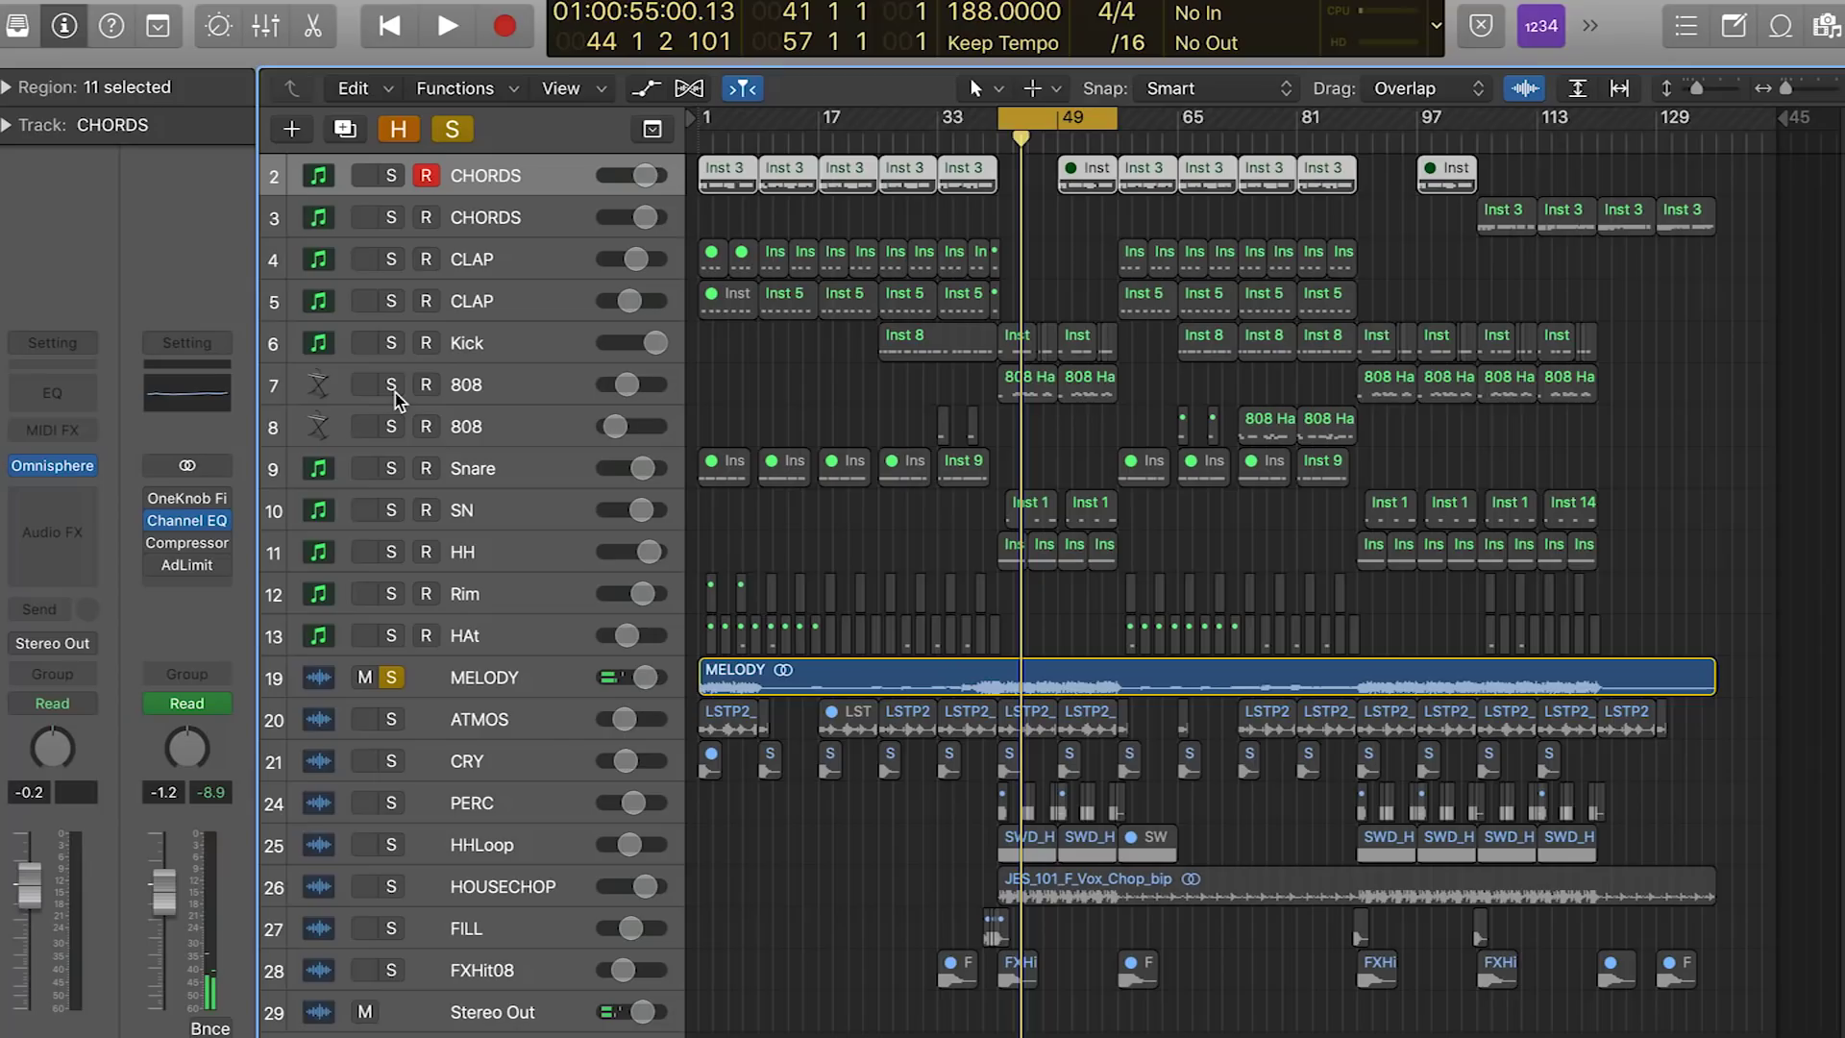
pyautogui.click(392, 387)
pyautogui.press('space')
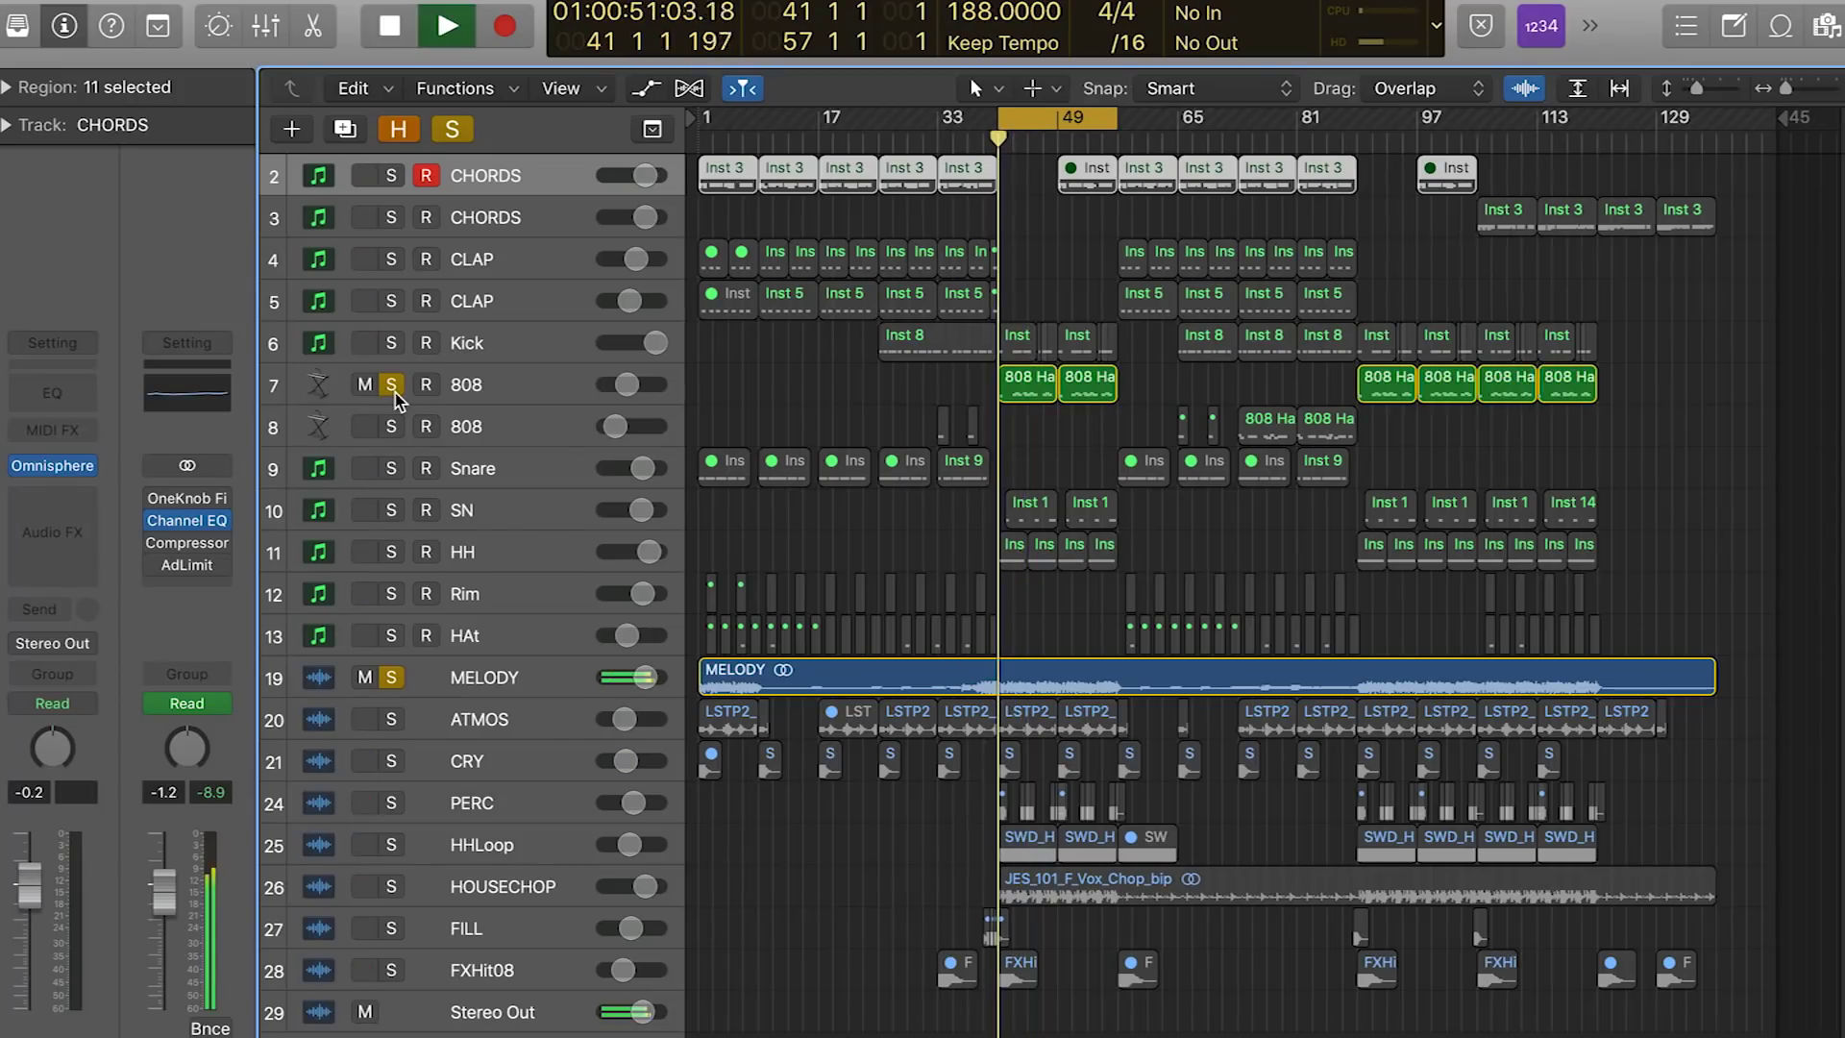
pyautogui.click(391, 678)
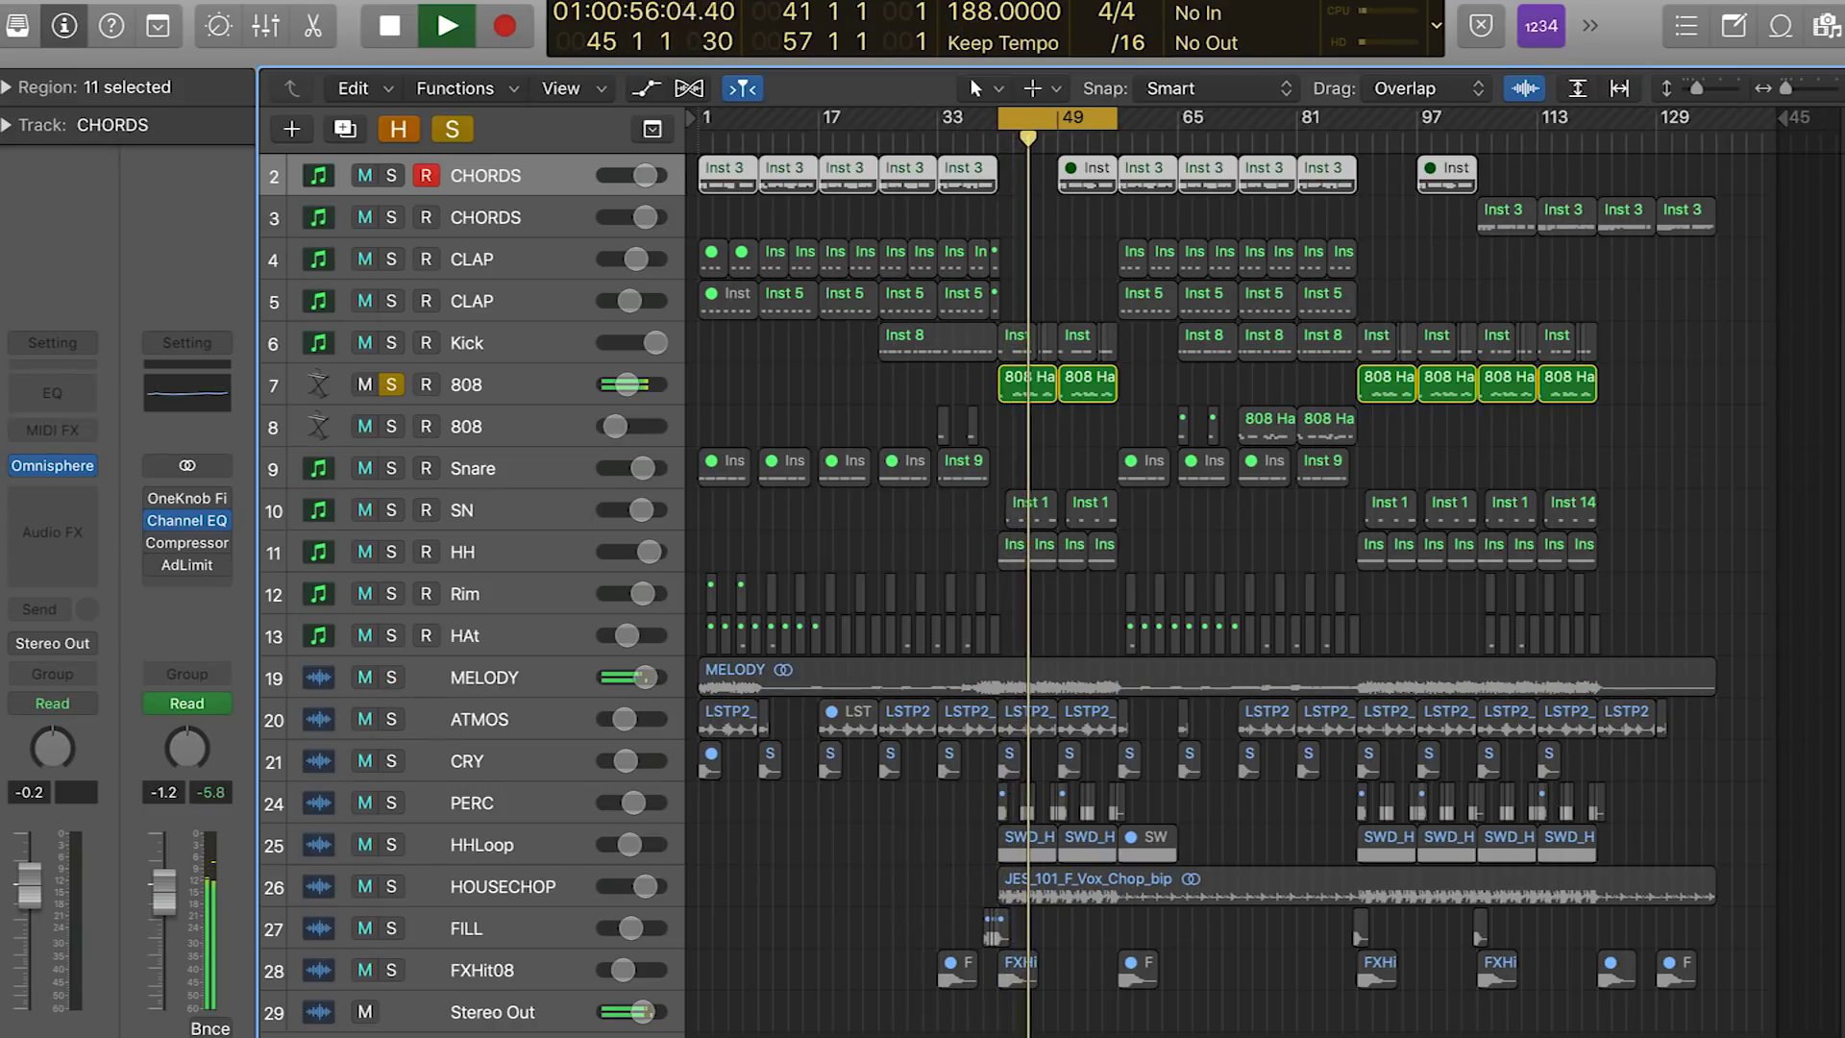
# Inspect the Effectrix plug-in settings on the first 808 track and close its window
pyautogui.click(485, 388)
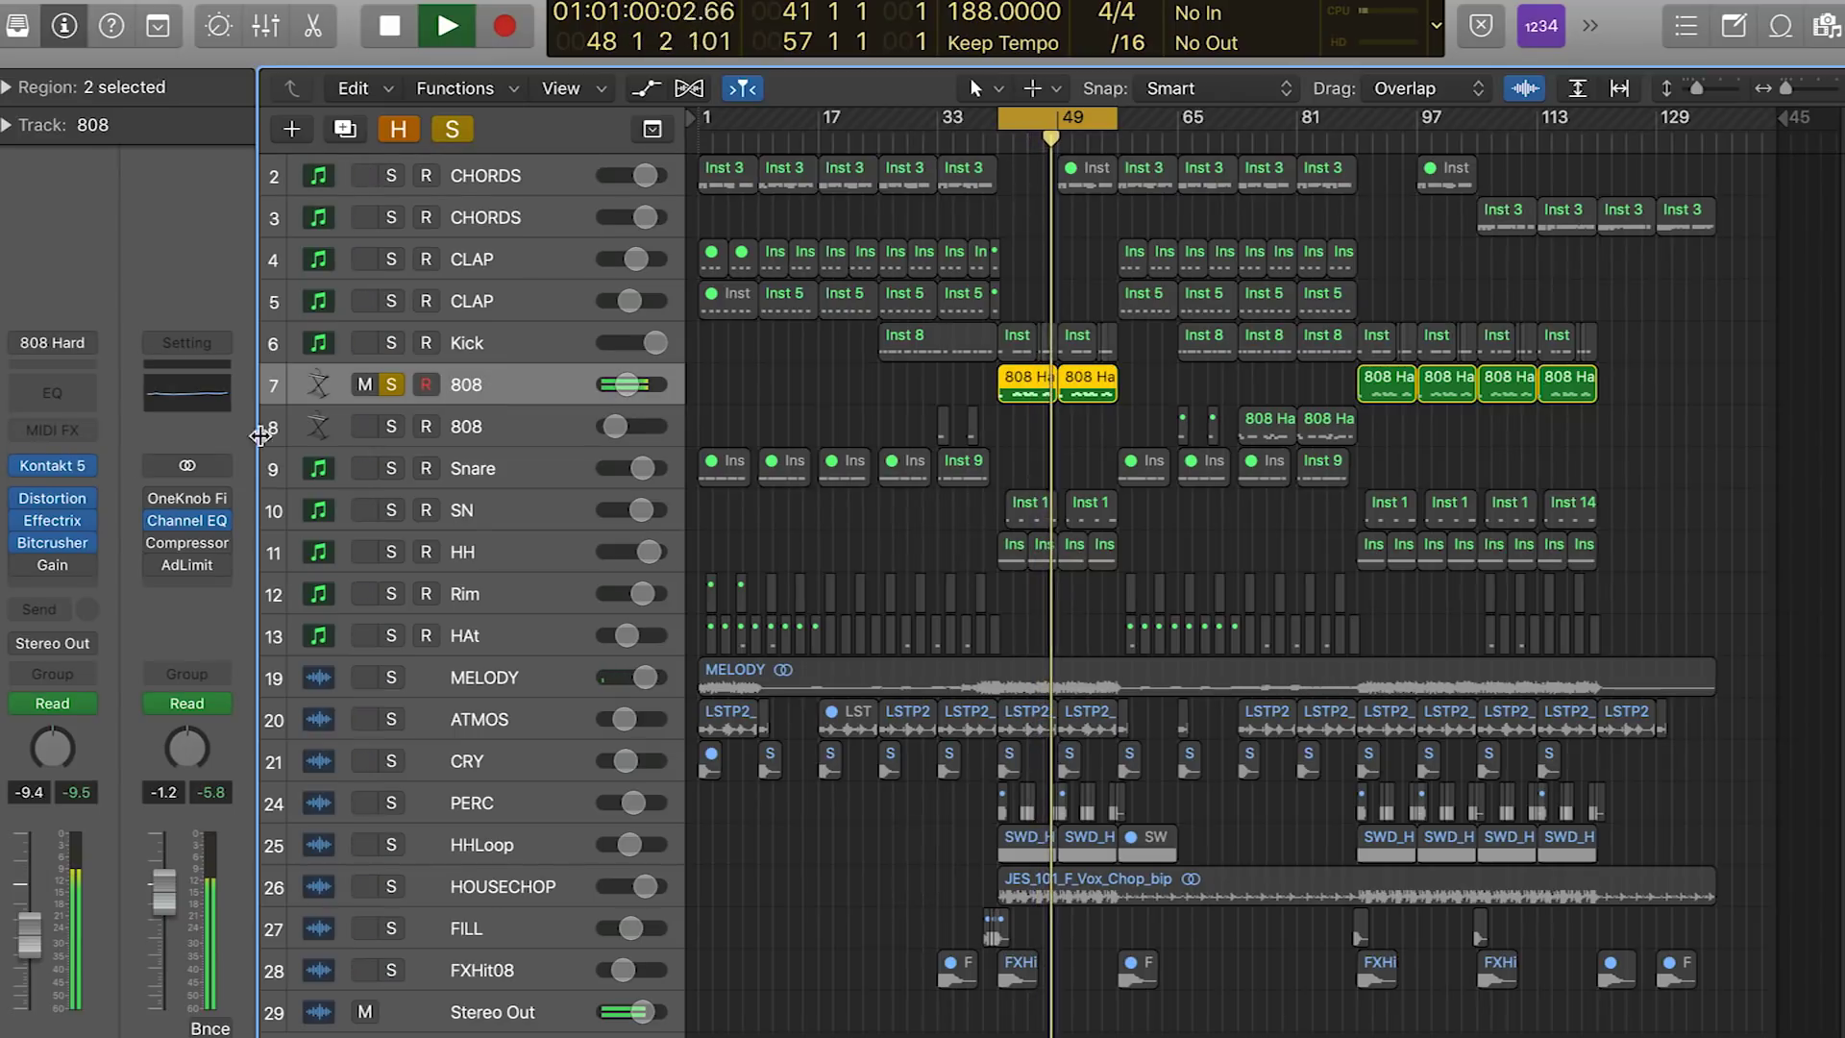
pyautogui.click(55, 521)
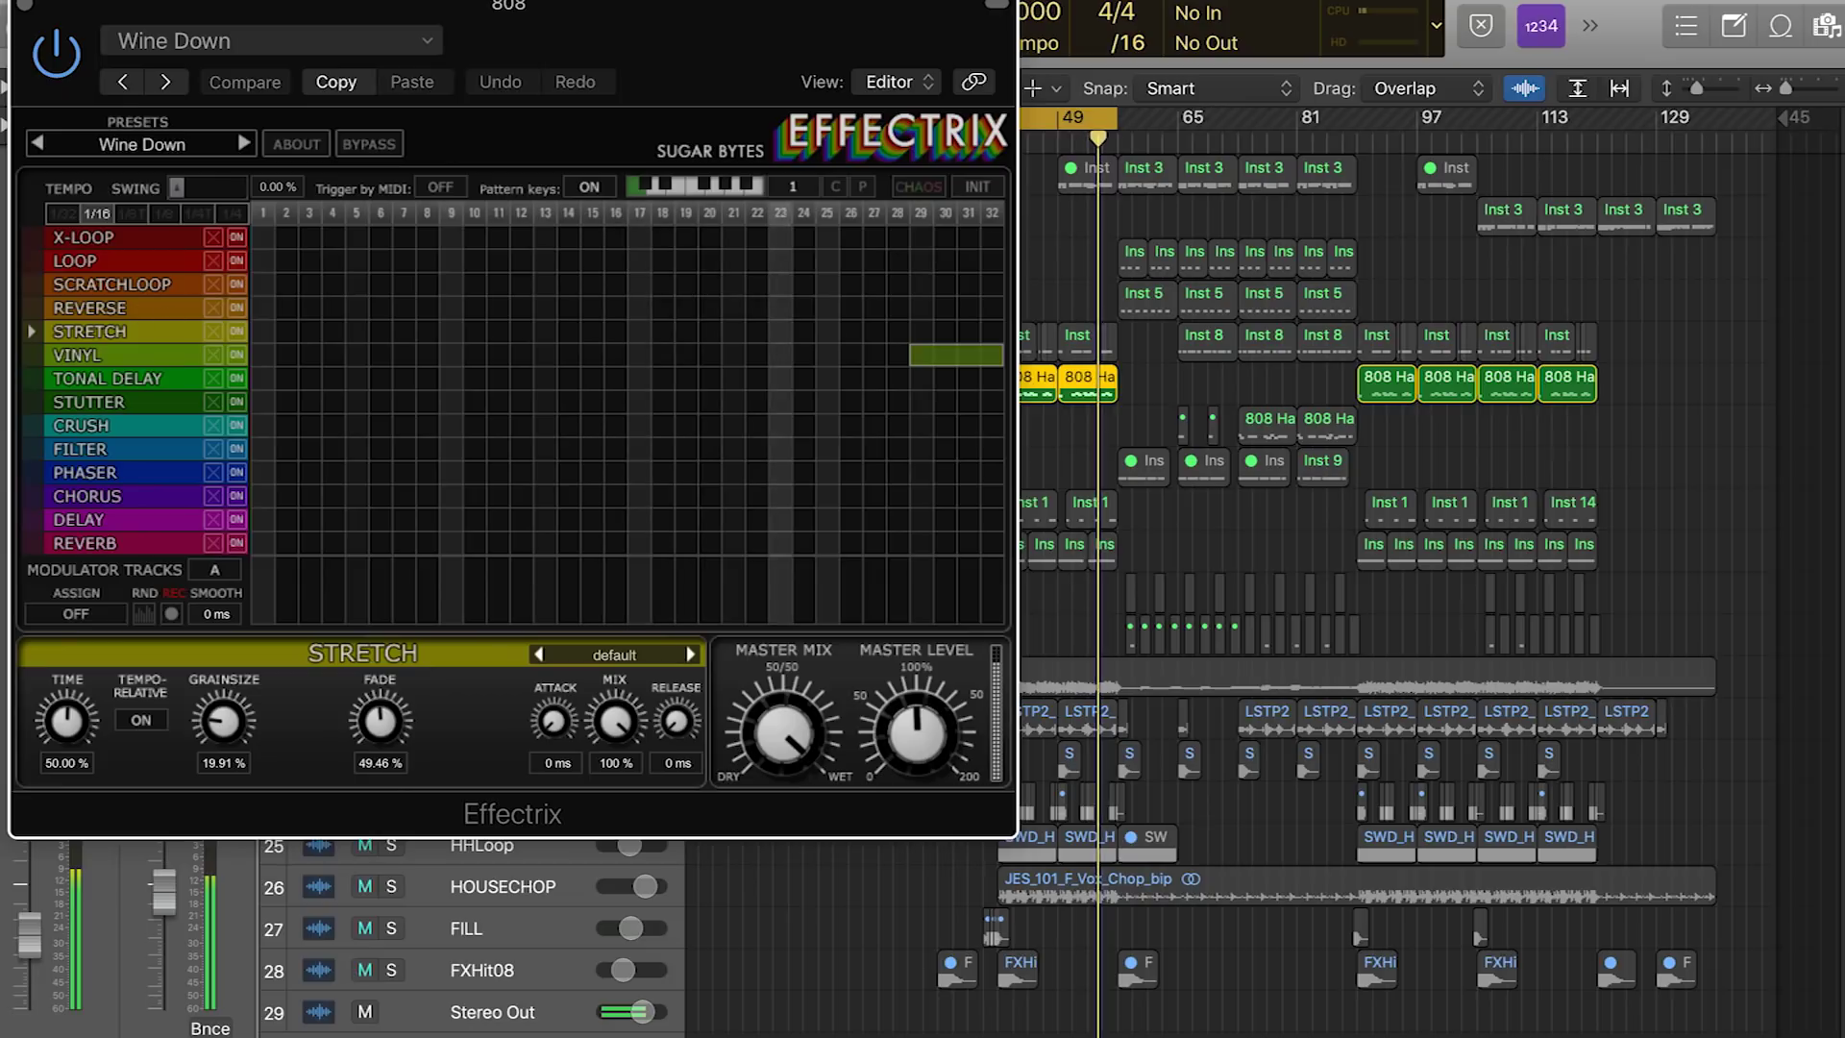
pyautogui.click(23, 6)
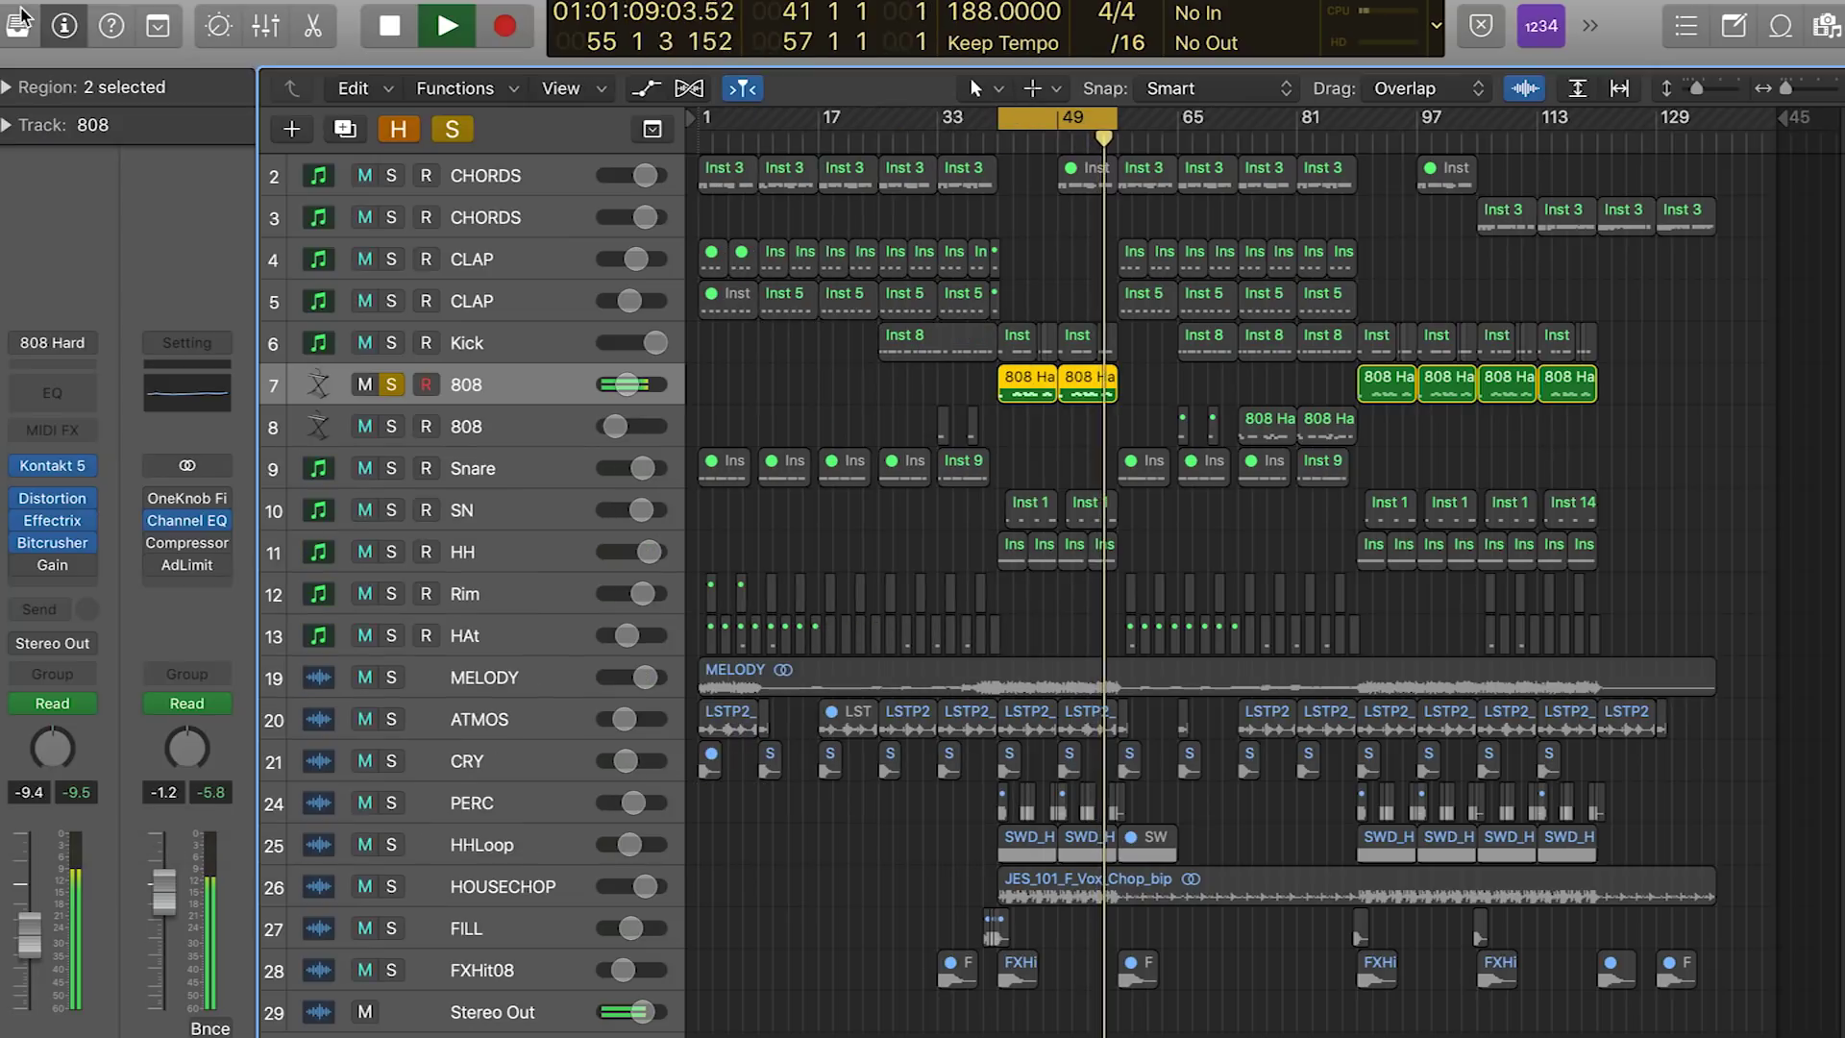
# Compare the first 808 with its Distortion, Effectrix and Bitcrusher bypassed and active, and return playback to the full mix
pyautogui.click(19, 498)
pyautogui.click(19, 520)
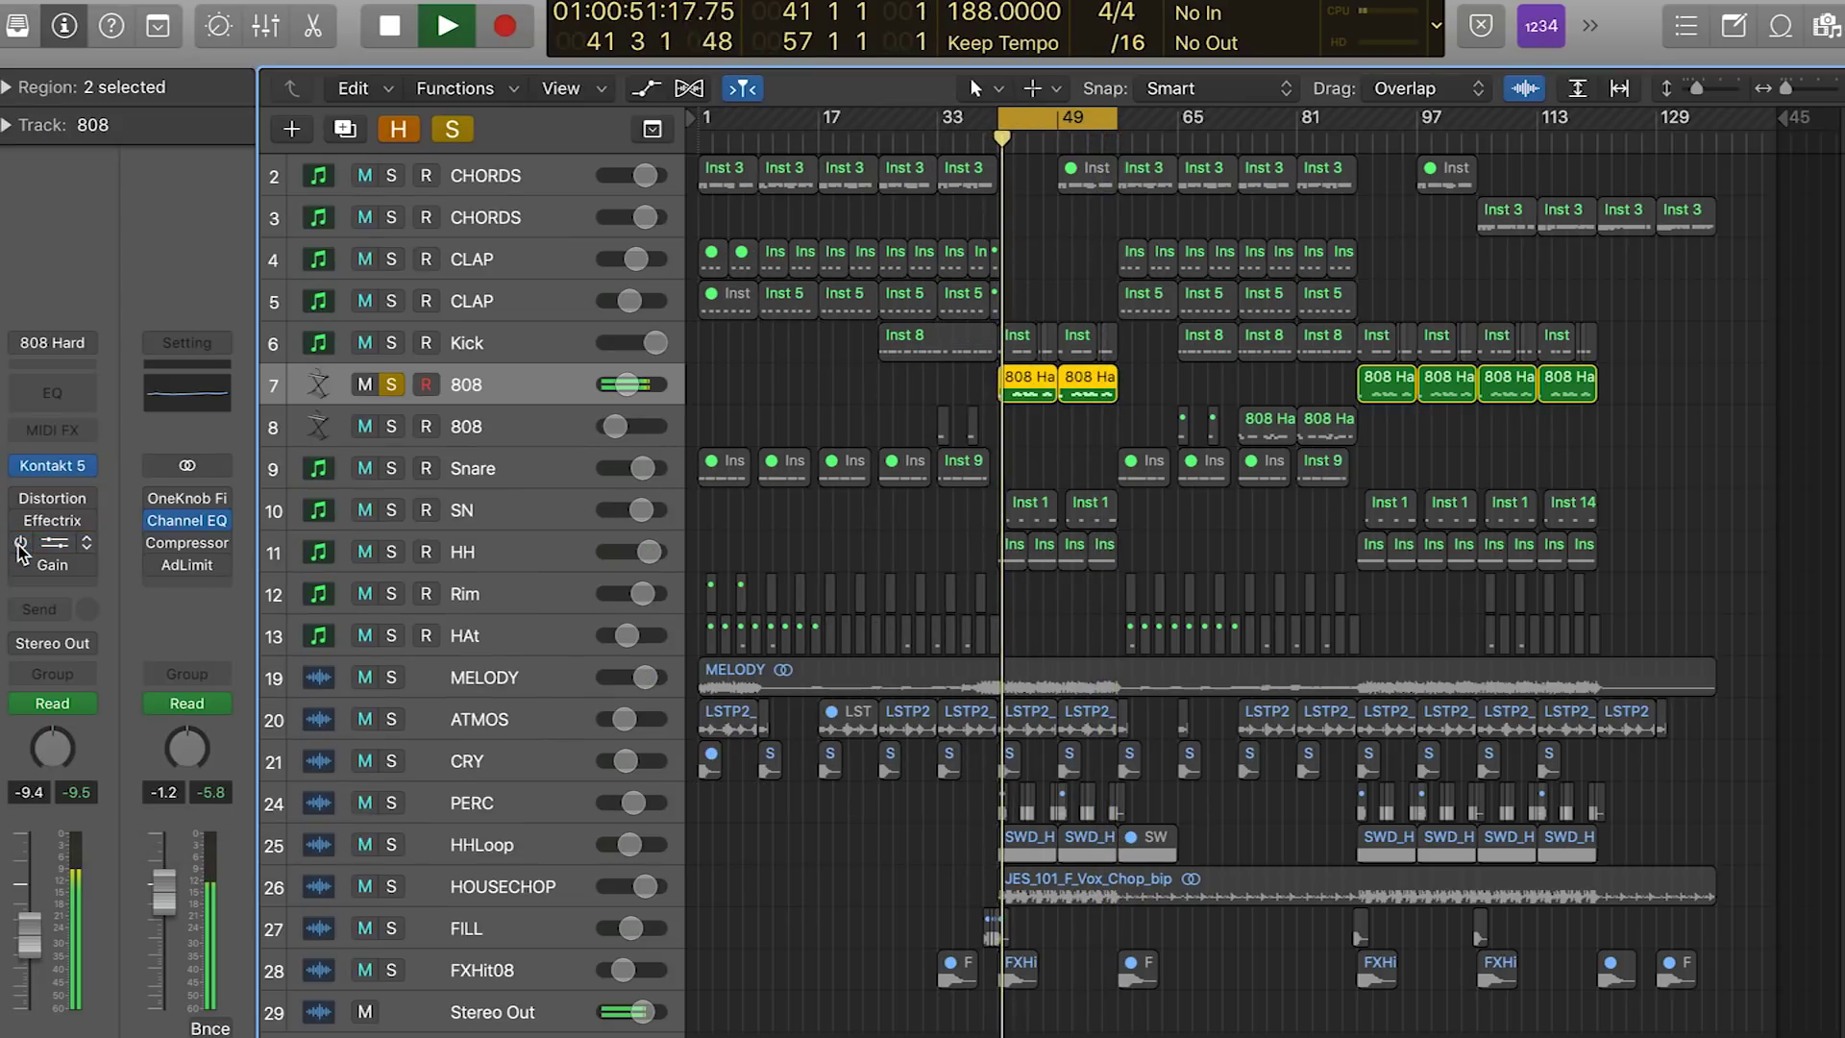
pyautogui.click(19, 543)
pyautogui.click(19, 520)
pyautogui.click(19, 498)
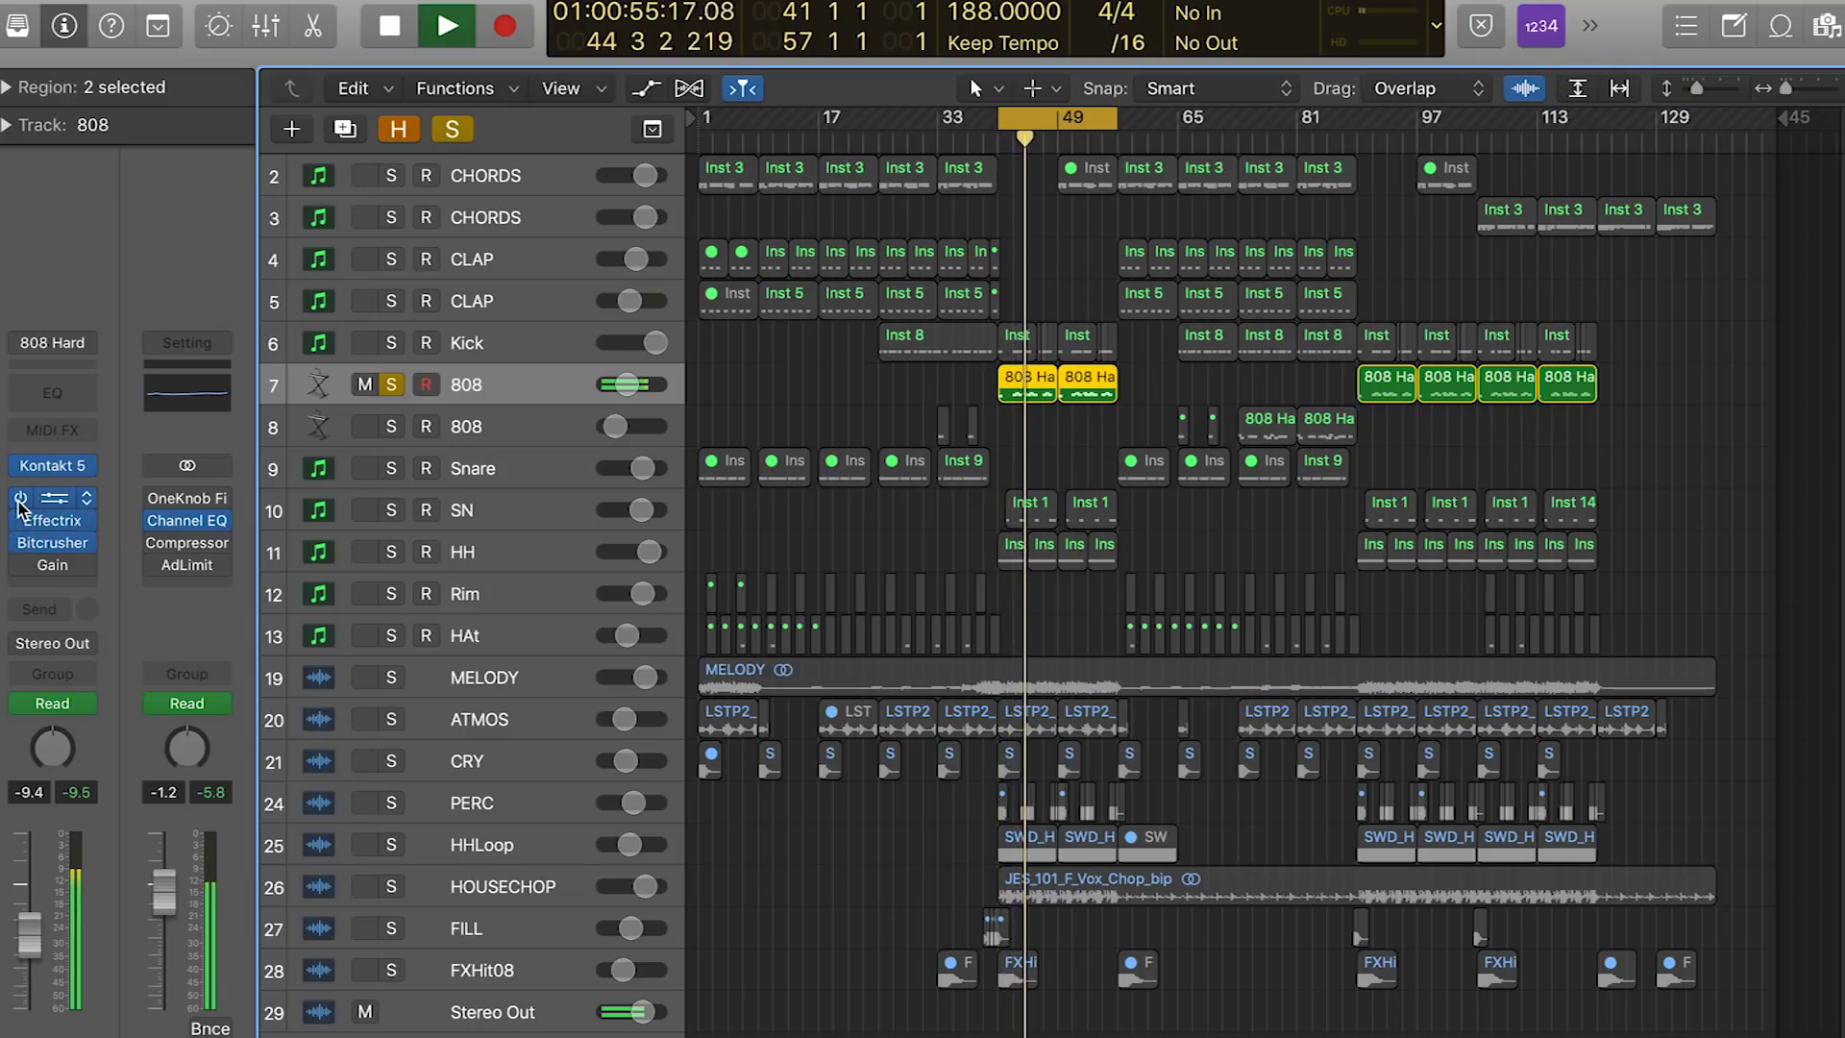
pyautogui.click(392, 678)
pyautogui.click(450, 136)
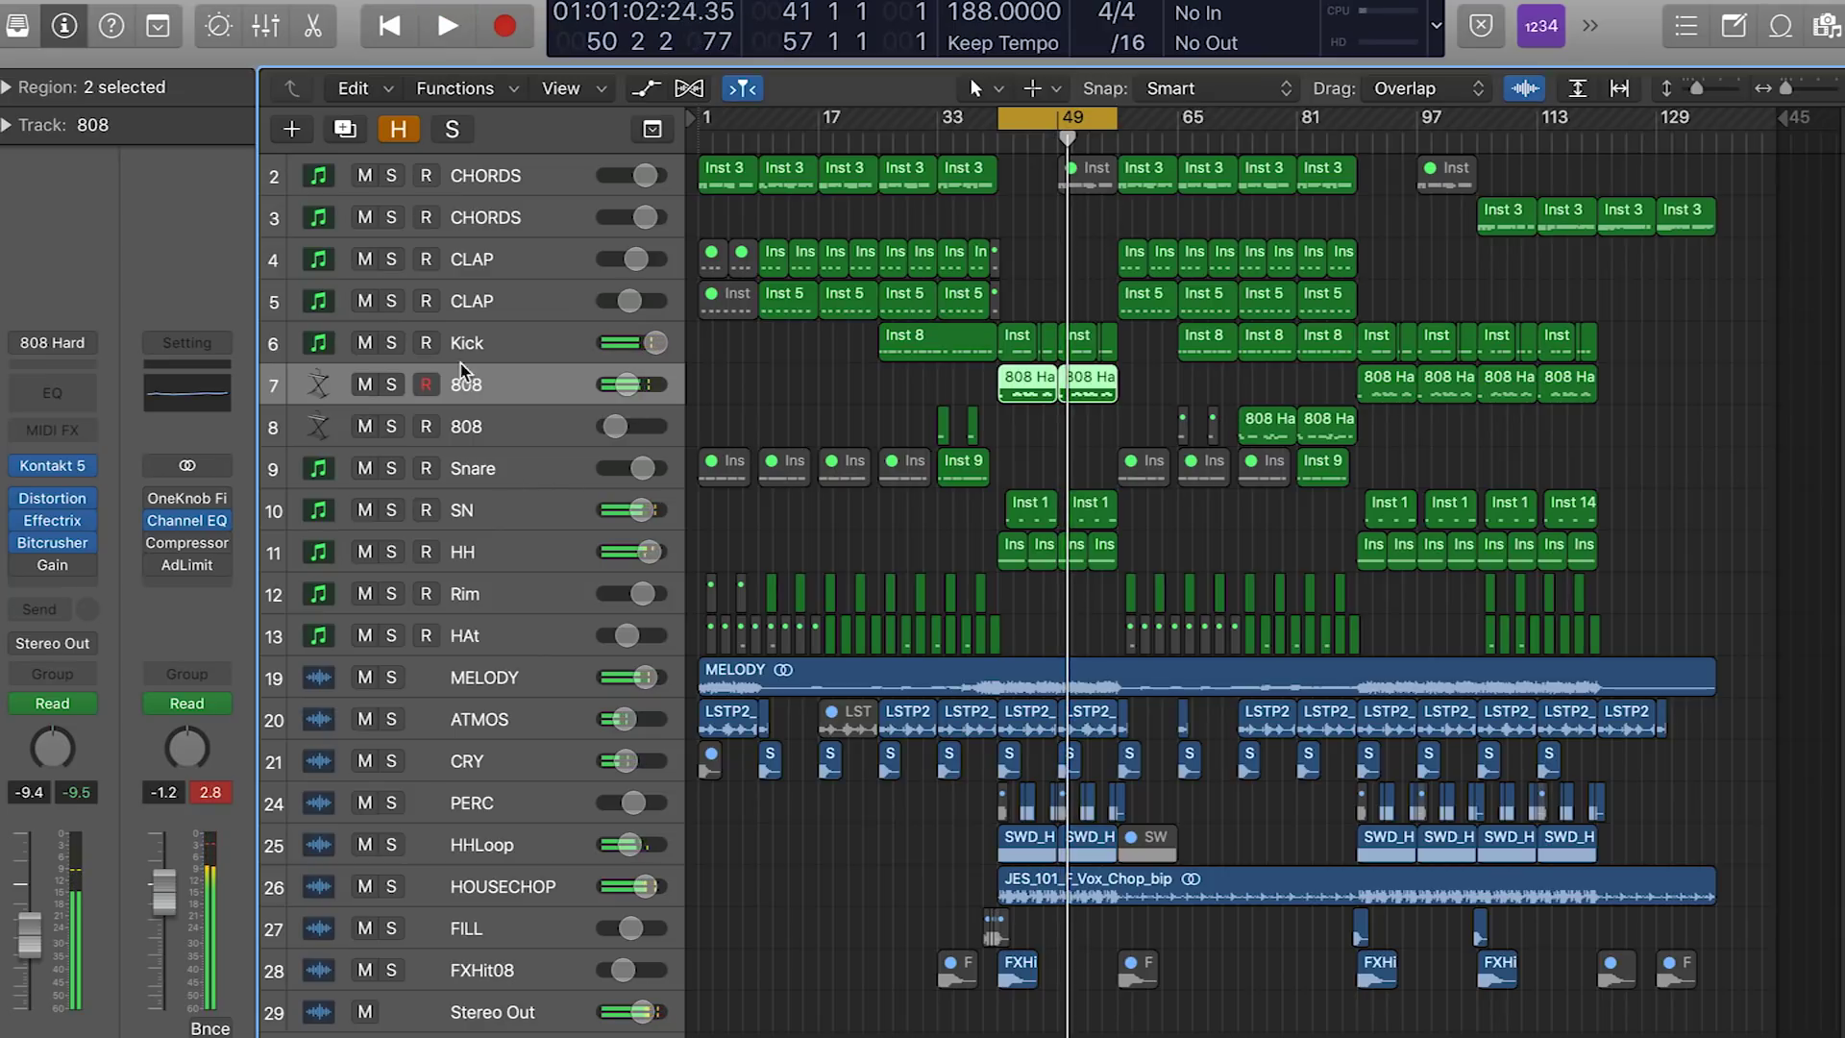
# Play bars 41 to 57 with the first 808, Kick, MELODY, Snare, SN and HH tracks soloed, and select the HH track
pyautogui.click(393, 386)
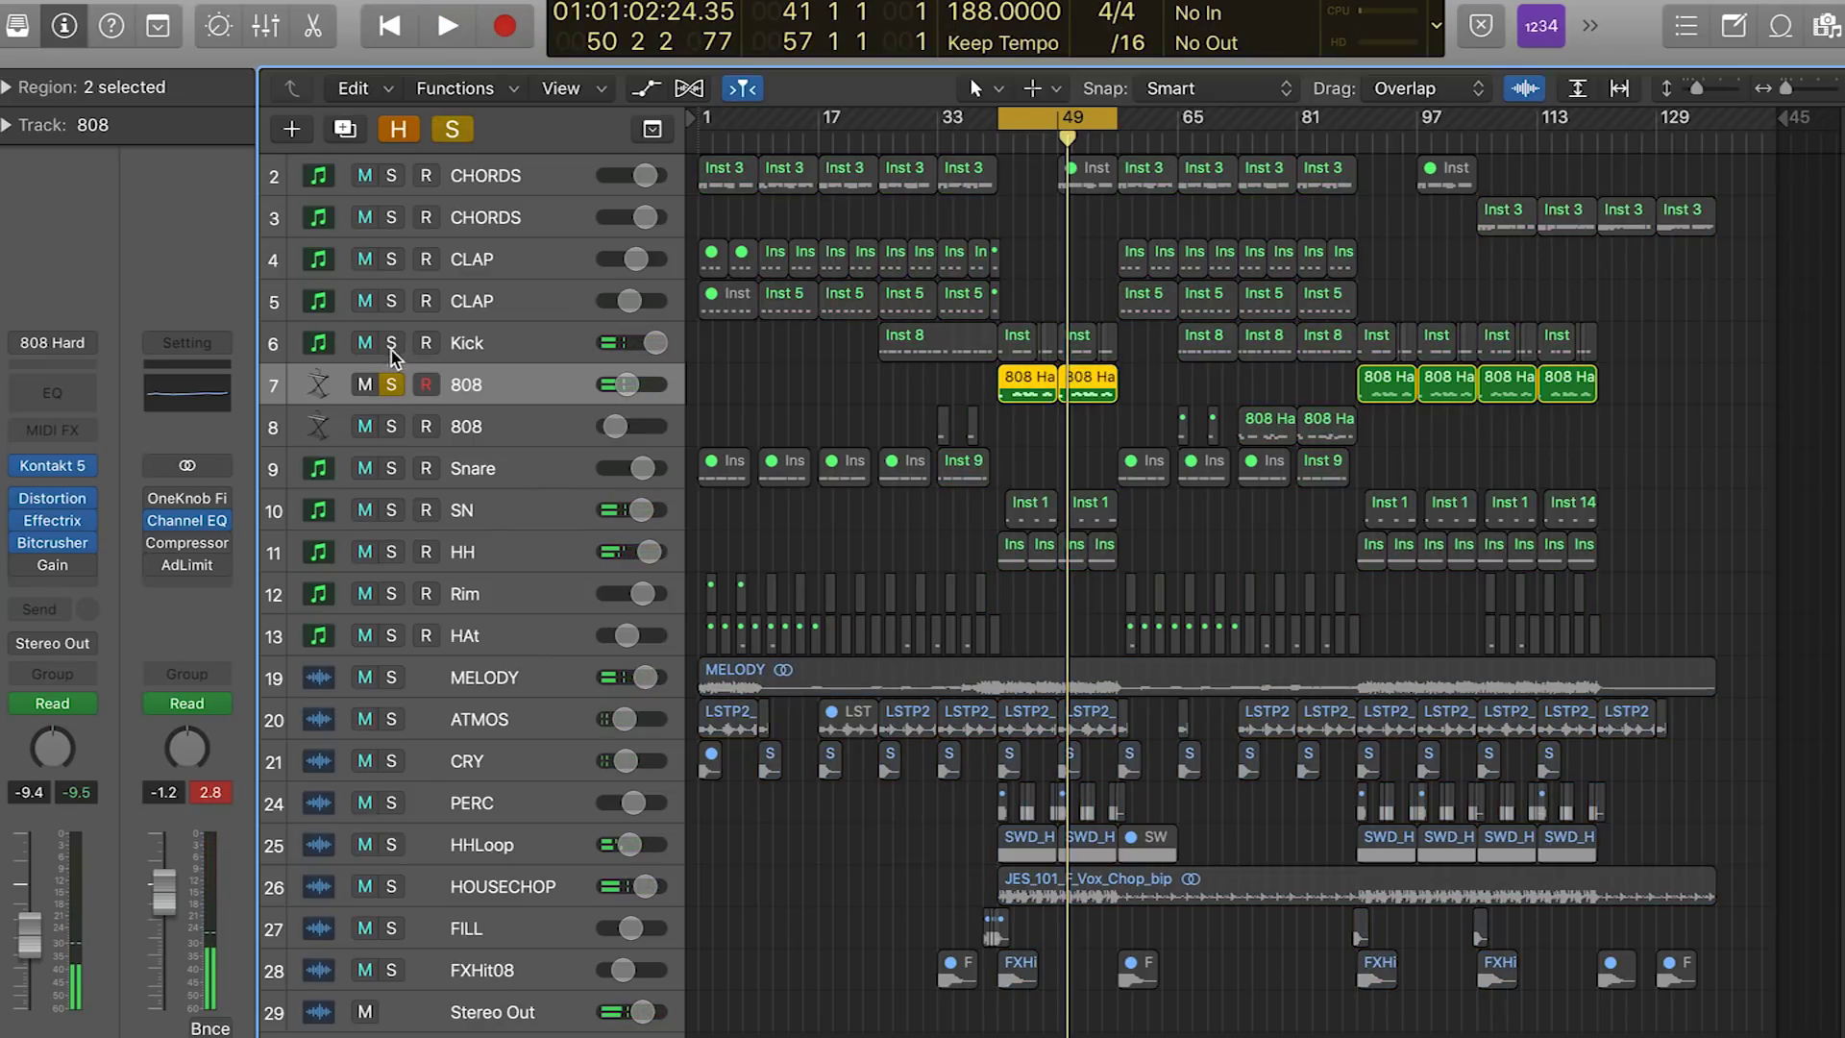
pyautogui.click(391, 679)
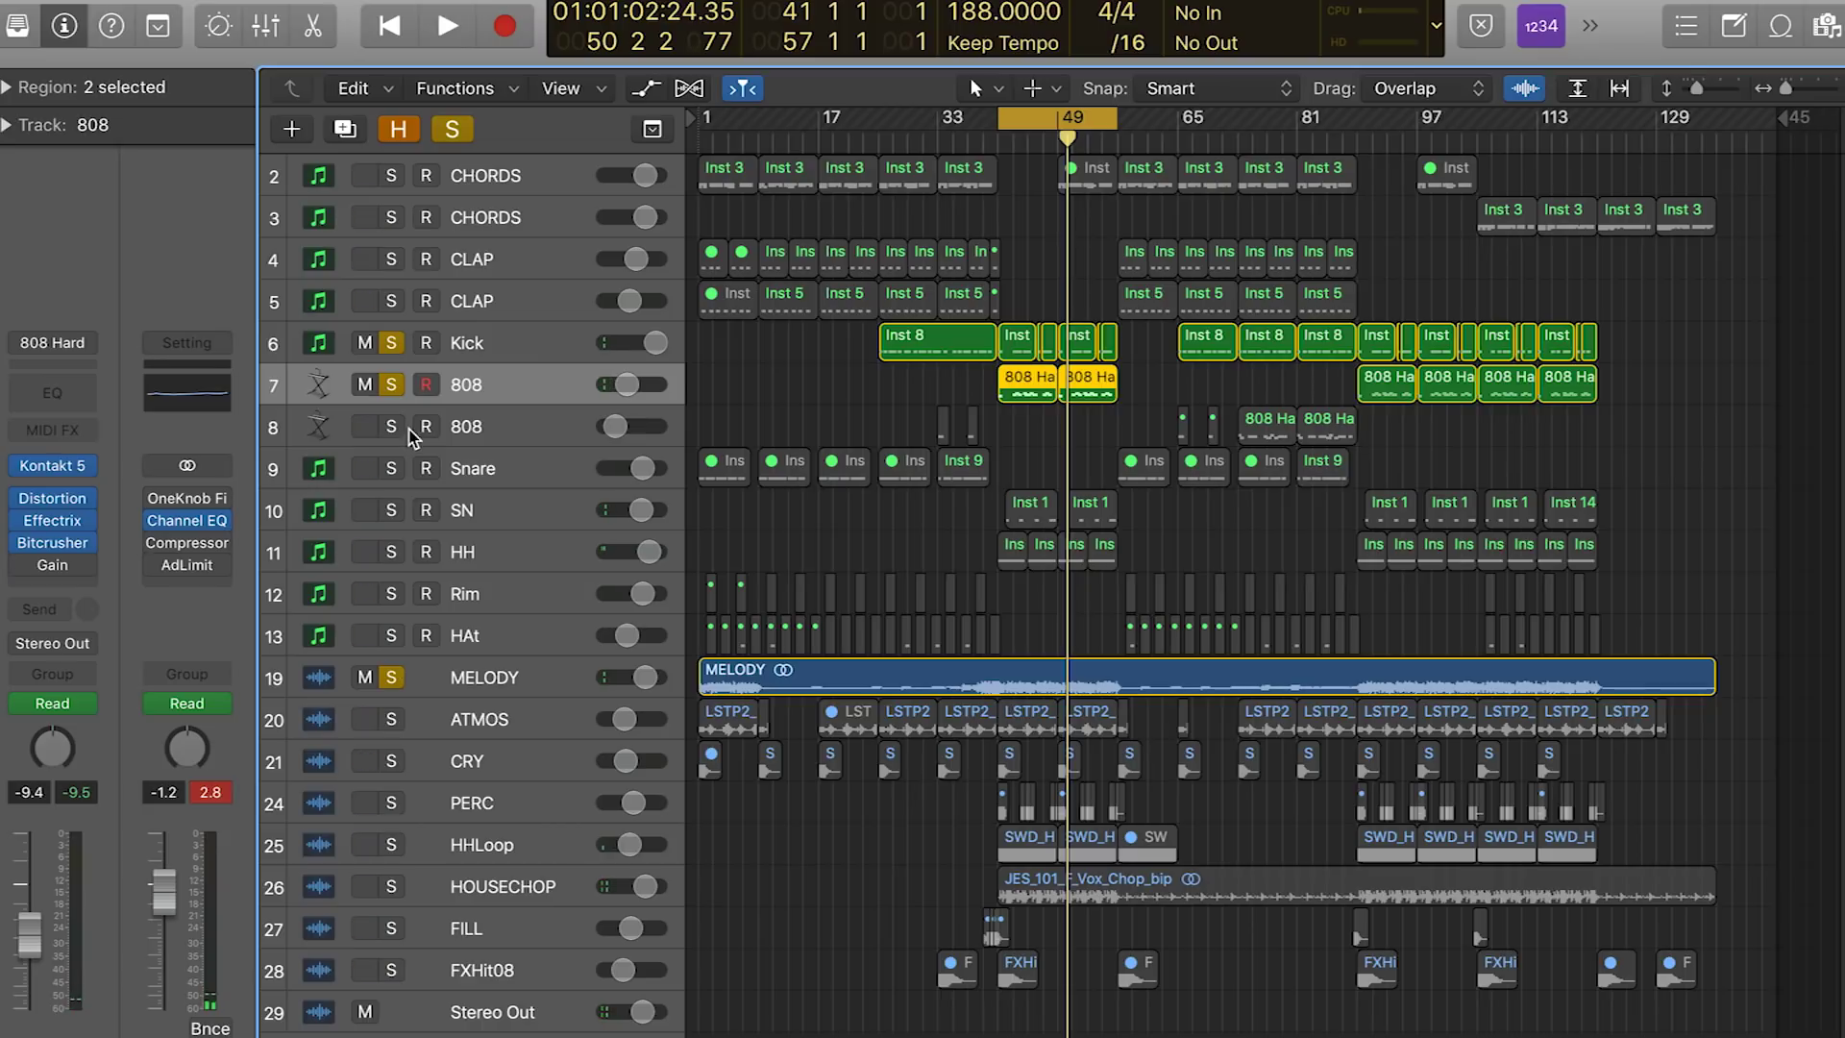
pyautogui.click(391, 470)
pyautogui.press('space')
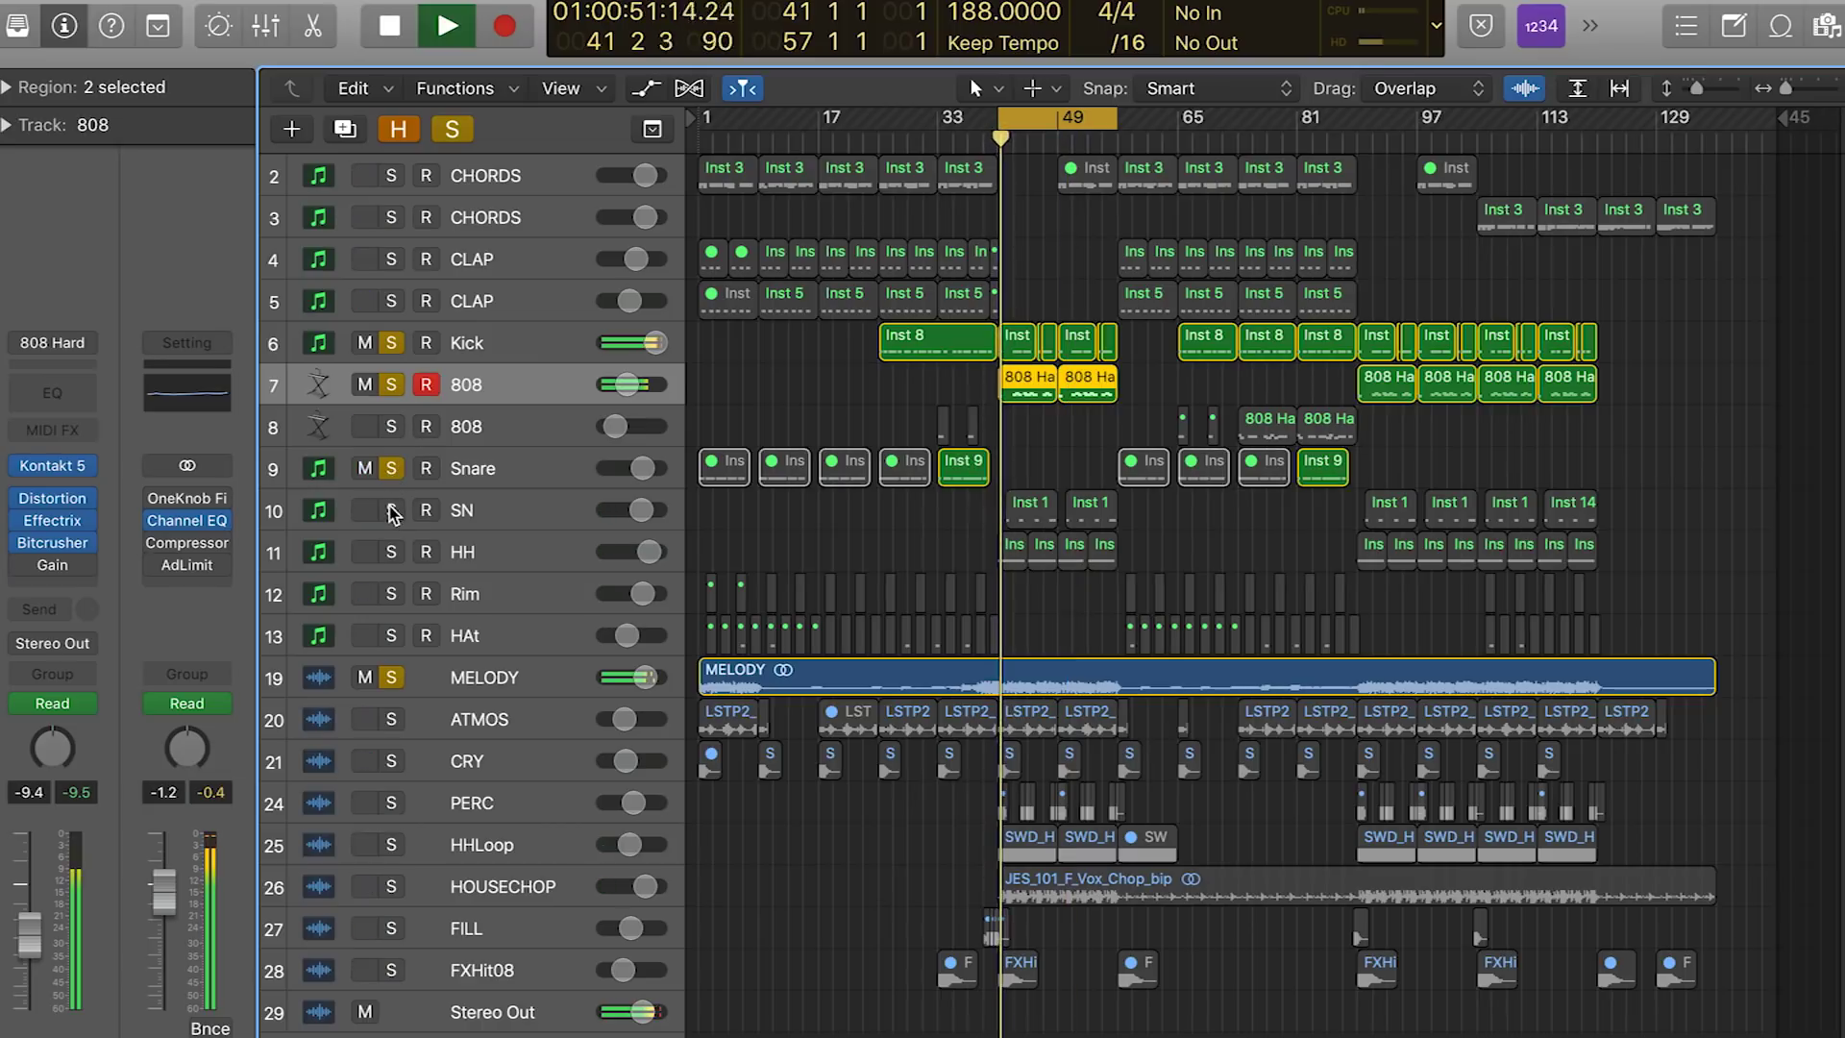
pyautogui.click(391, 510)
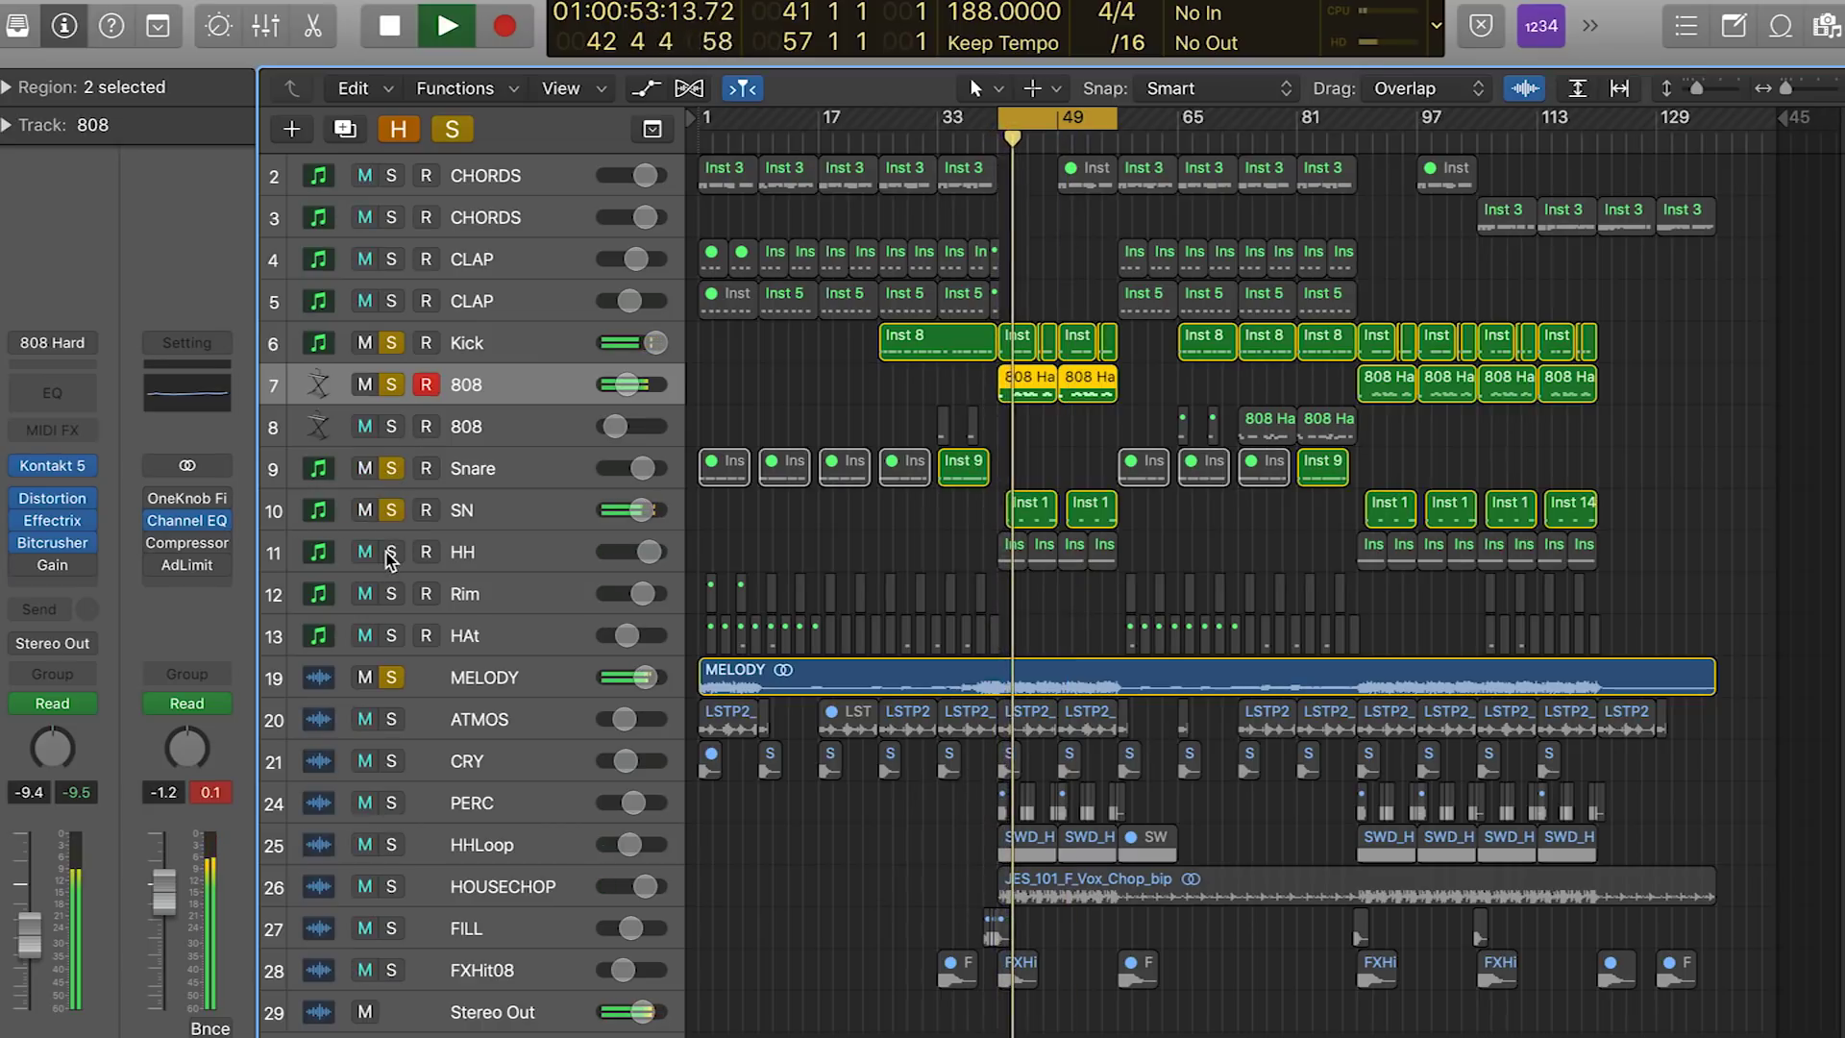
pyautogui.click(391, 554)
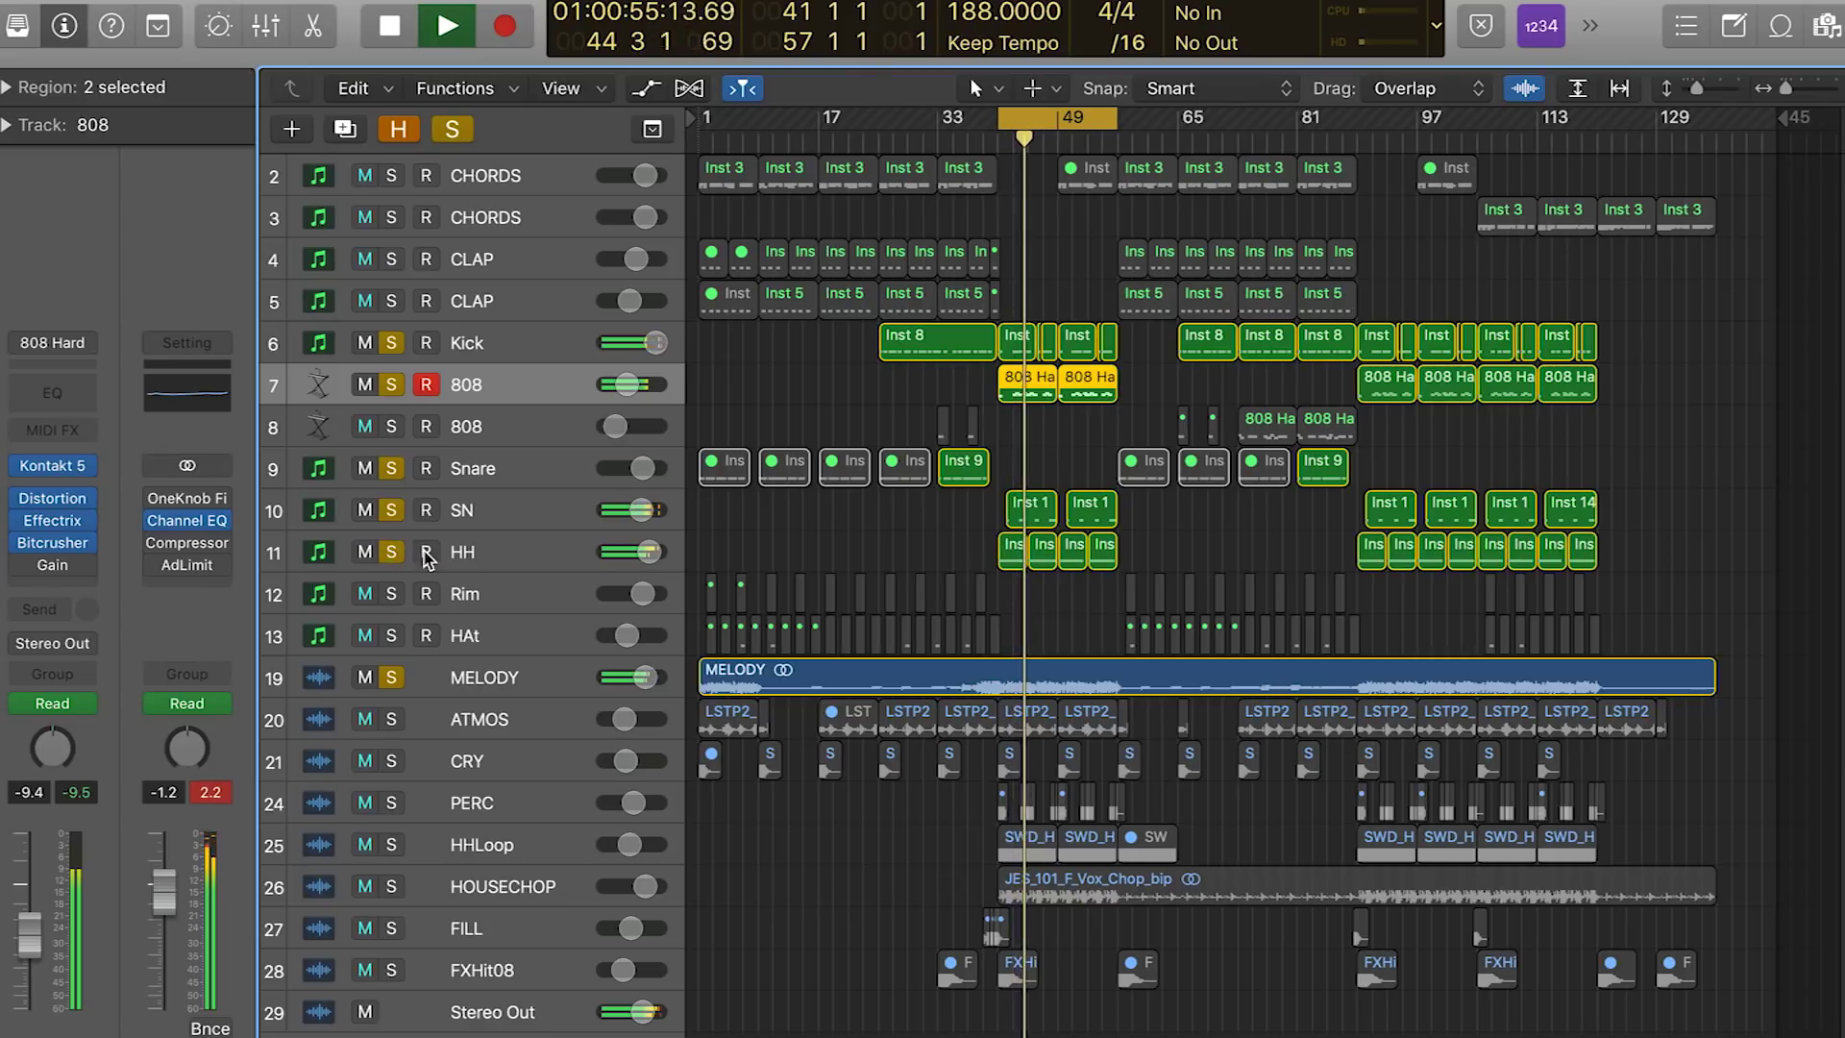
pyautogui.click(493, 560)
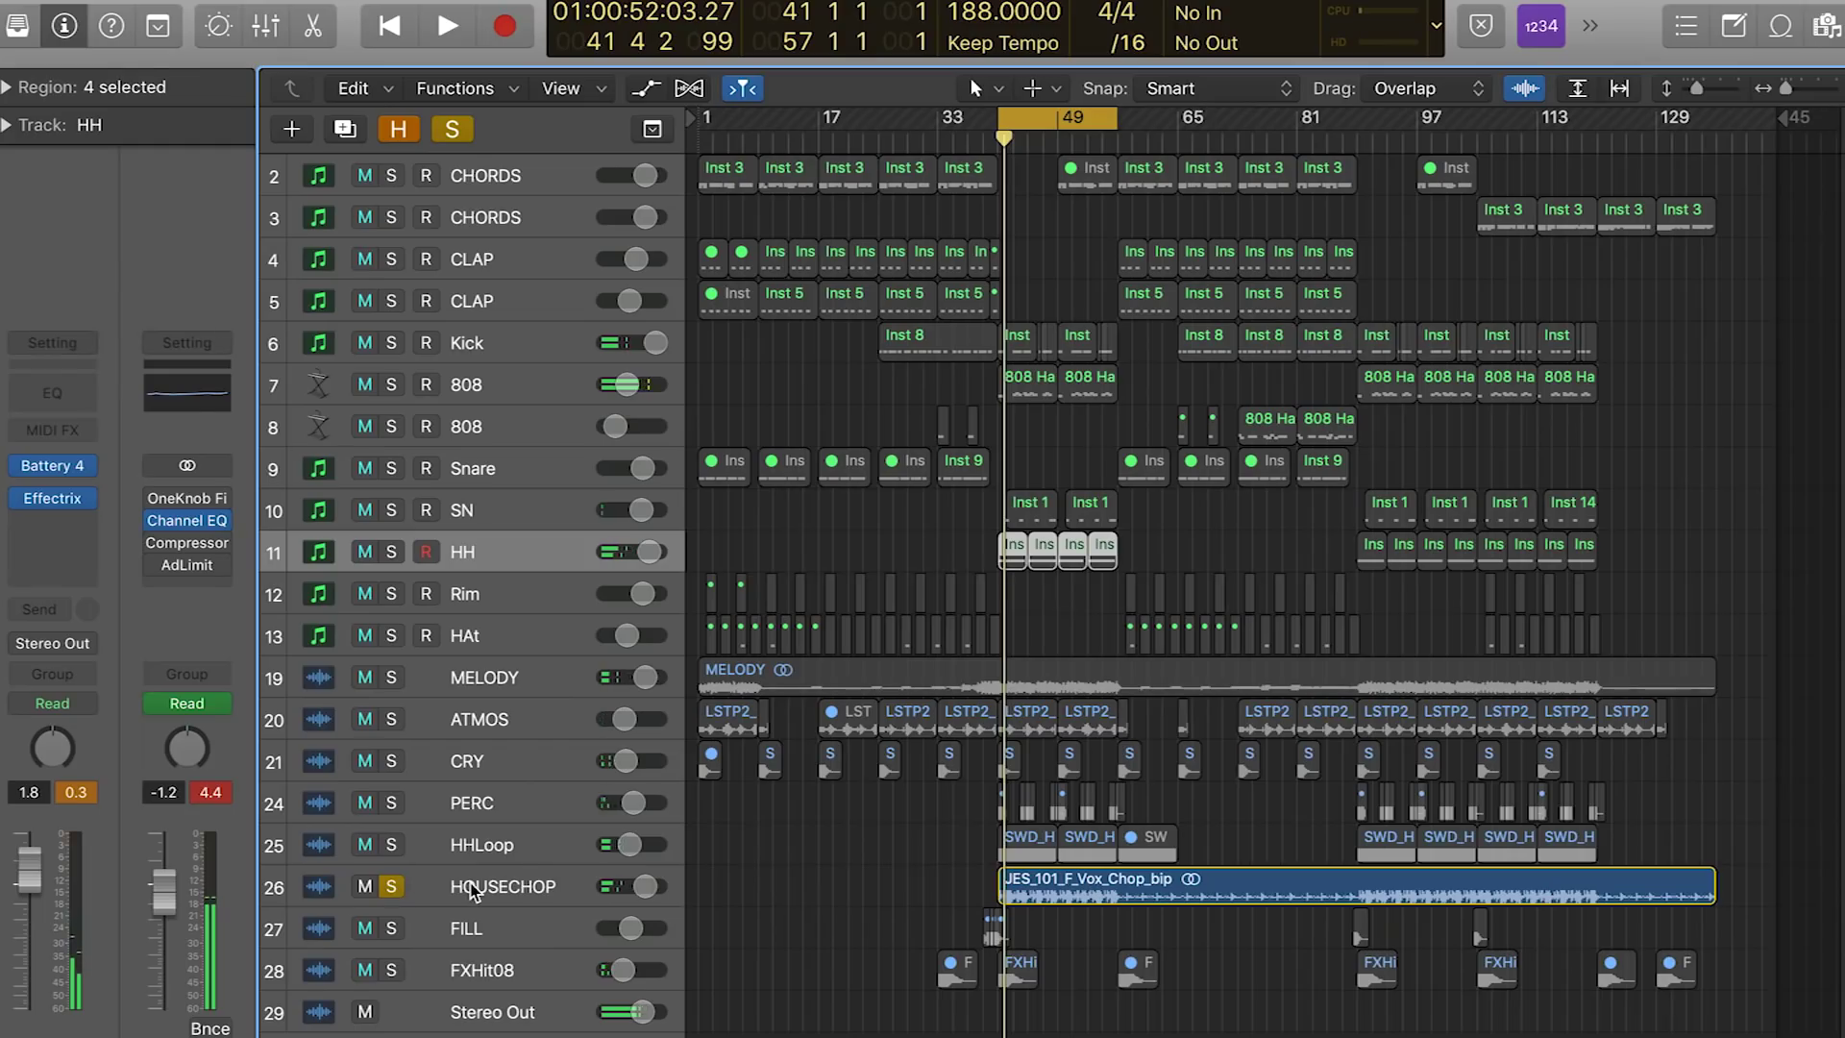
# Audition the HOUSECHOP track in solo, extend soloing to other tracks, and clear all solos
pyautogui.click(471, 890)
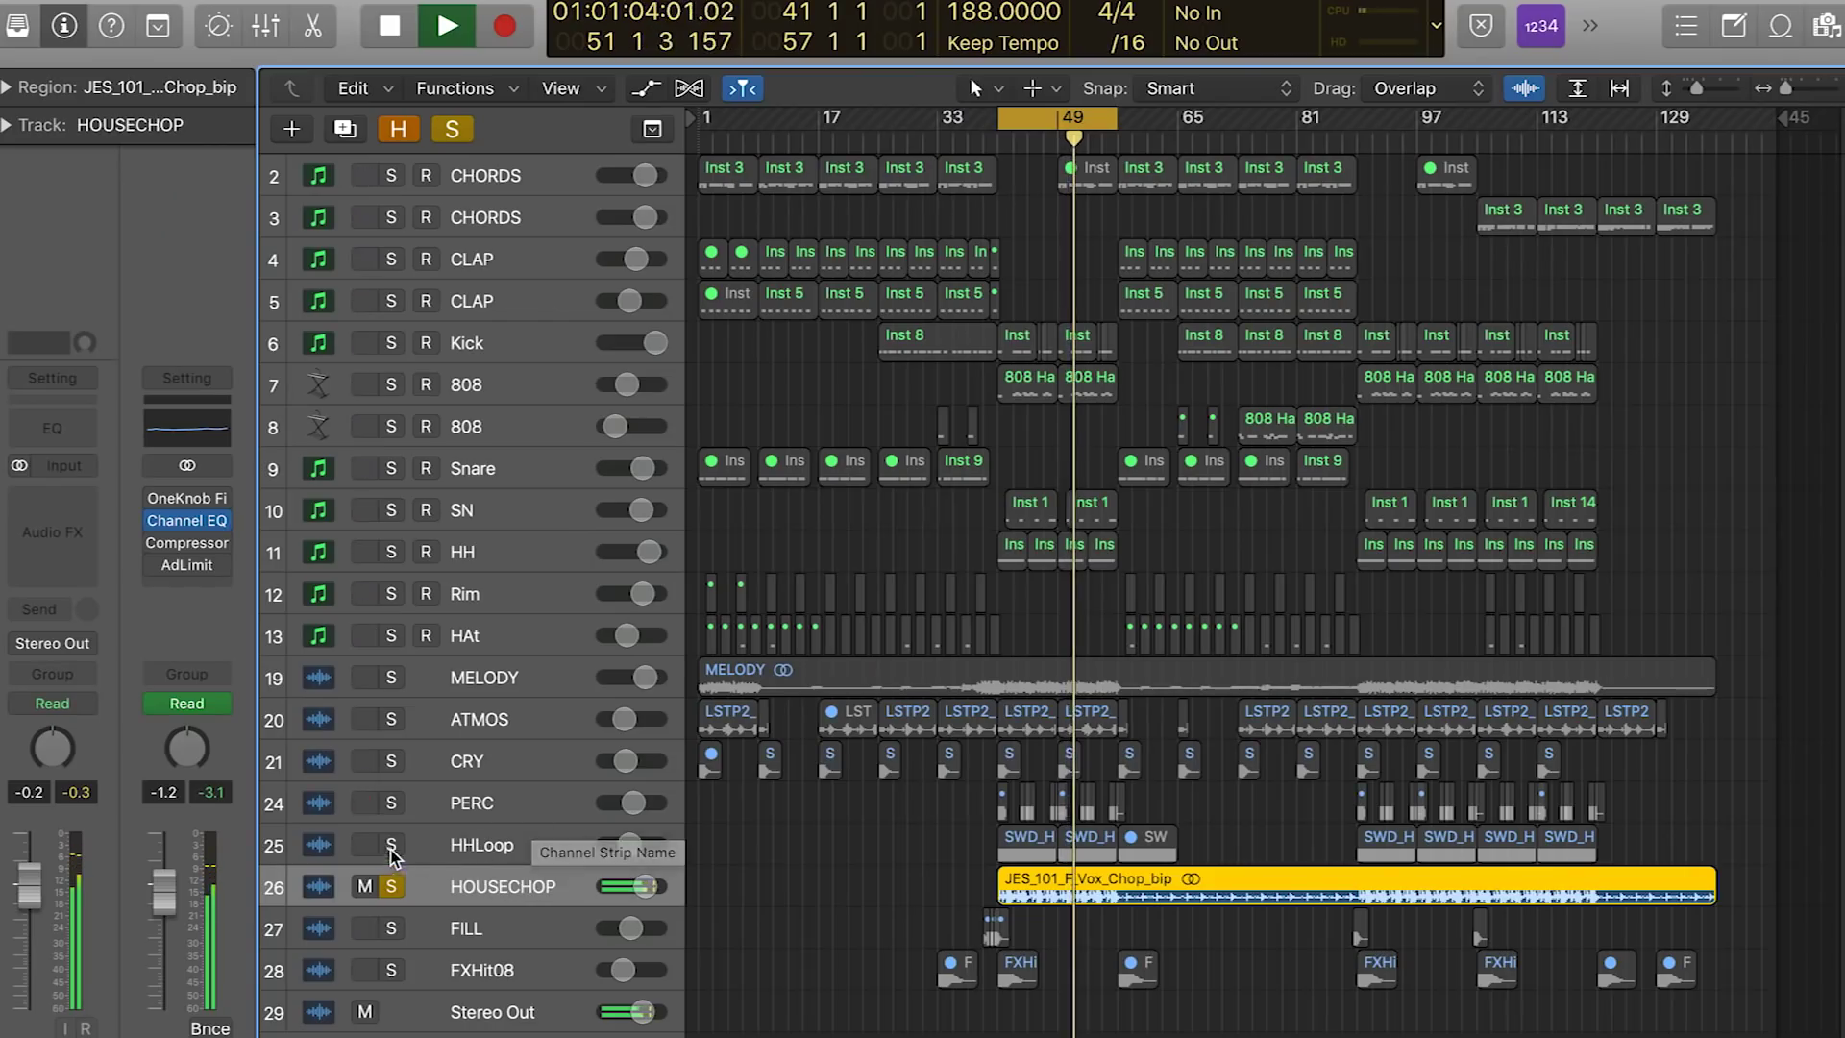
pyautogui.moveTo(392, 853); pyautogui.dragTo(392, 676)
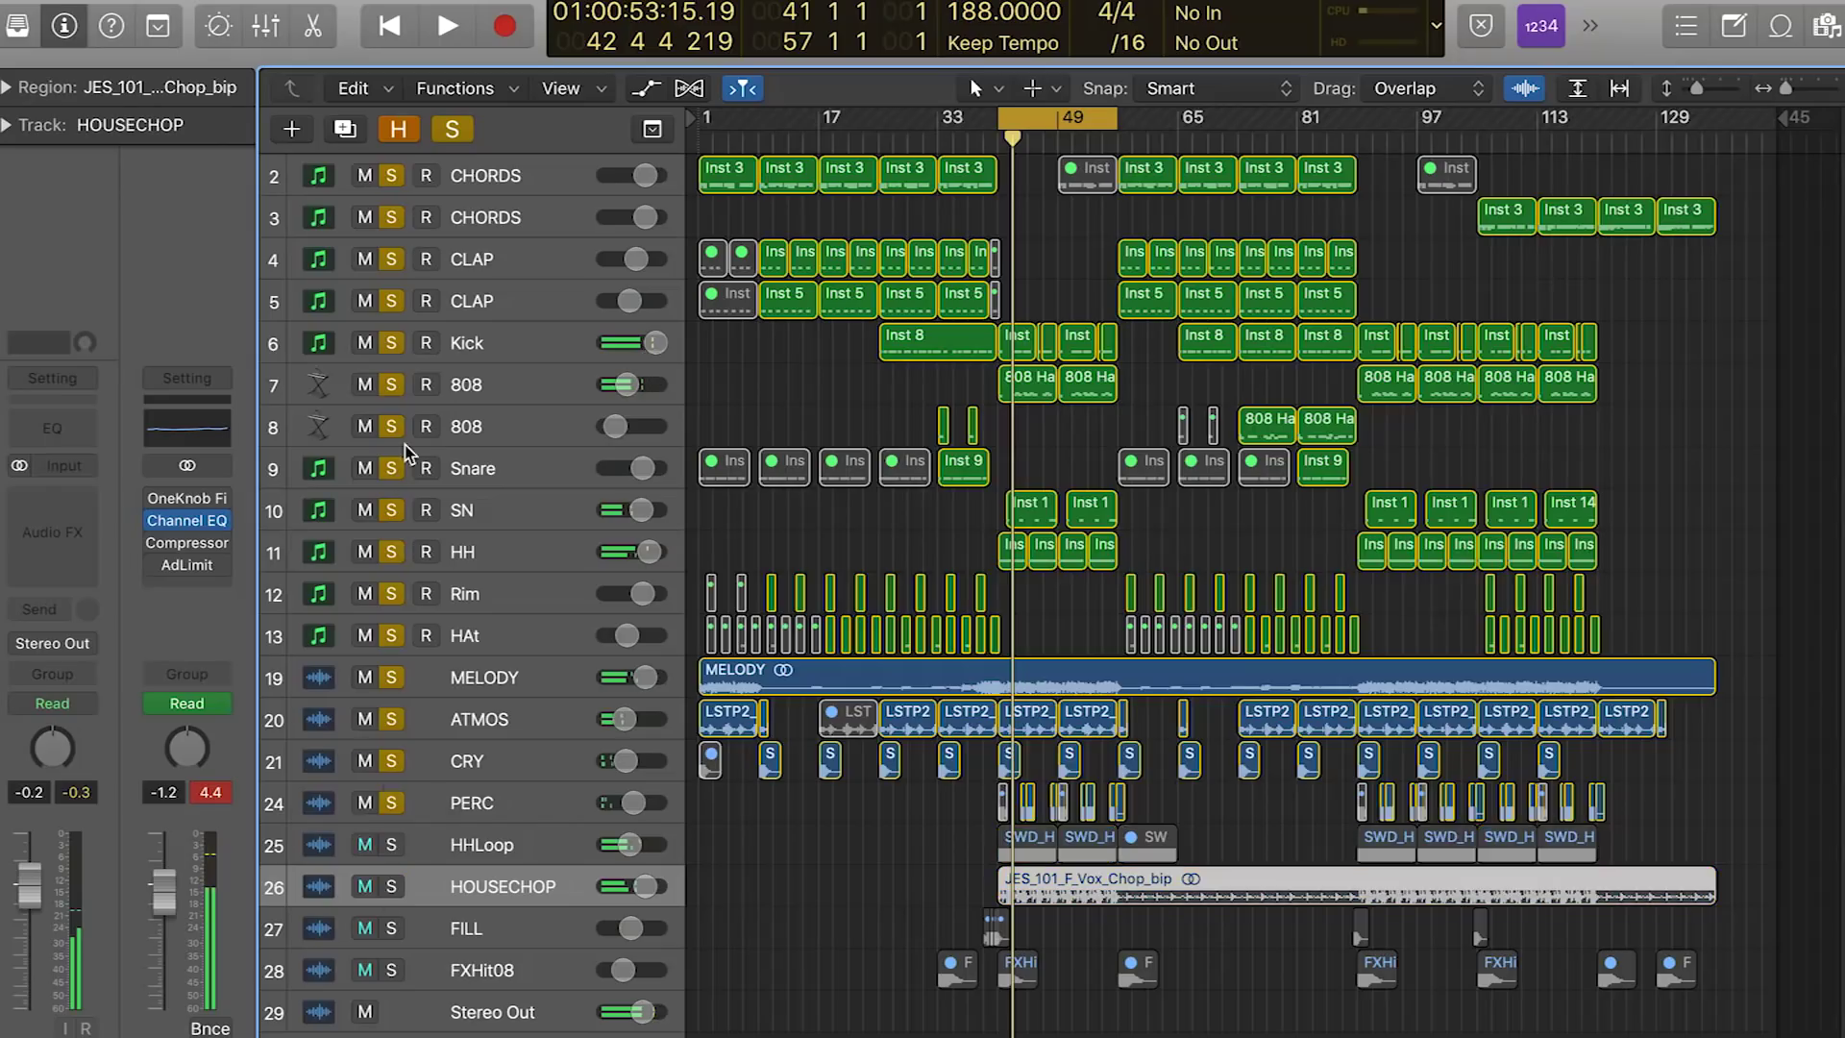
pyautogui.keyDown('alt'); pyautogui.click(404, 445); pyautogui.keyUp('alt')
# Play the full mix with the cycle range moved to bars 57 to 73 and on to bars 73 to 89
pyautogui.moveTo(1062, 117); pyautogui.dragTo(1183, 117)
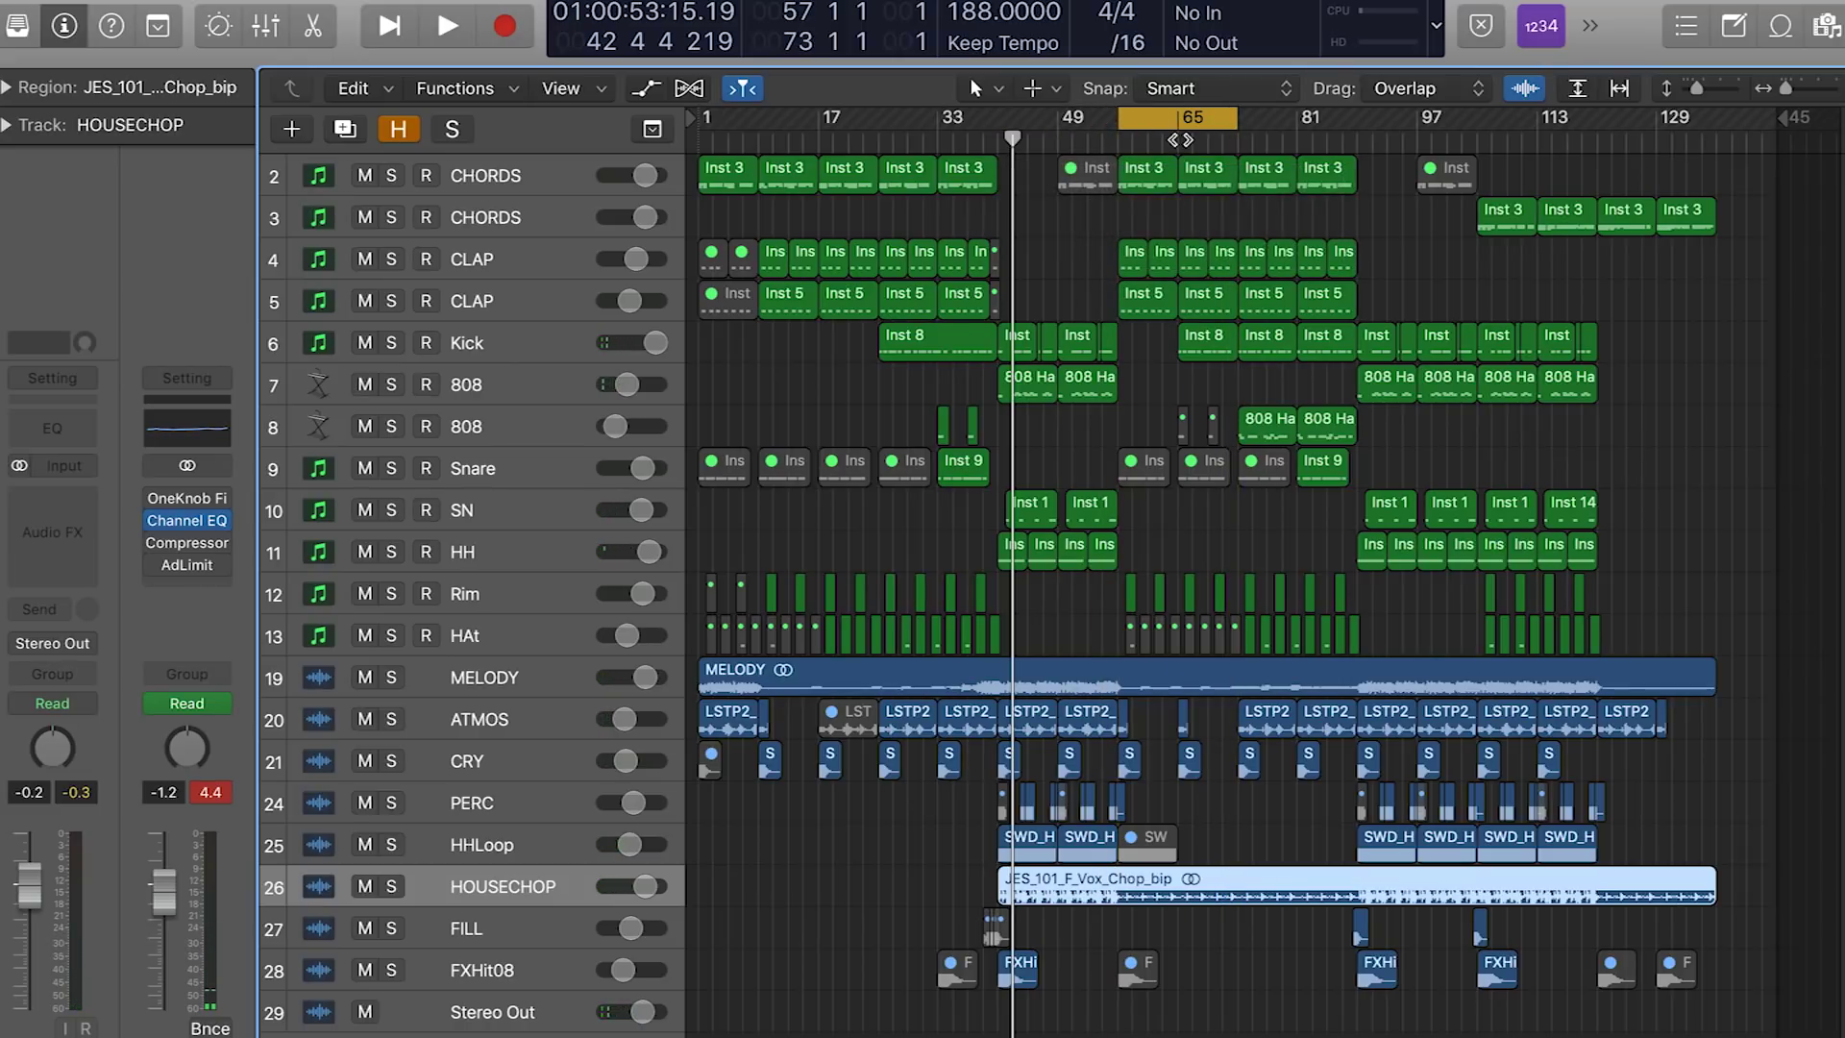
pyautogui.press('space')
pyautogui.moveTo(1180, 135); pyautogui.dragTo(1278, 125)
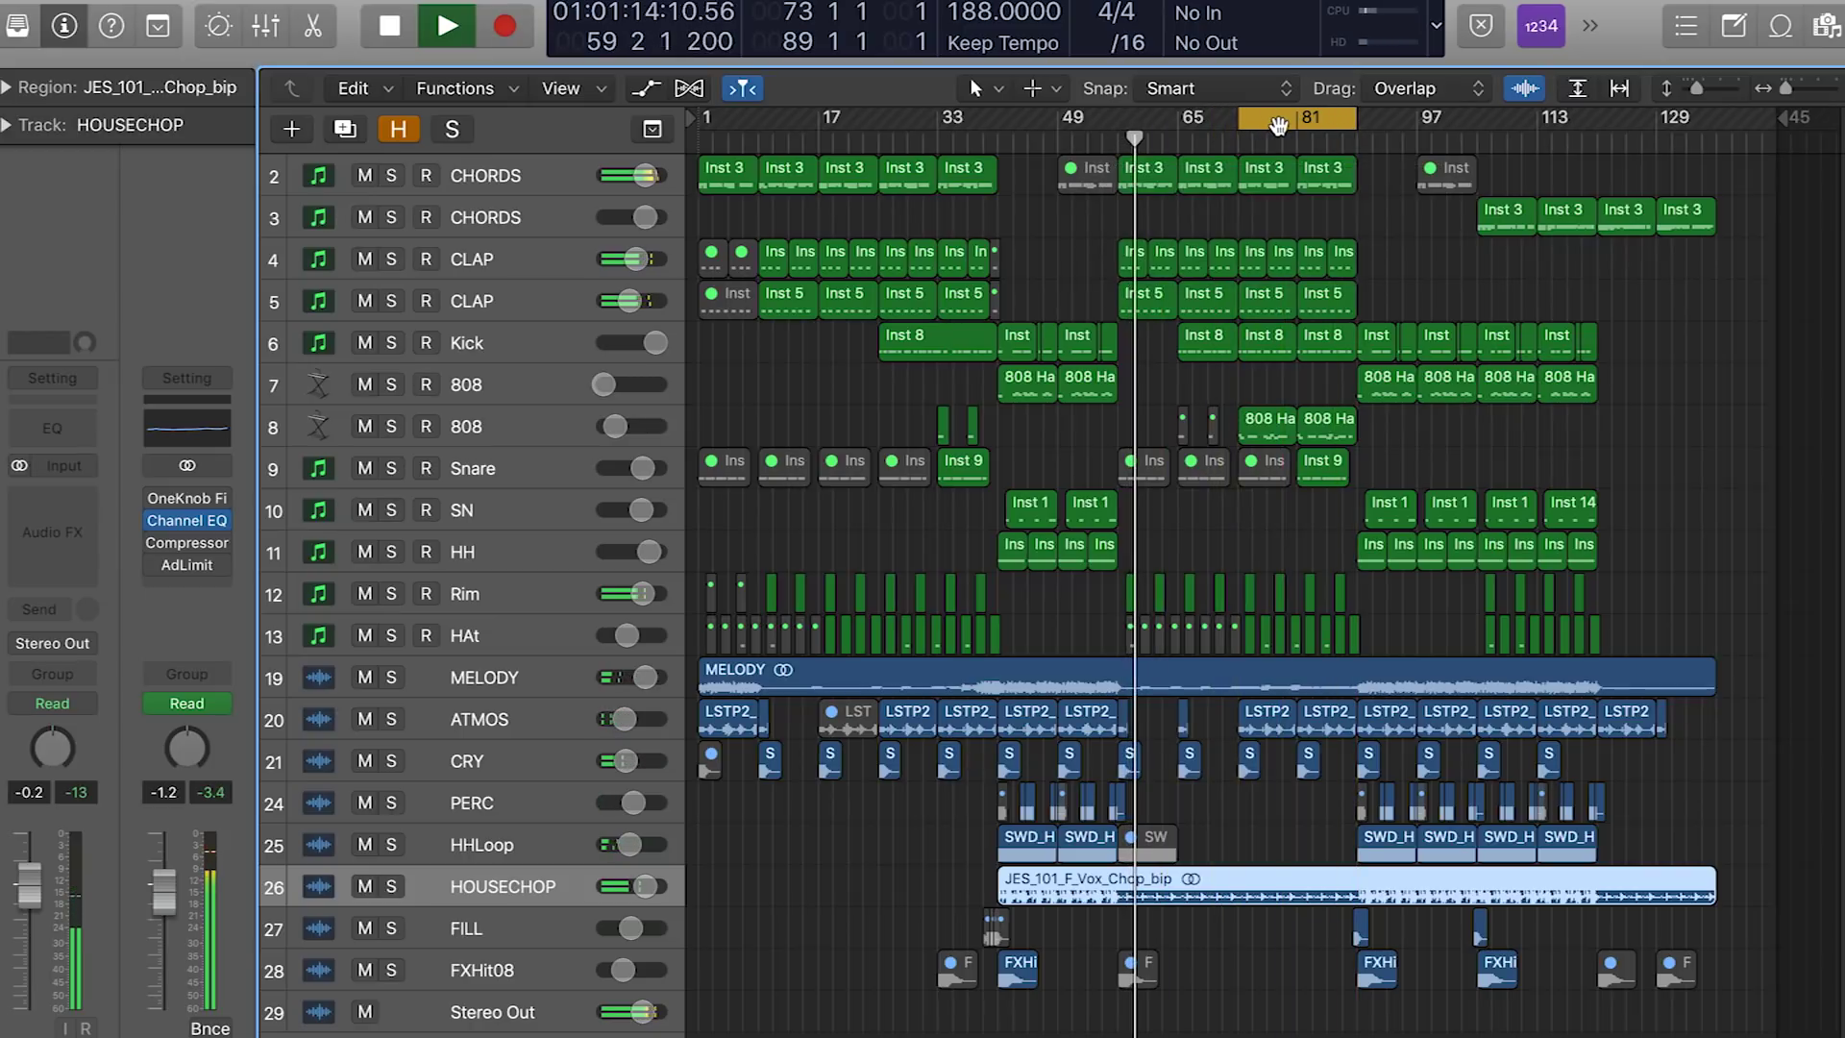
pyautogui.press('space')
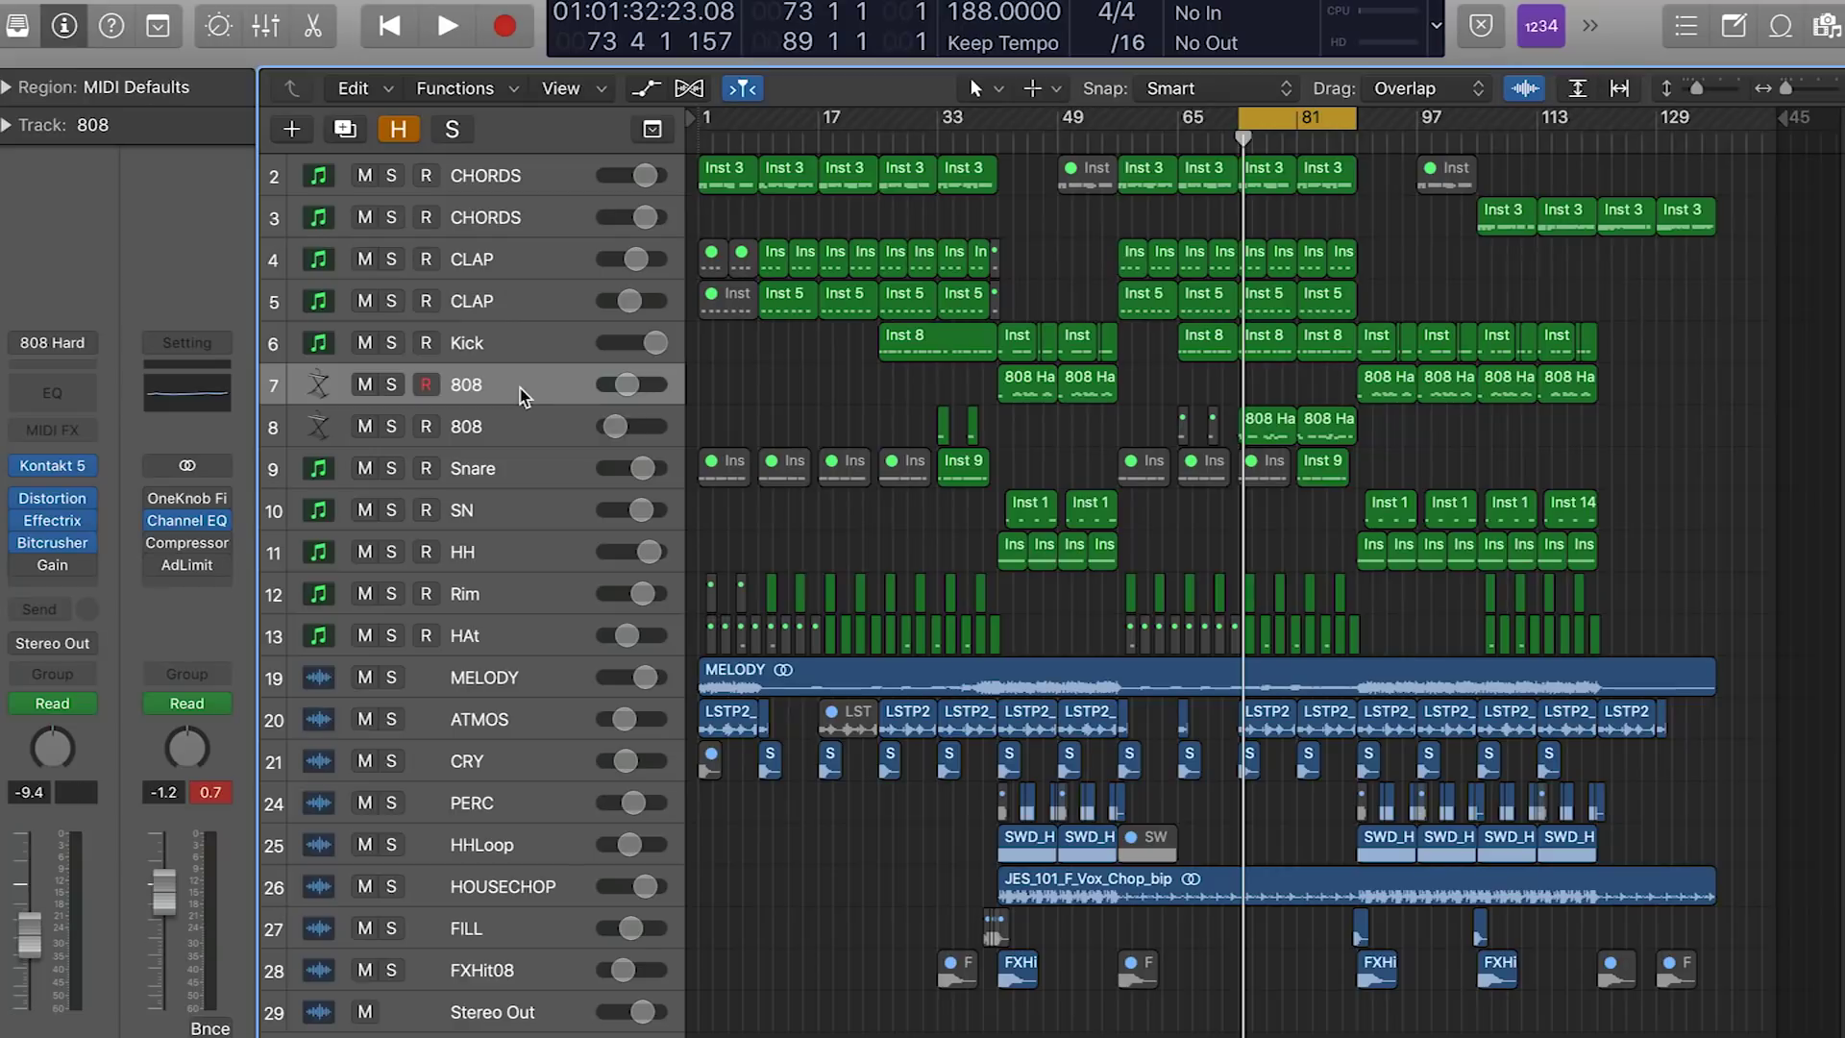
# Play the second 808 track's section from bar 73 and move the cycle range on to bars 89 to 105
pyautogui.click(496, 441)
pyautogui.press('space')
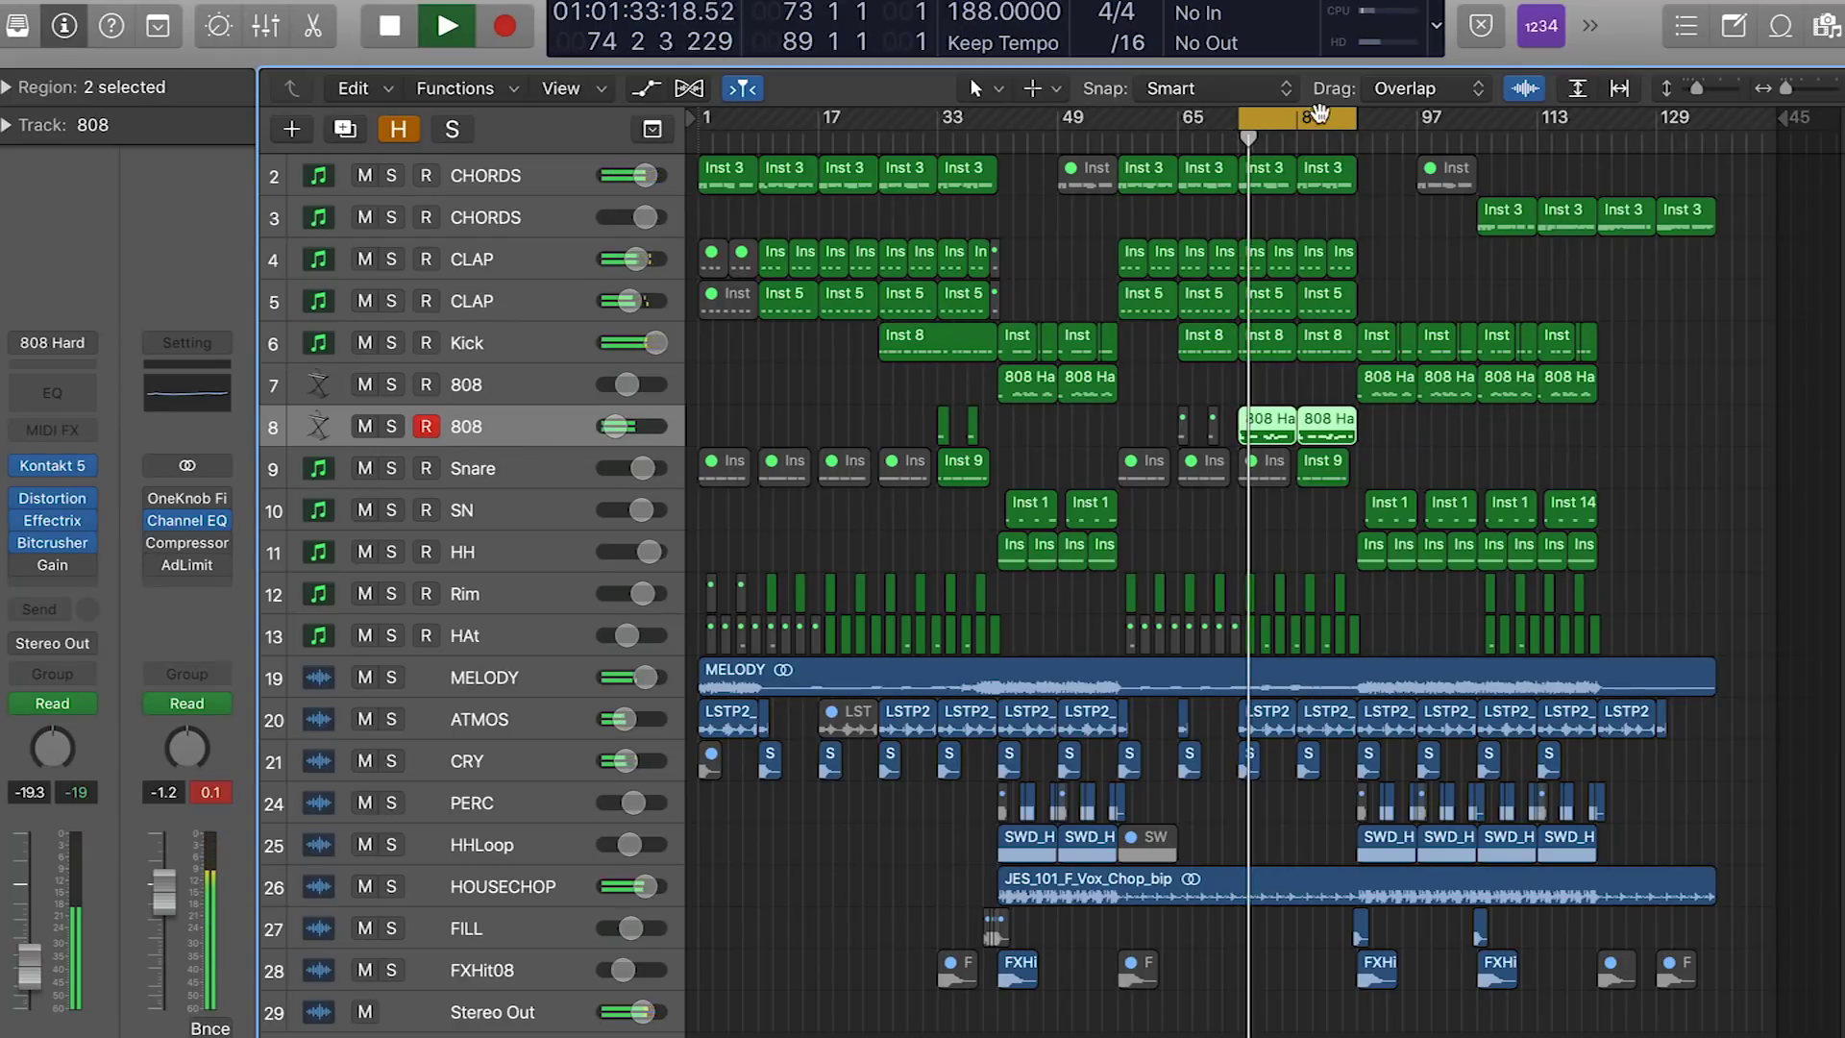
pyautogui.moveTo(1307, 116); pyautogui.dragTo(1428, 116)
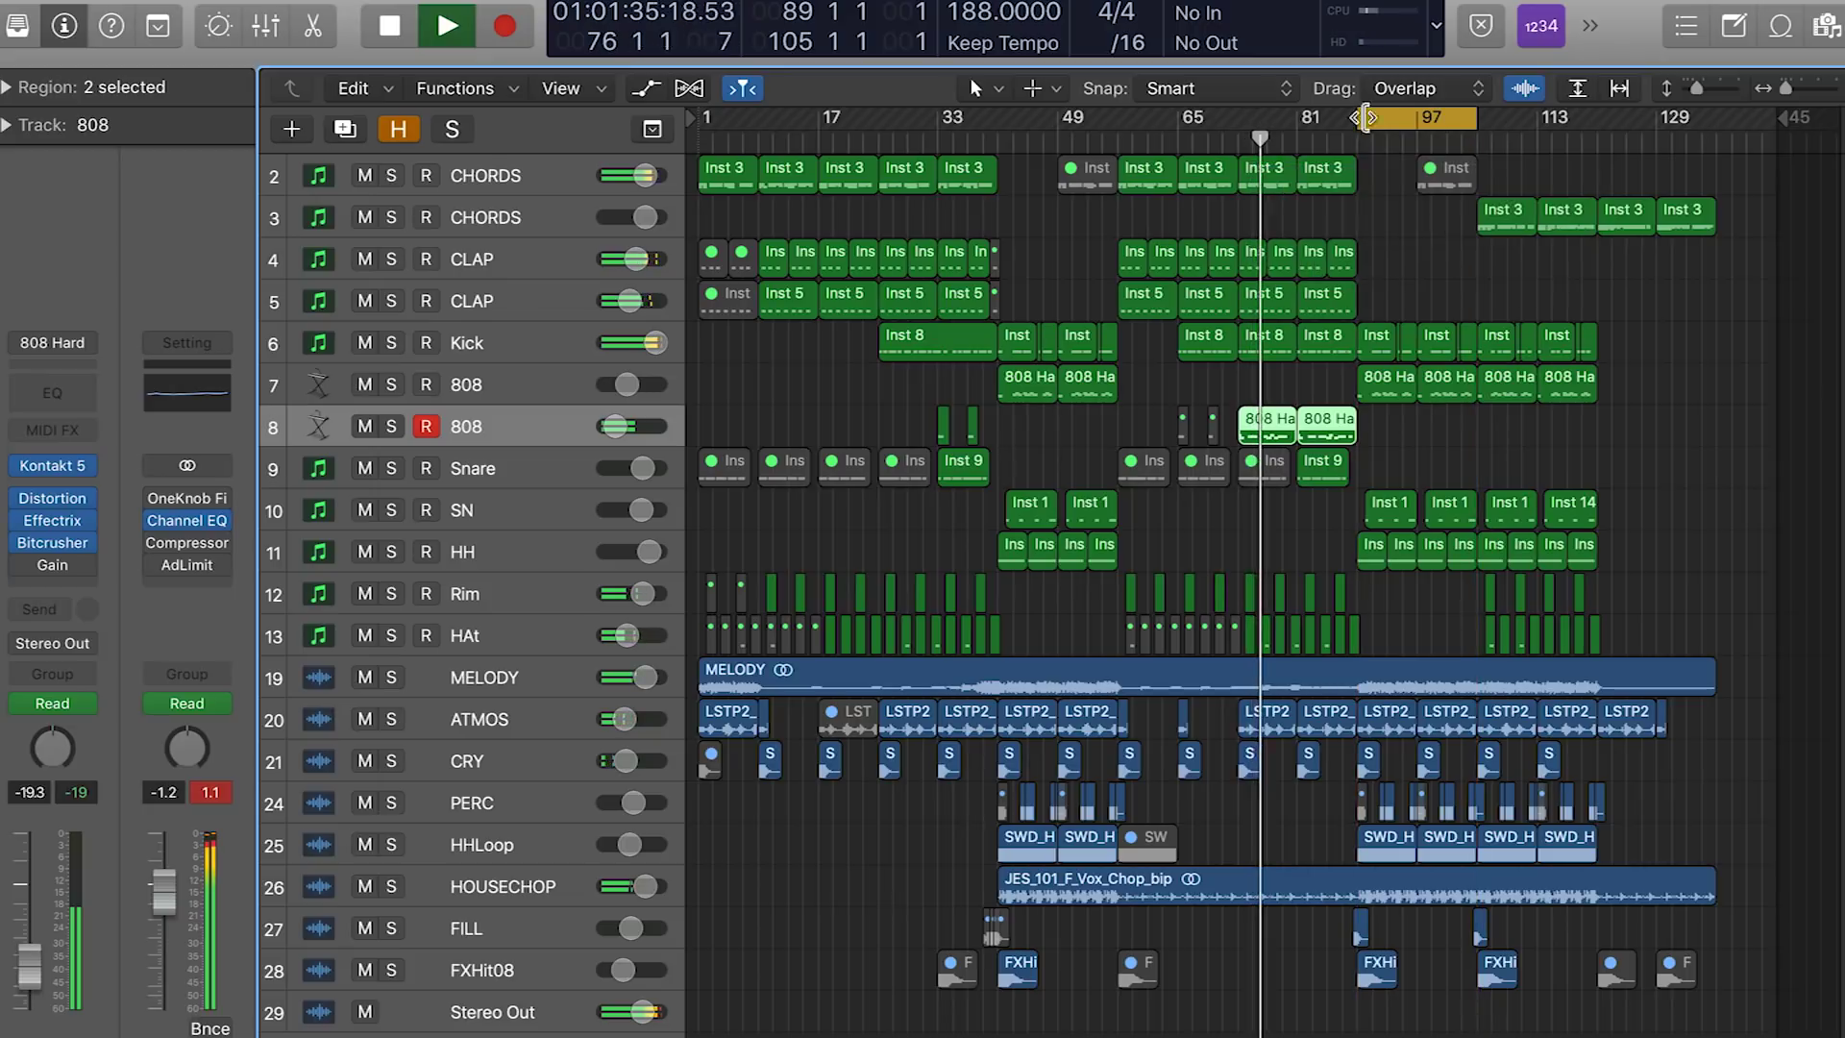
pyautogui.press('space')
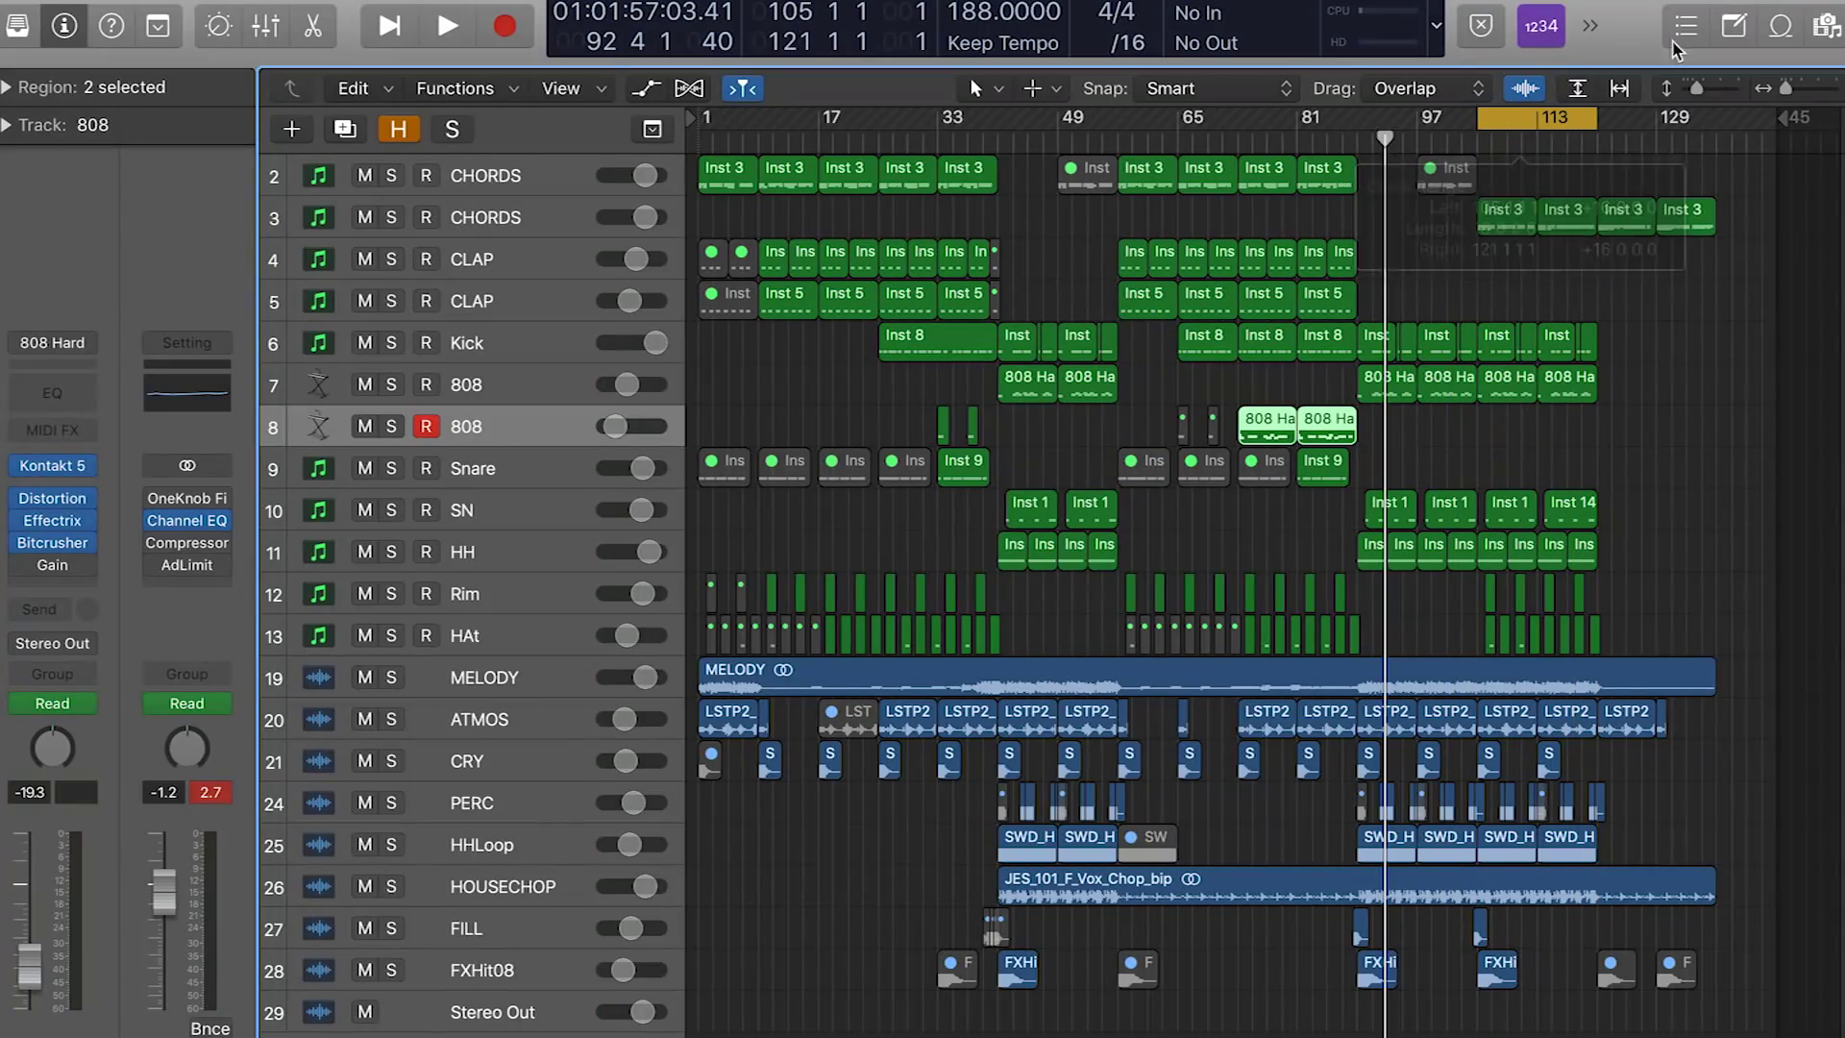
# Select the last two regions of the second CHORDS track and play from bar 105 with the first 808 and that track soloed
pyautogui.click(1631, 224)
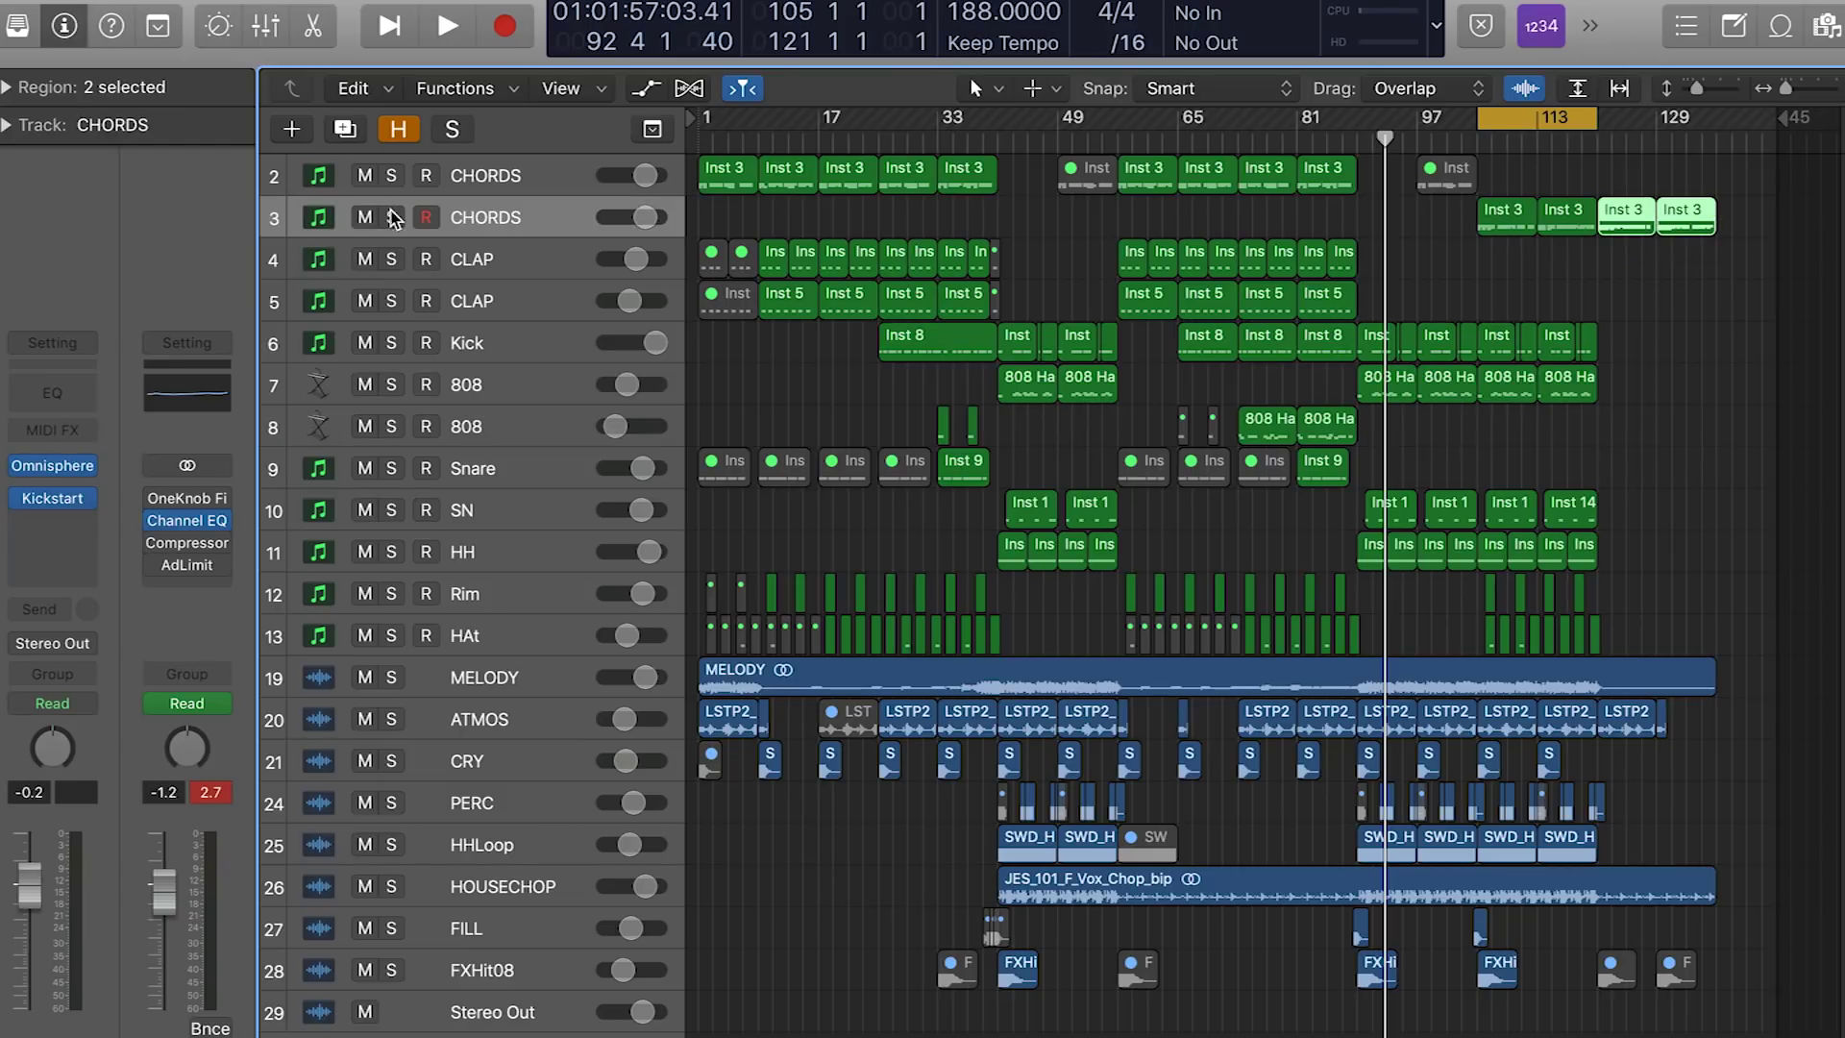
pyautogui.click(392, 385)
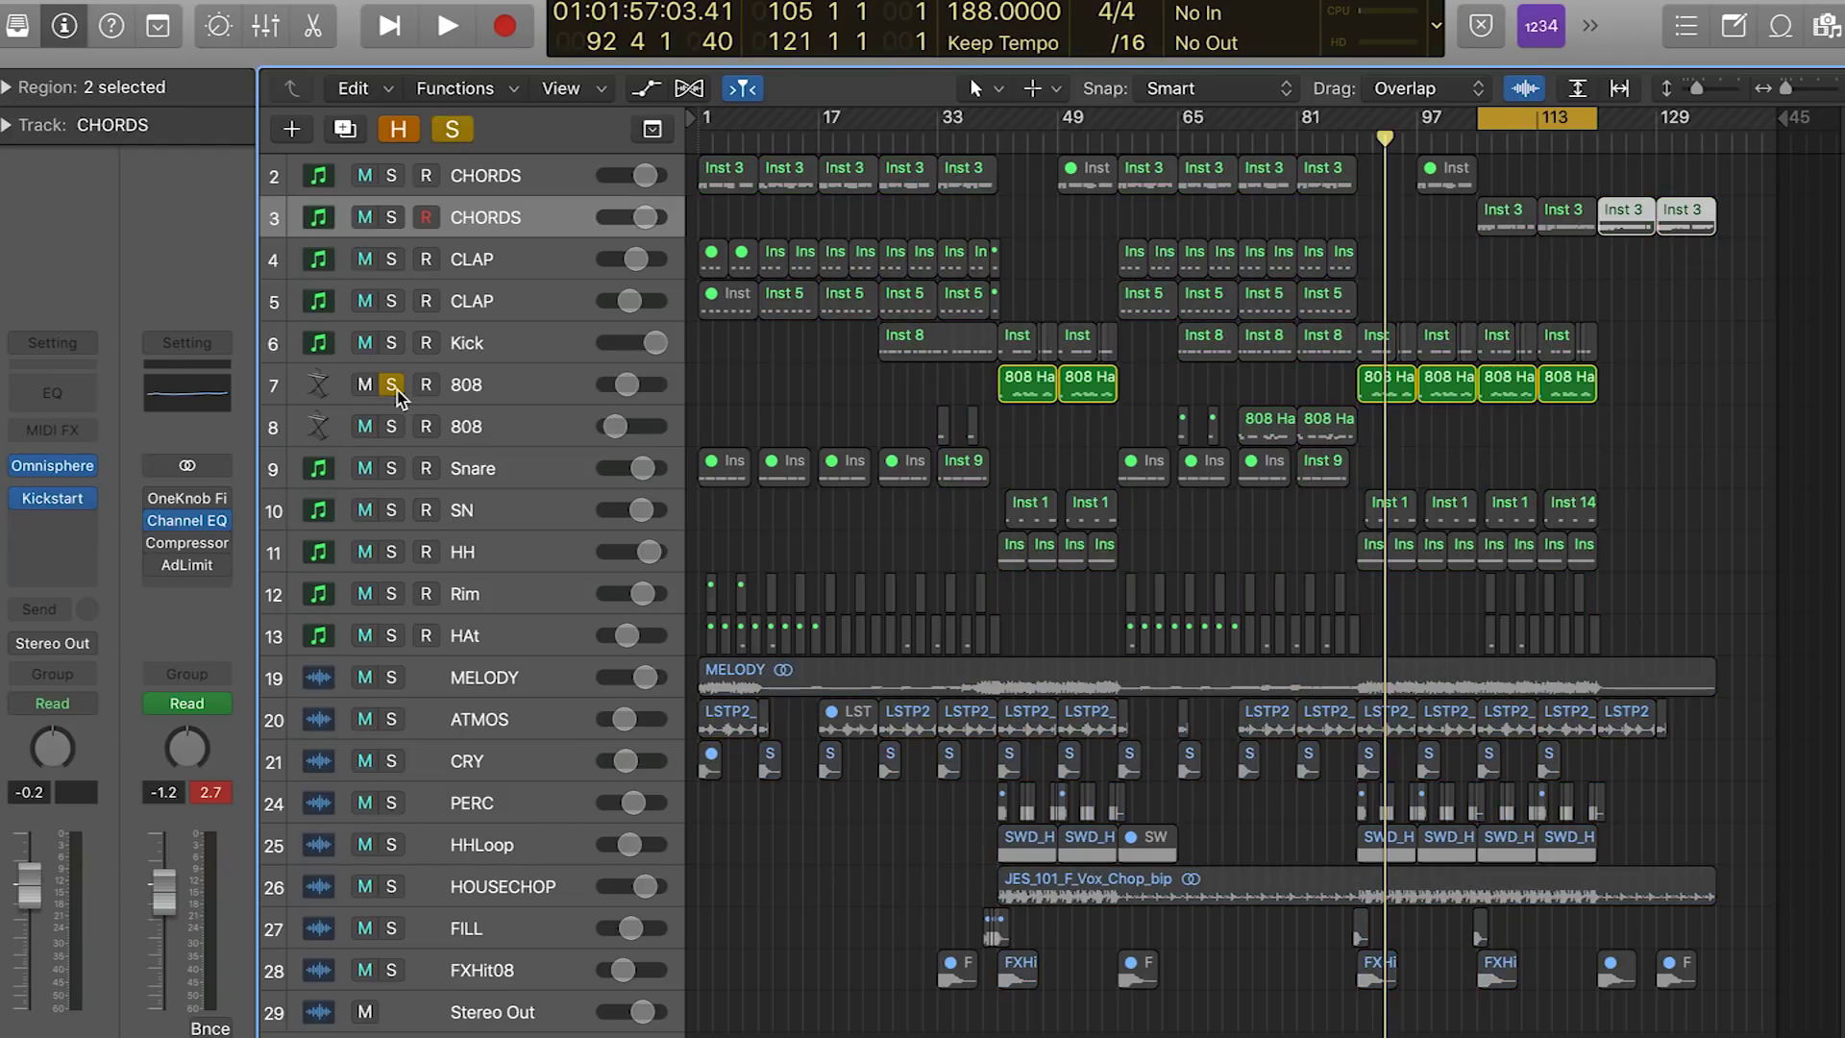
pyautogui.press('space')
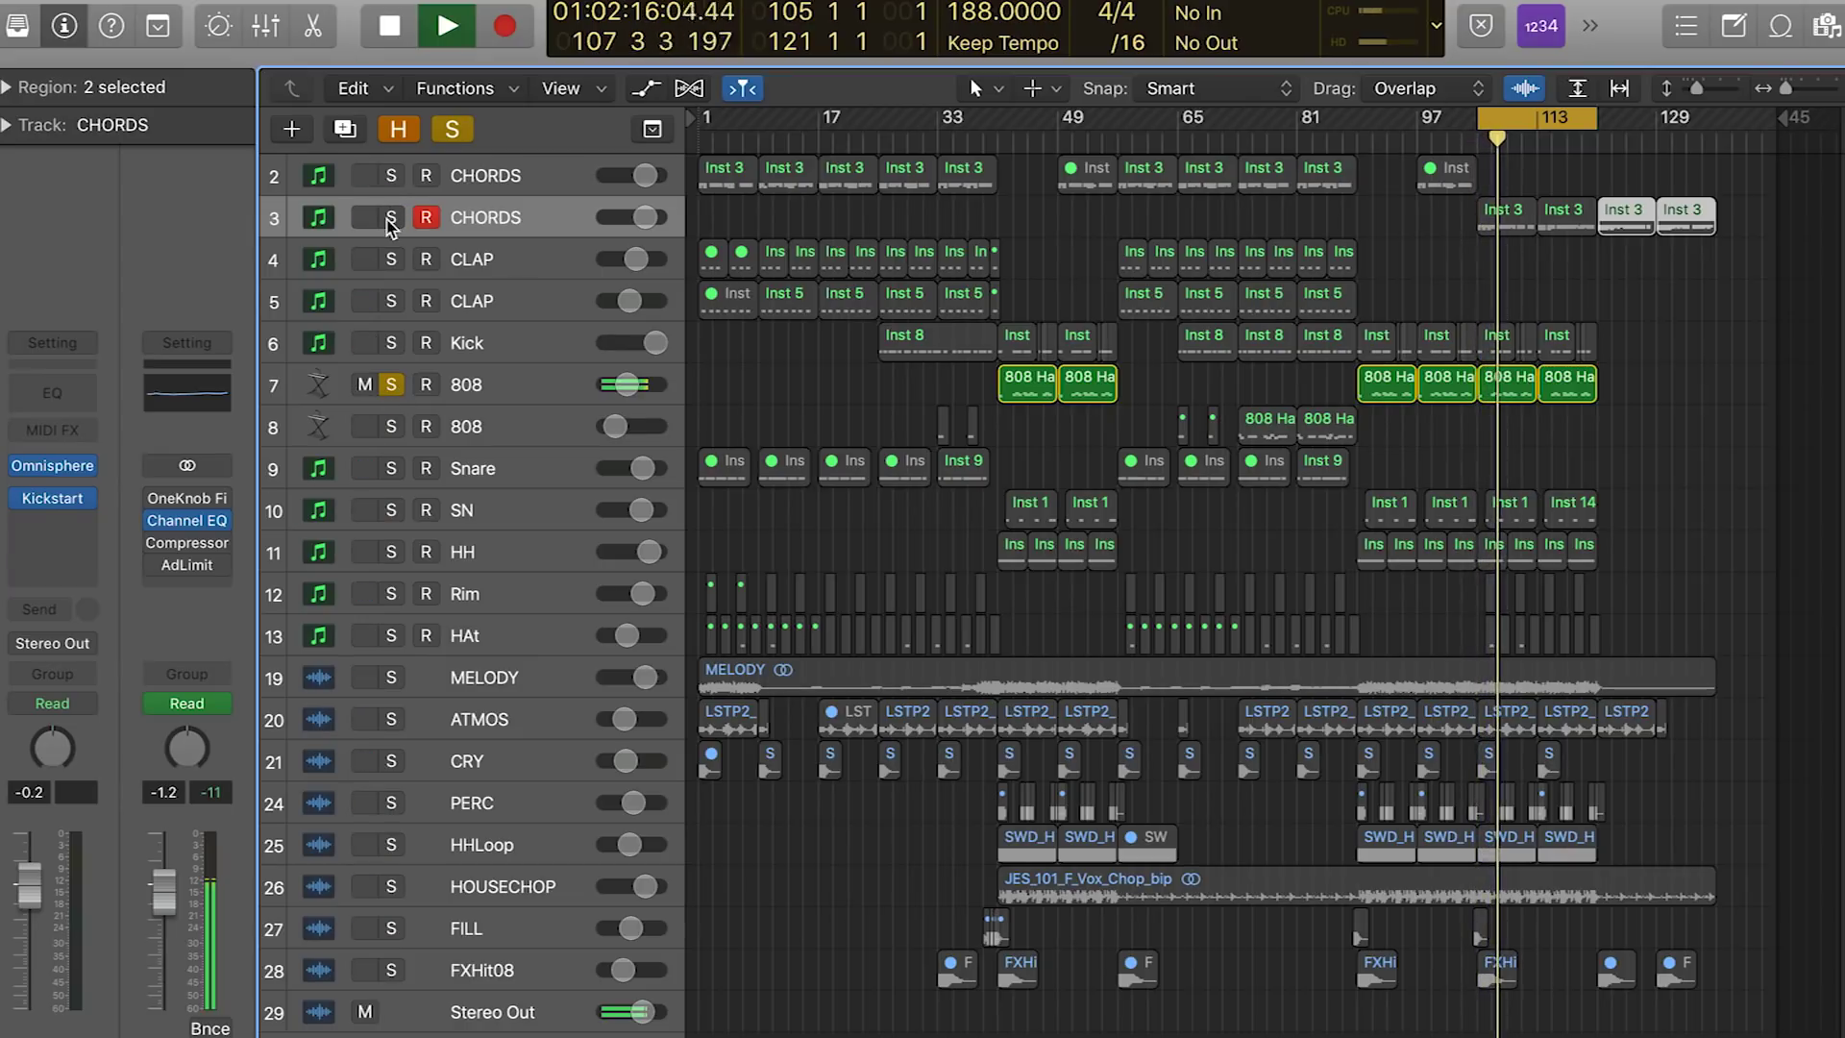
pyautogui.click(390, 218)
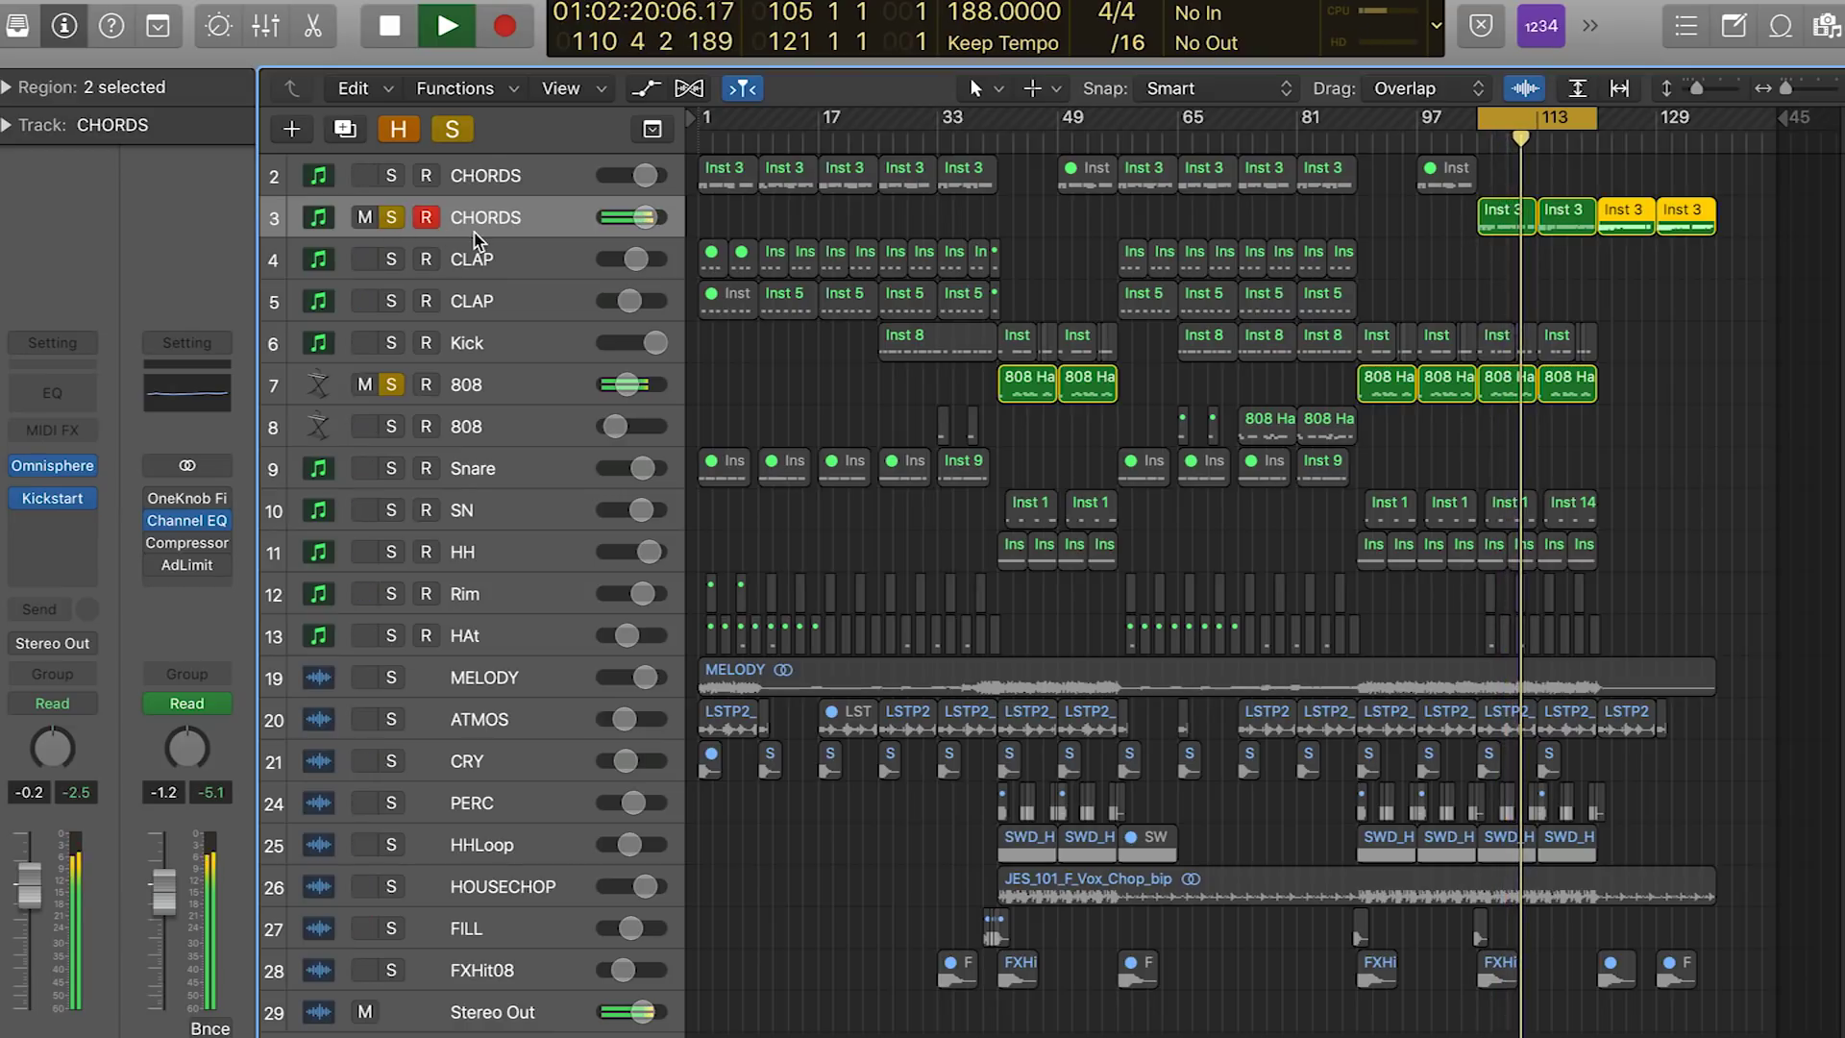
# Compare the second CHORDS track without and with the first 808 soloed, and clear all solos
pyautogui.click(390, 383)
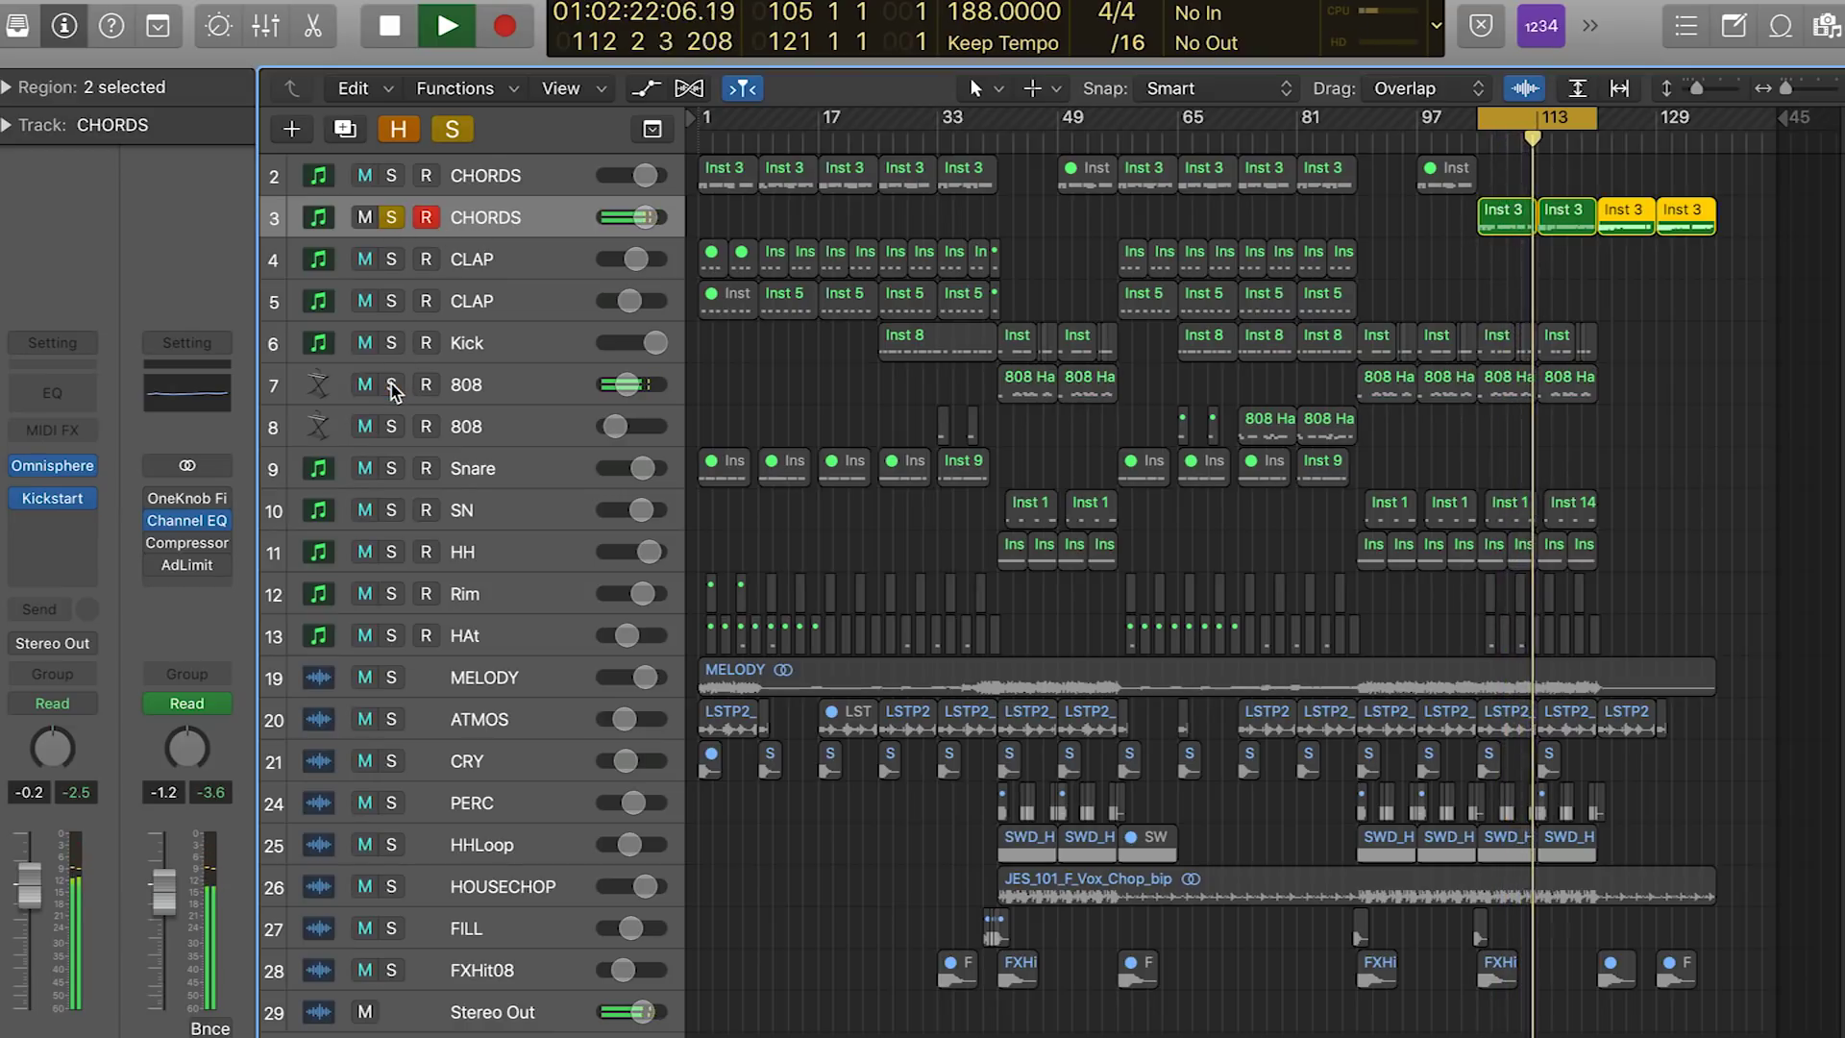
pyautogui.click(390, 384)
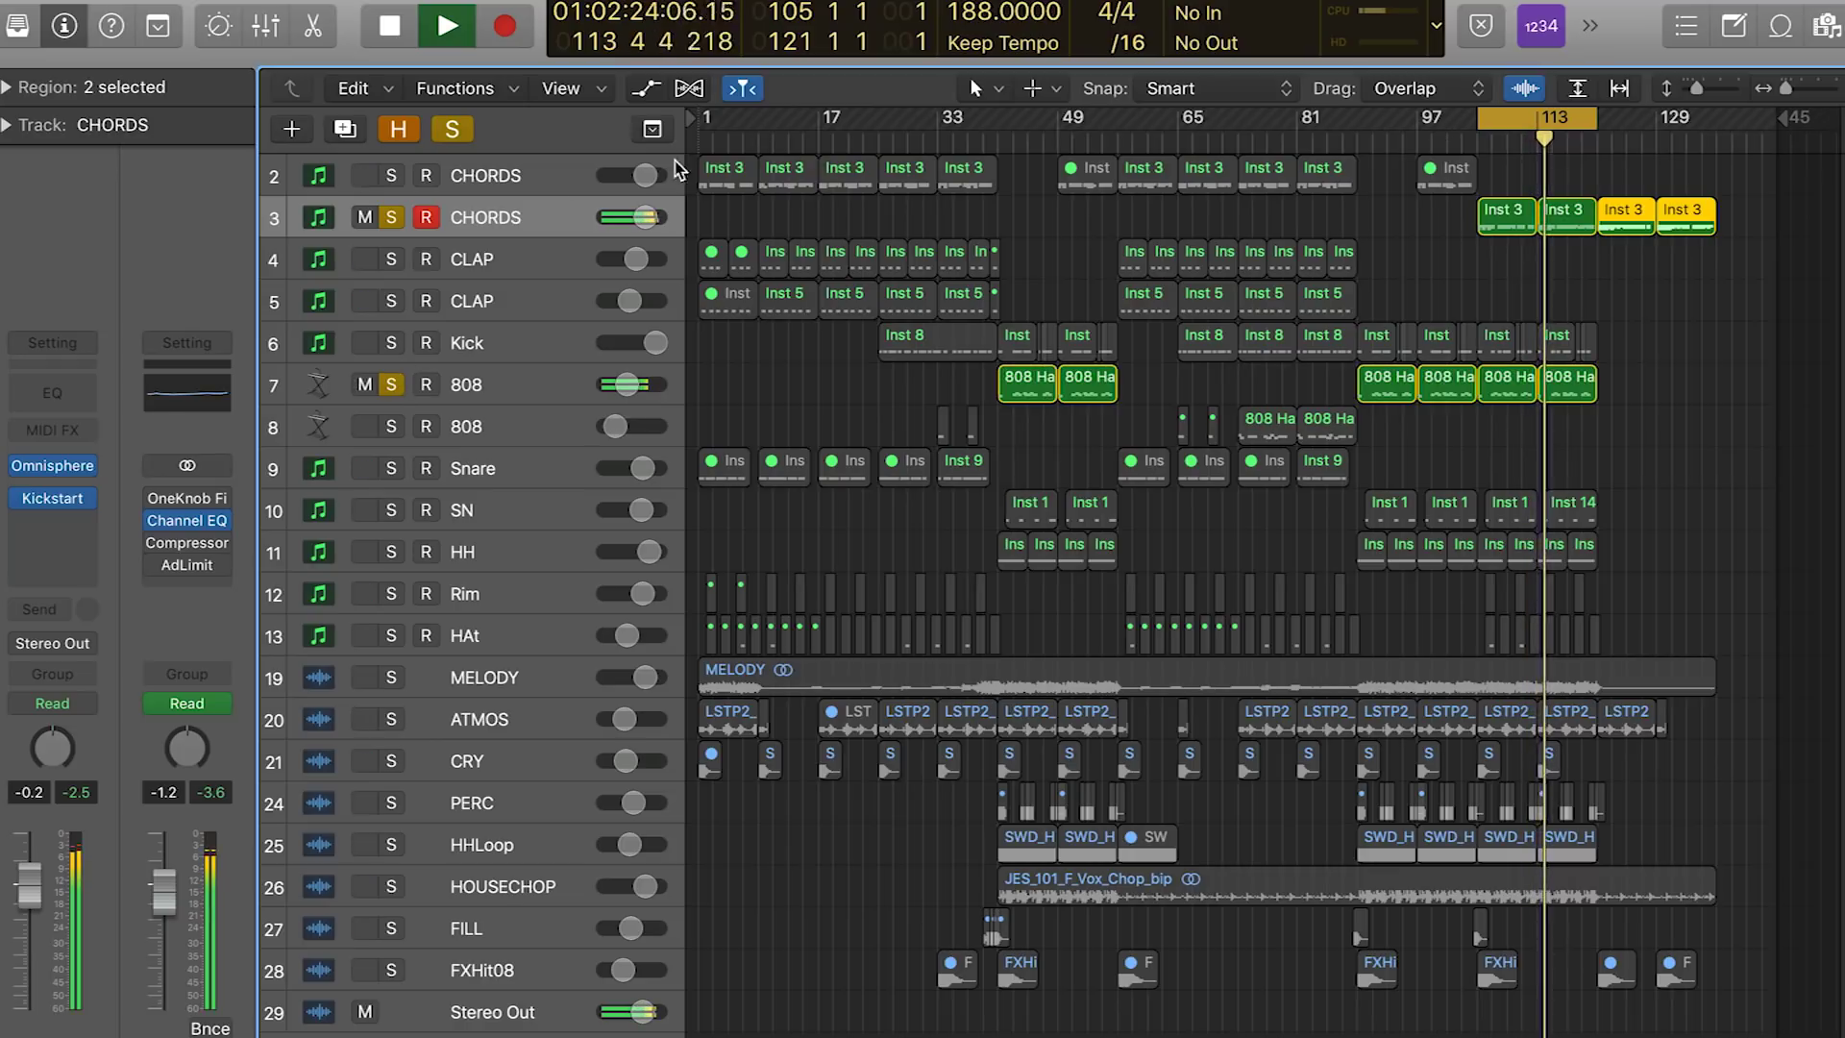
pyautogui.click(452, 132)
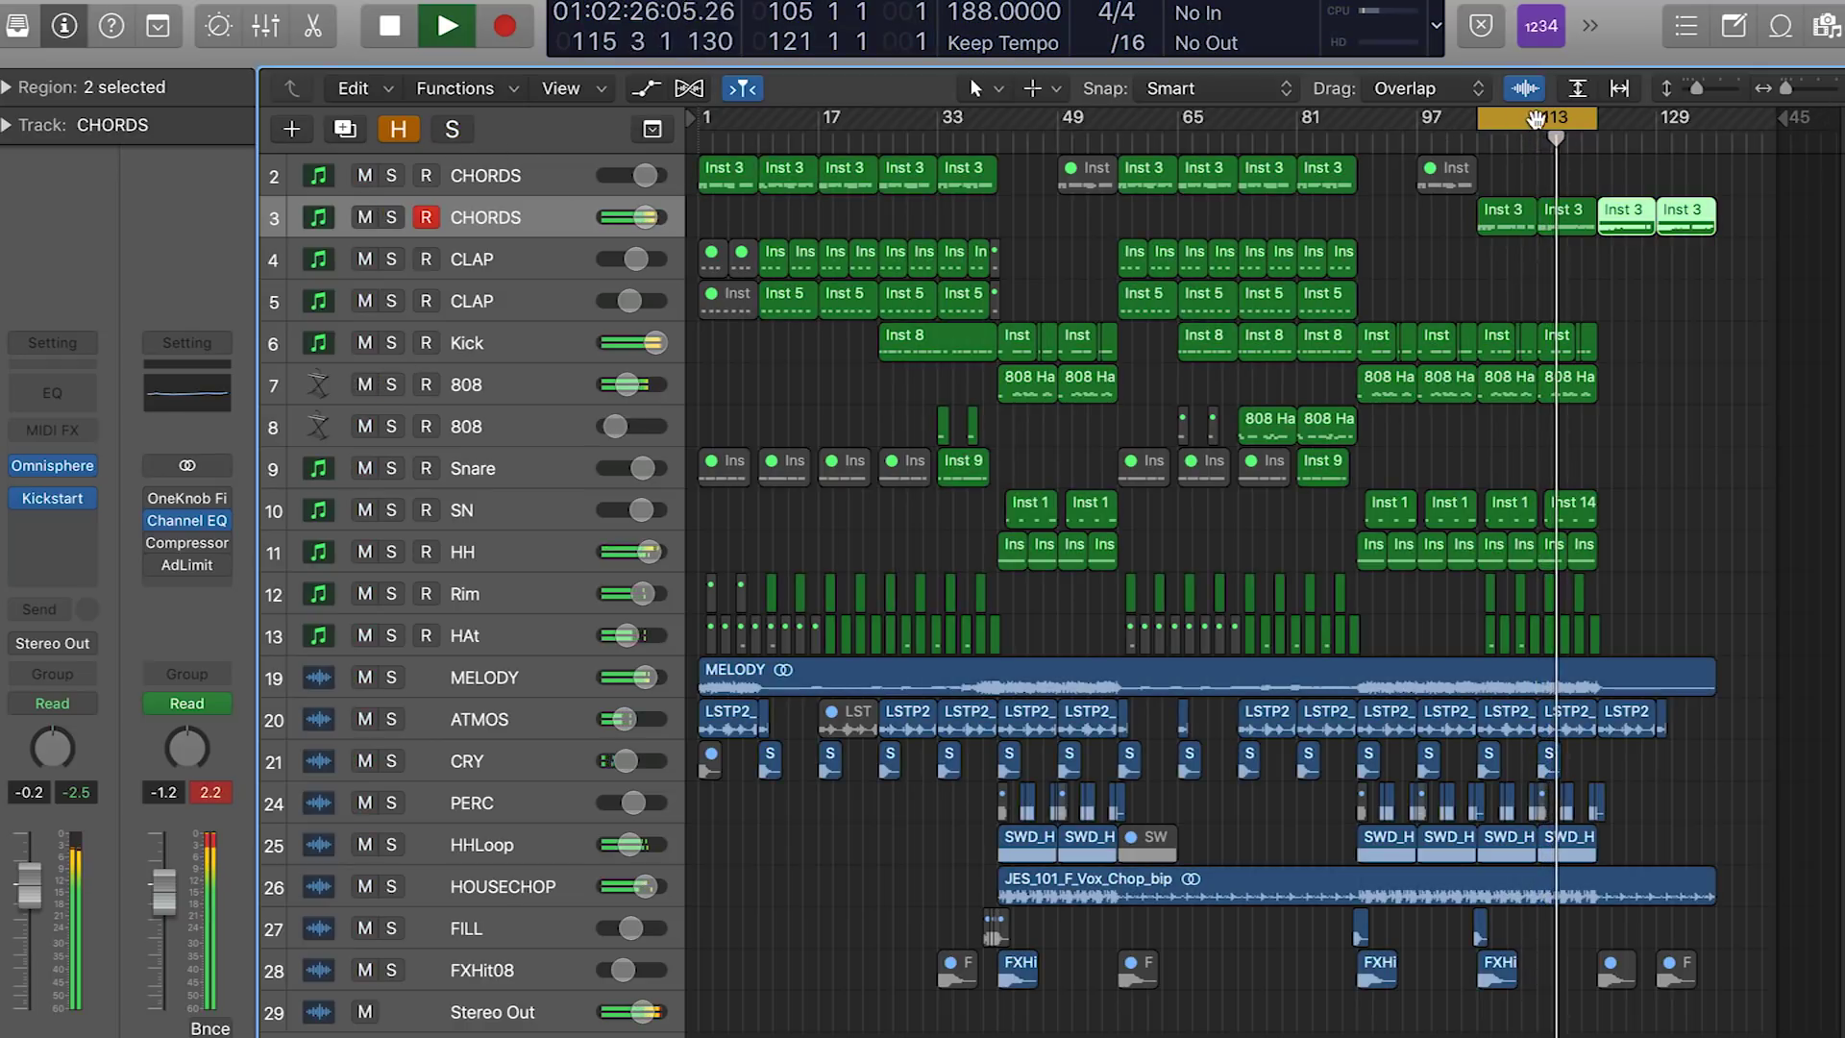
# Play from bar 49 with the MELODY track muted, and move the cycle range to bars 53 to 61
pyautogui.press('c')
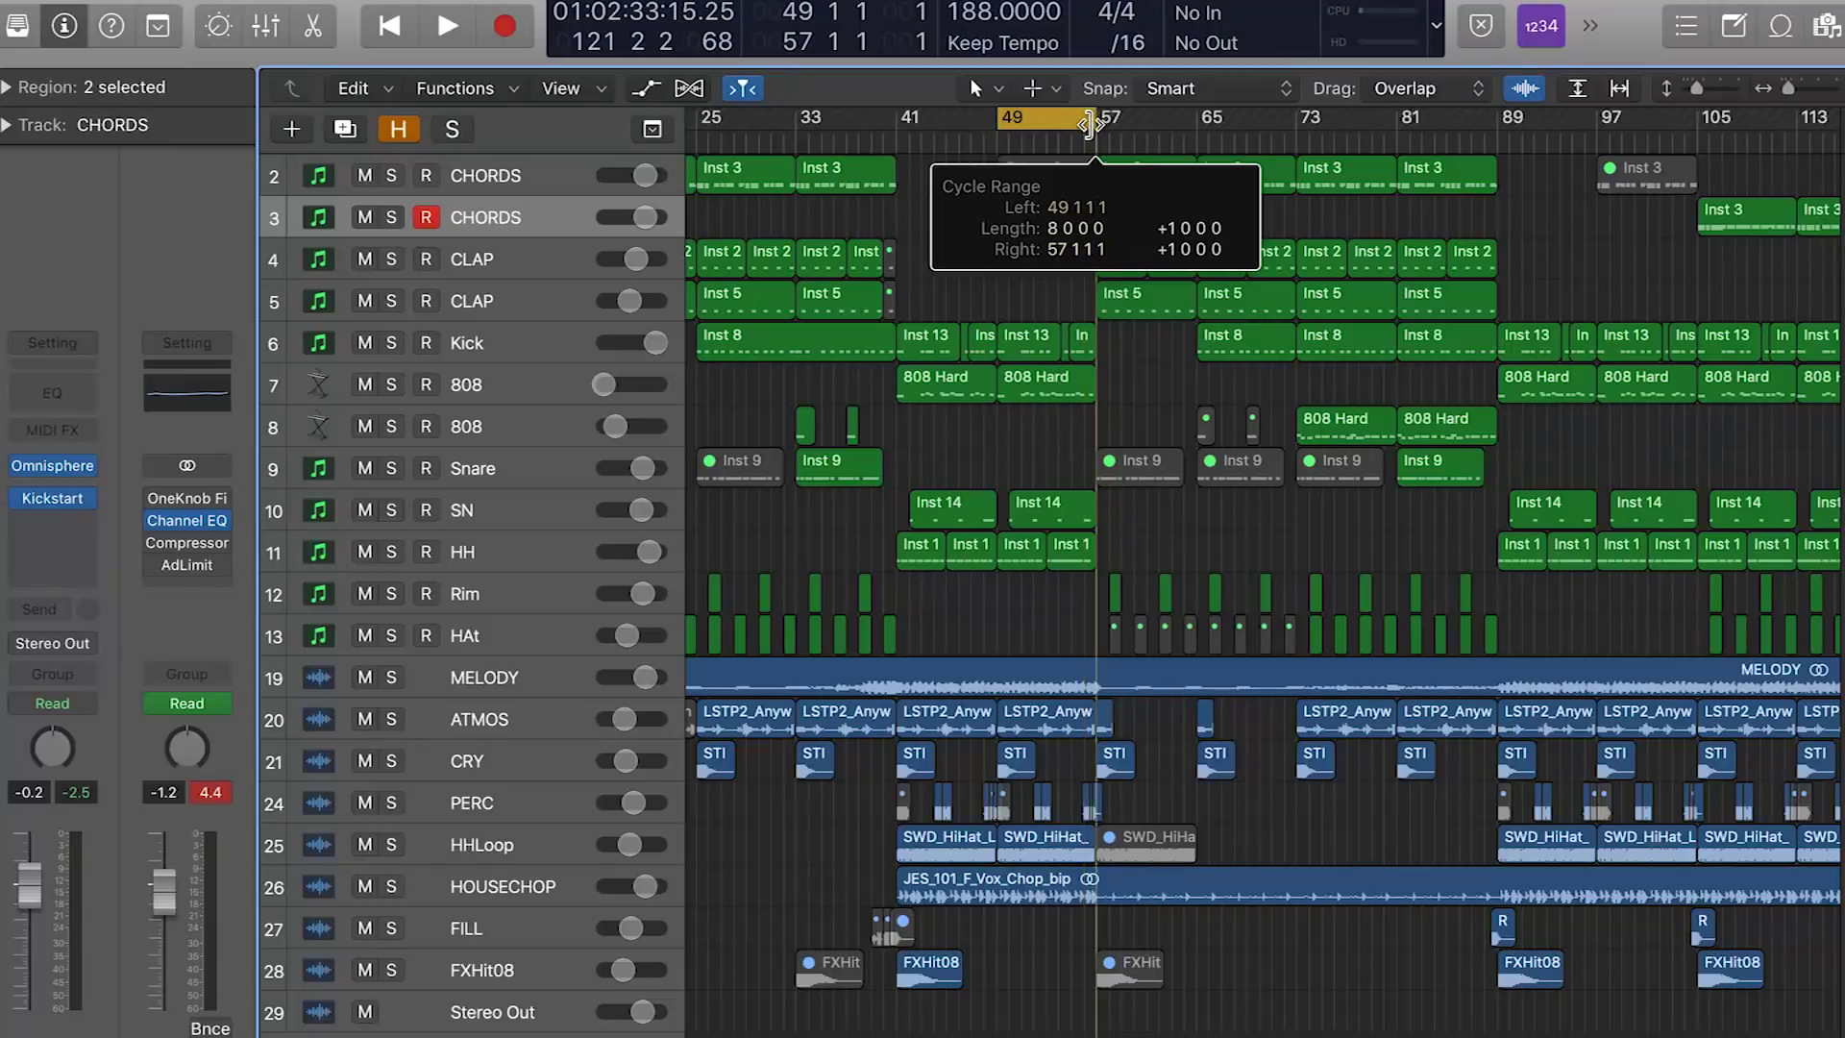
pyautogui.click(365, 678)
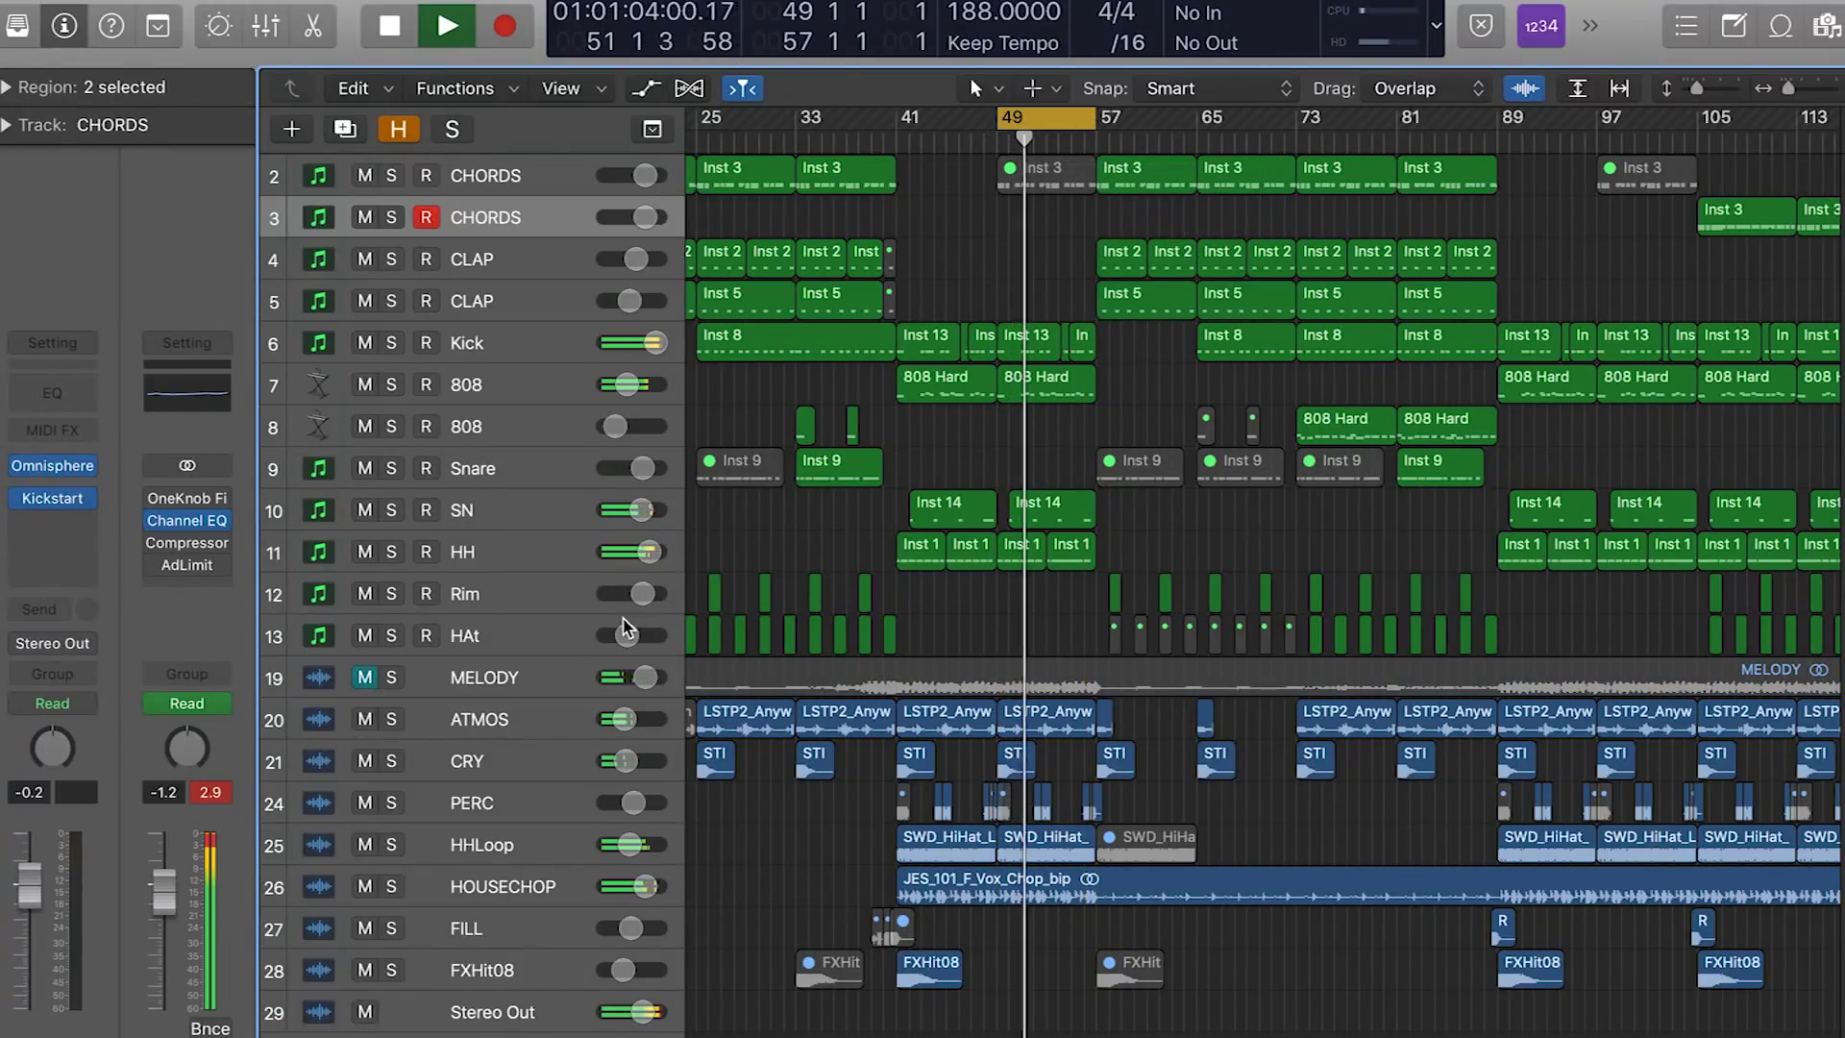
pyautogui.moveTo(1067, 117); pyautogui.dragTo(1115, 117)
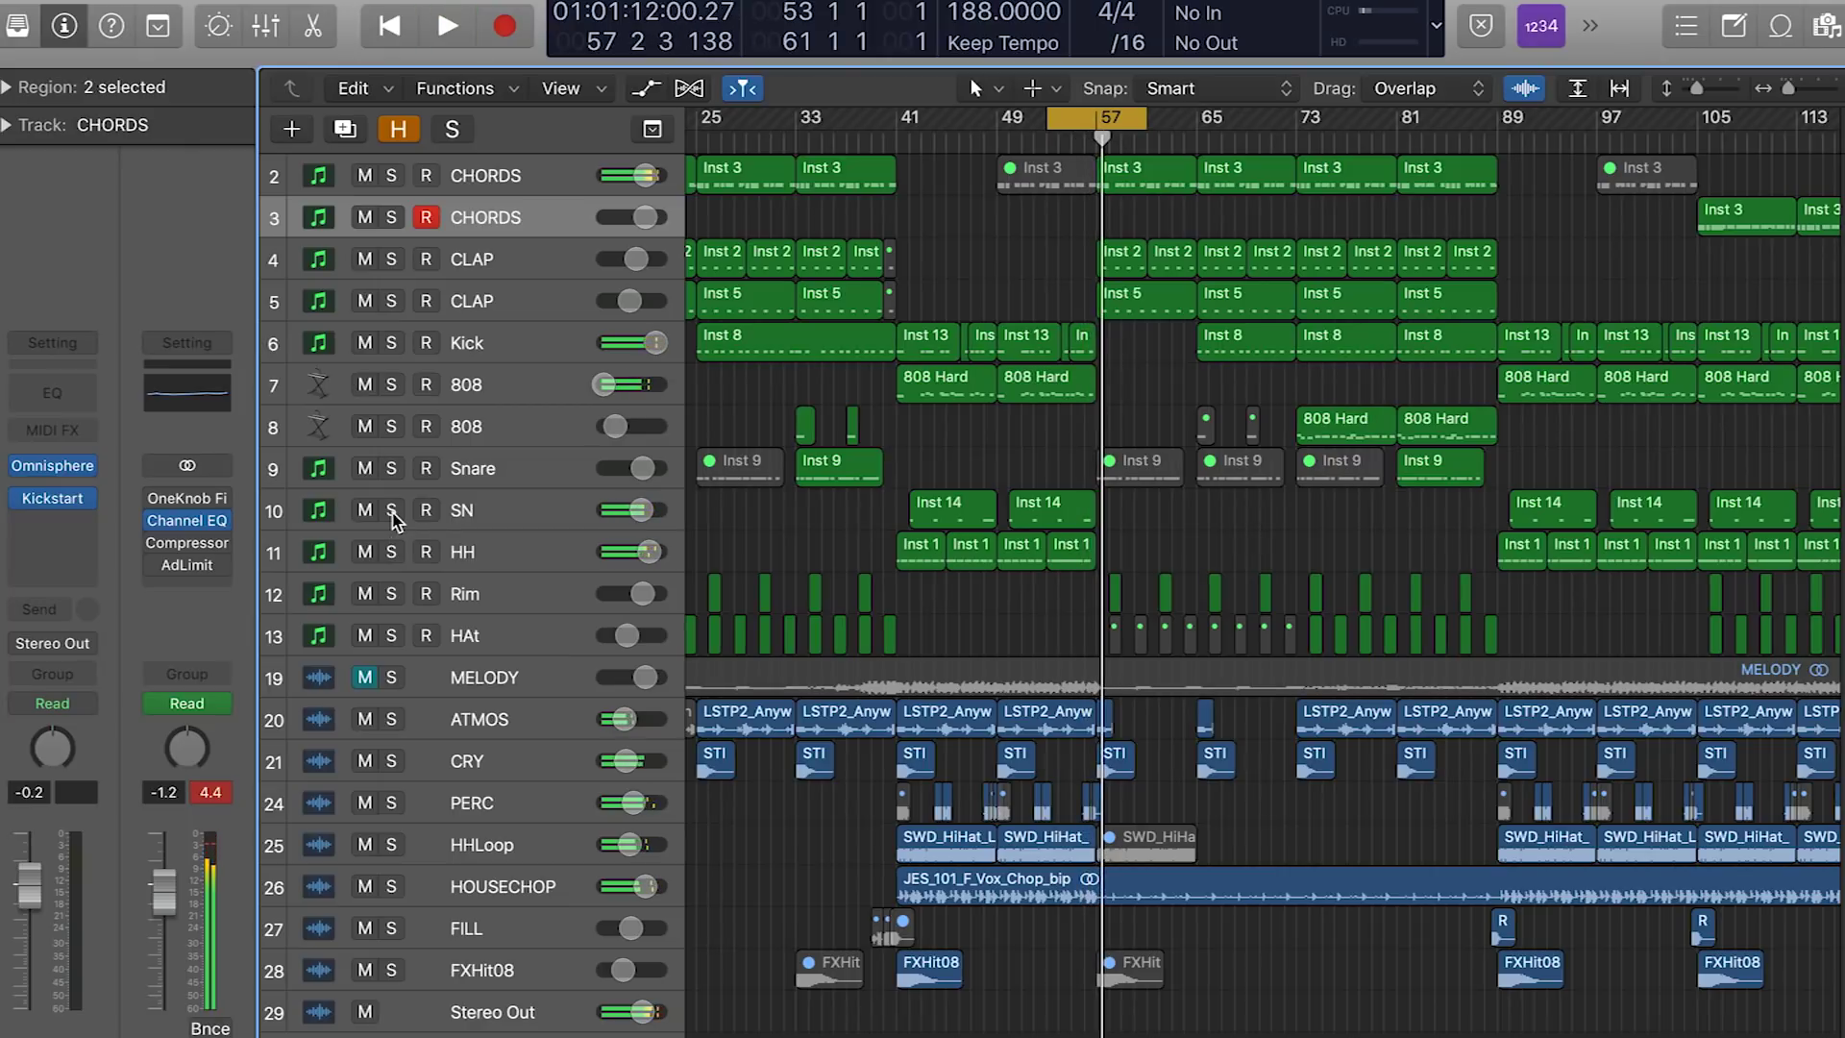
# Play the cycle range from bar 53 with the SN track soloed up to its fill, and stop playback
pyautogui.click(391, 511)
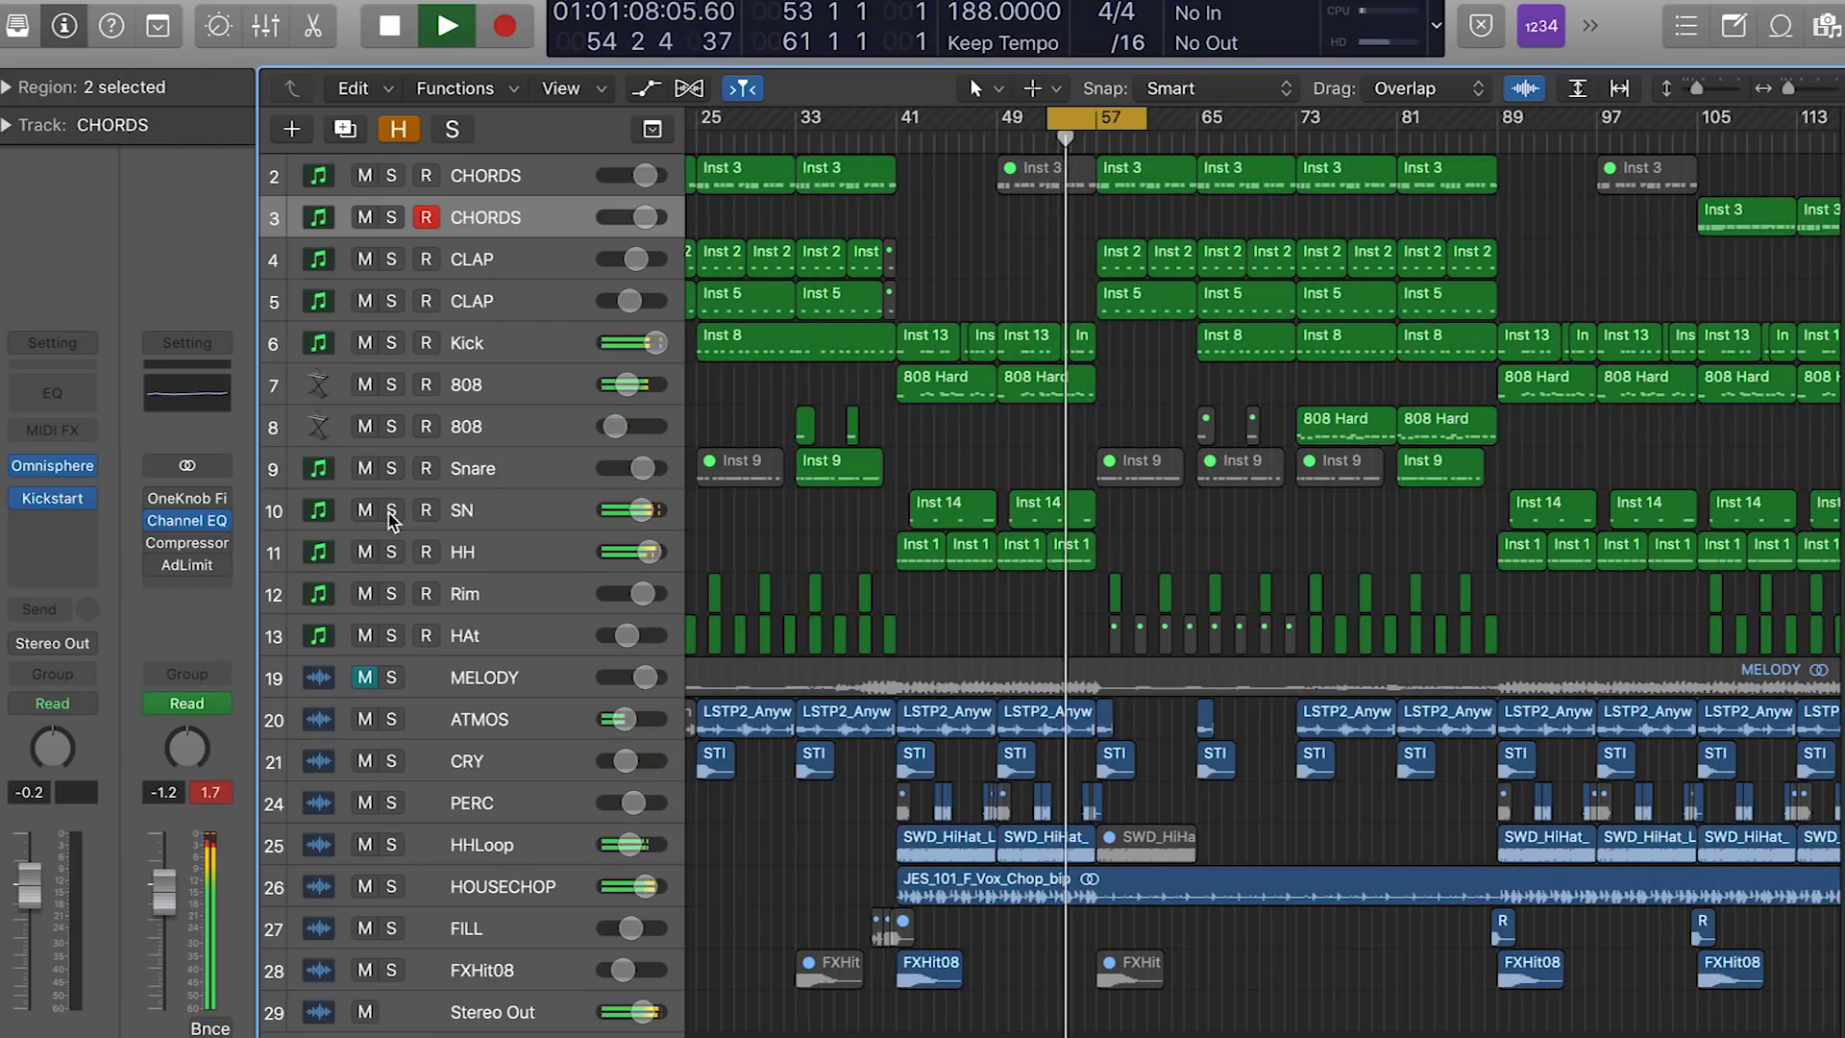
pyautogui.click(391, 512)
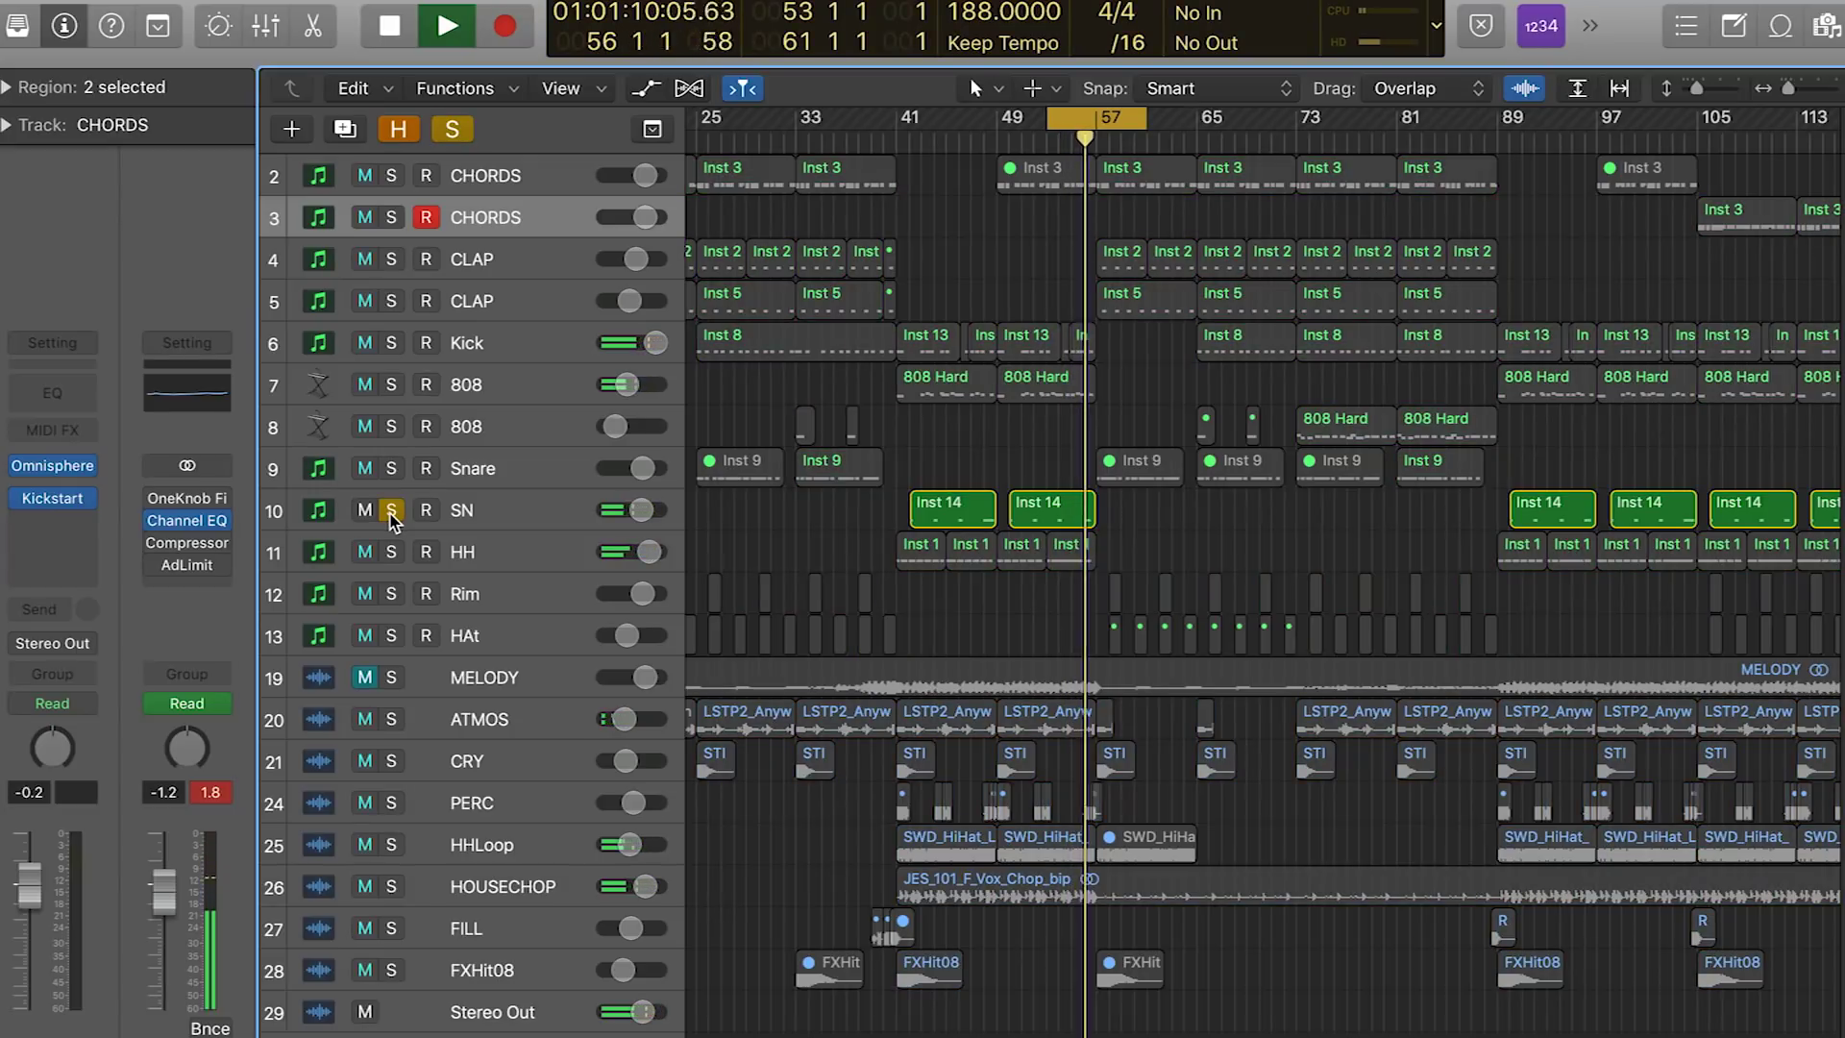
pyautogui.press('space')
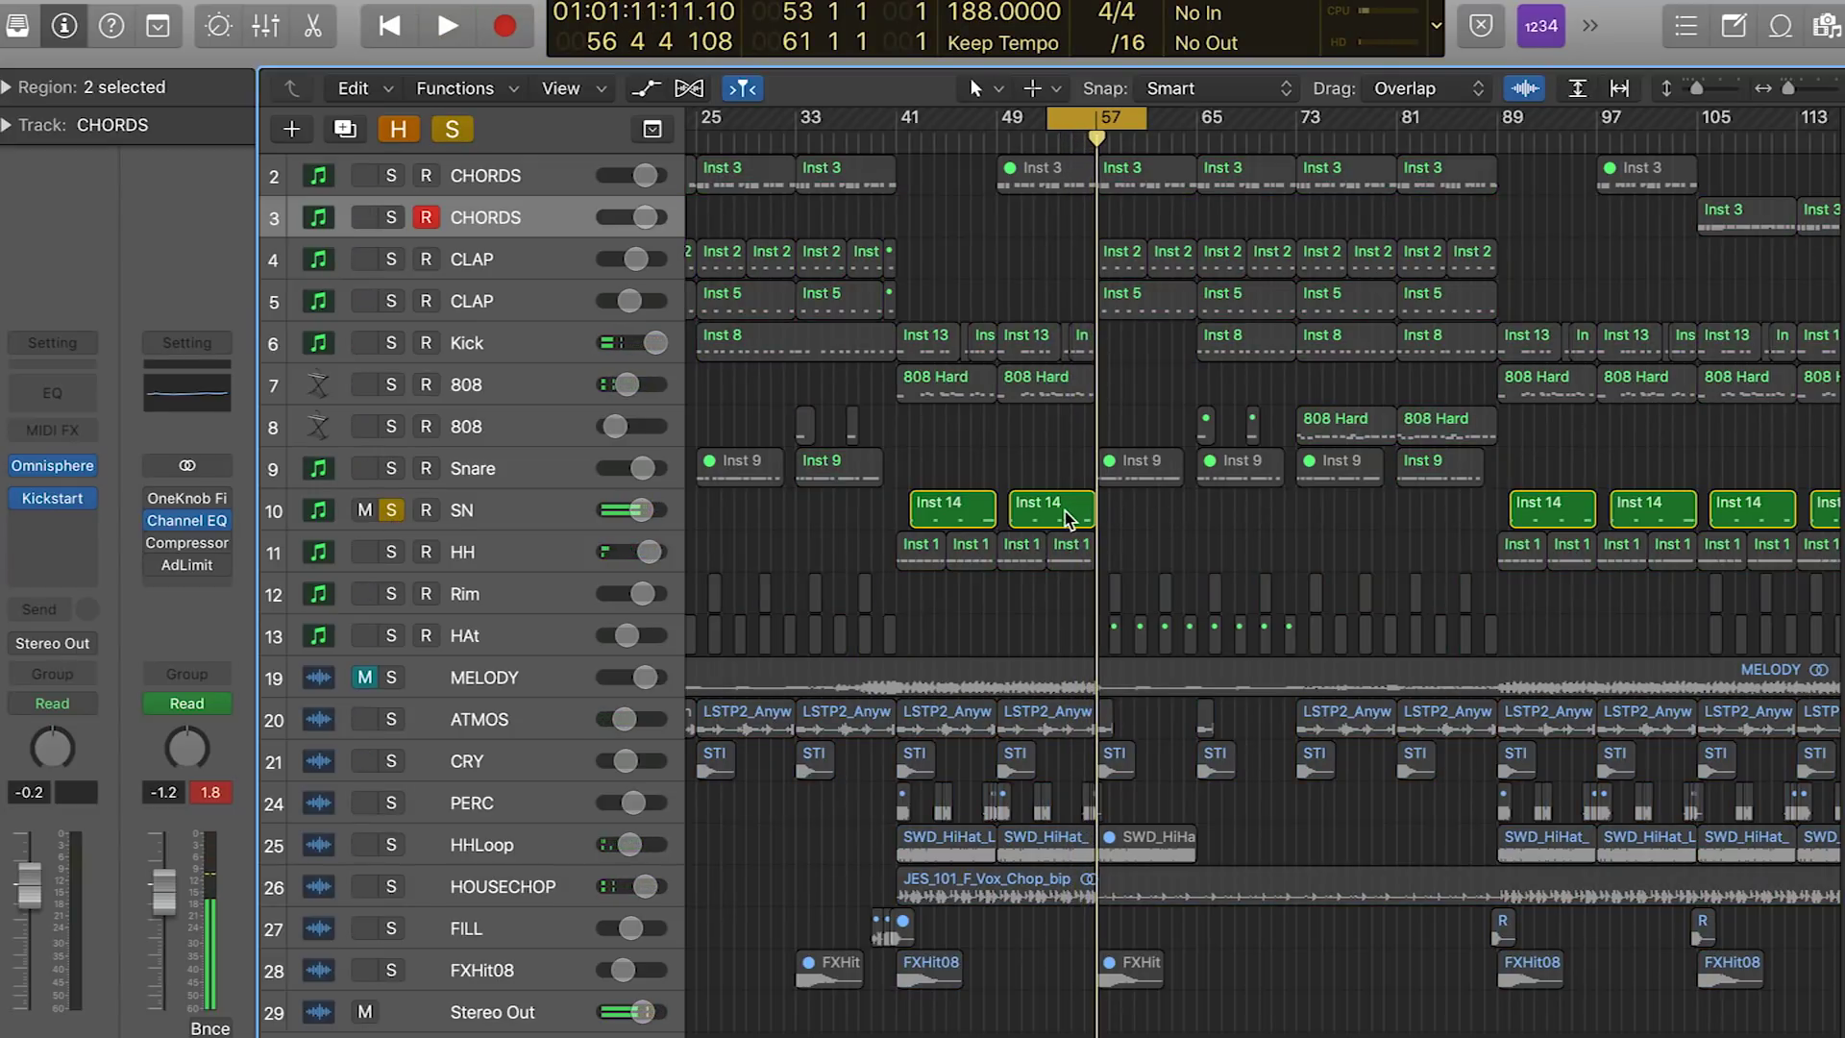
# Audition the bar 56 notes of the SN region ending at bar 57 in the Piano Roll, and close the editor with the solo cleared
pyautogui.doubleClick(1088, 519)
pyautogui.click(1298, 949)
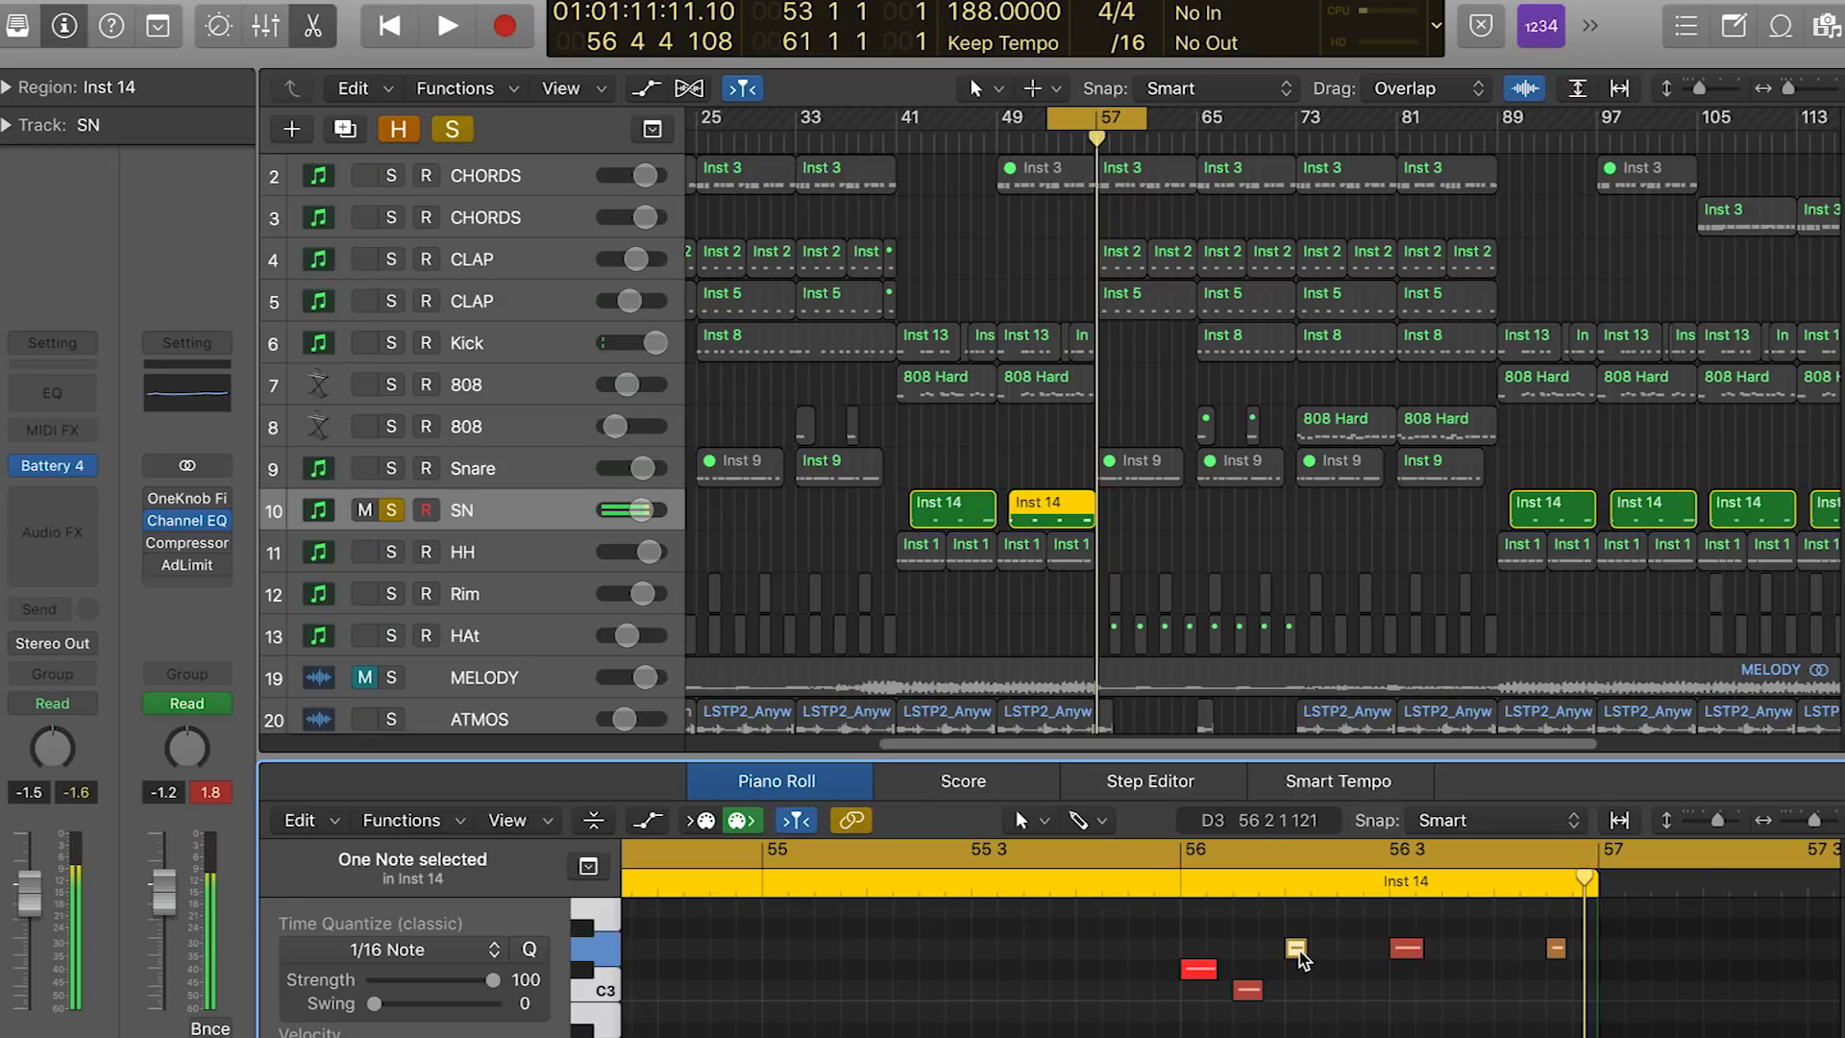
pyautogui.click(1203, 971)
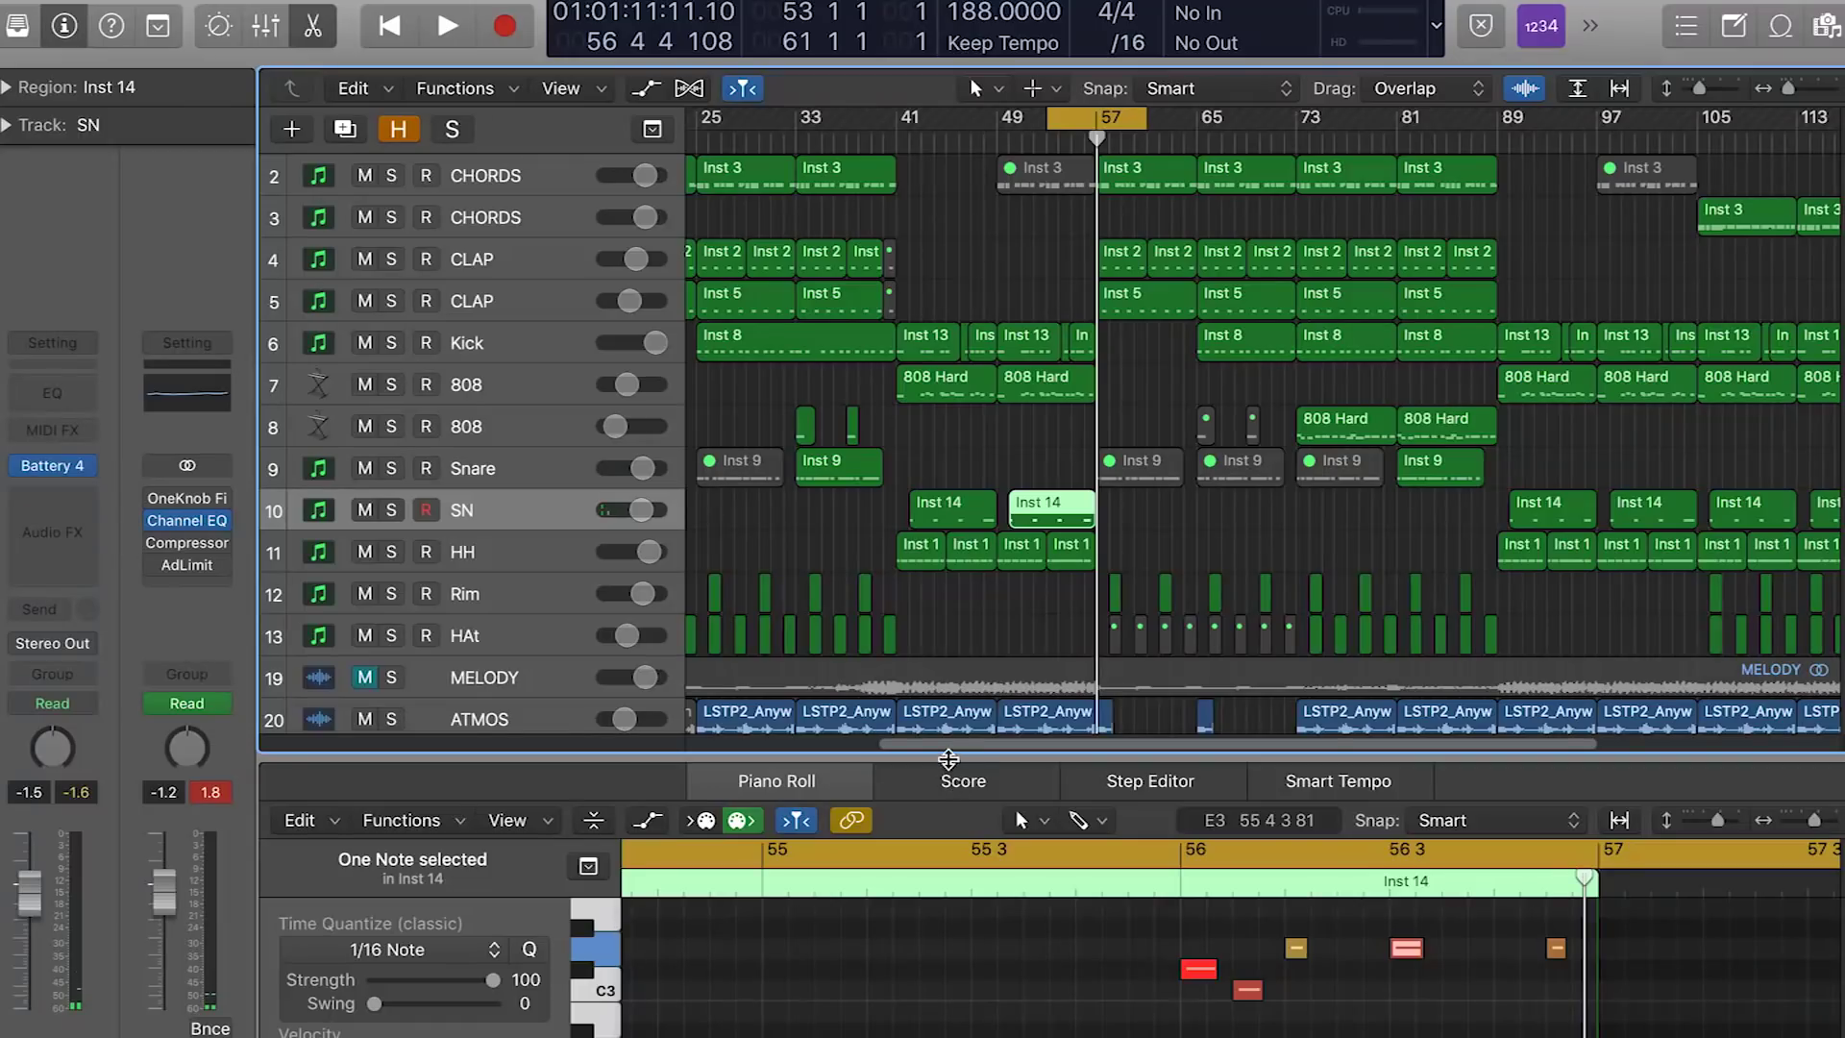
pyautogui.press('e')
# Play the arrangement from bar 9 with the cycle range on bars 9 to 25, and move the range on to bars 41 to 57
pyautogui.hscroll(-5, 1141, 581)
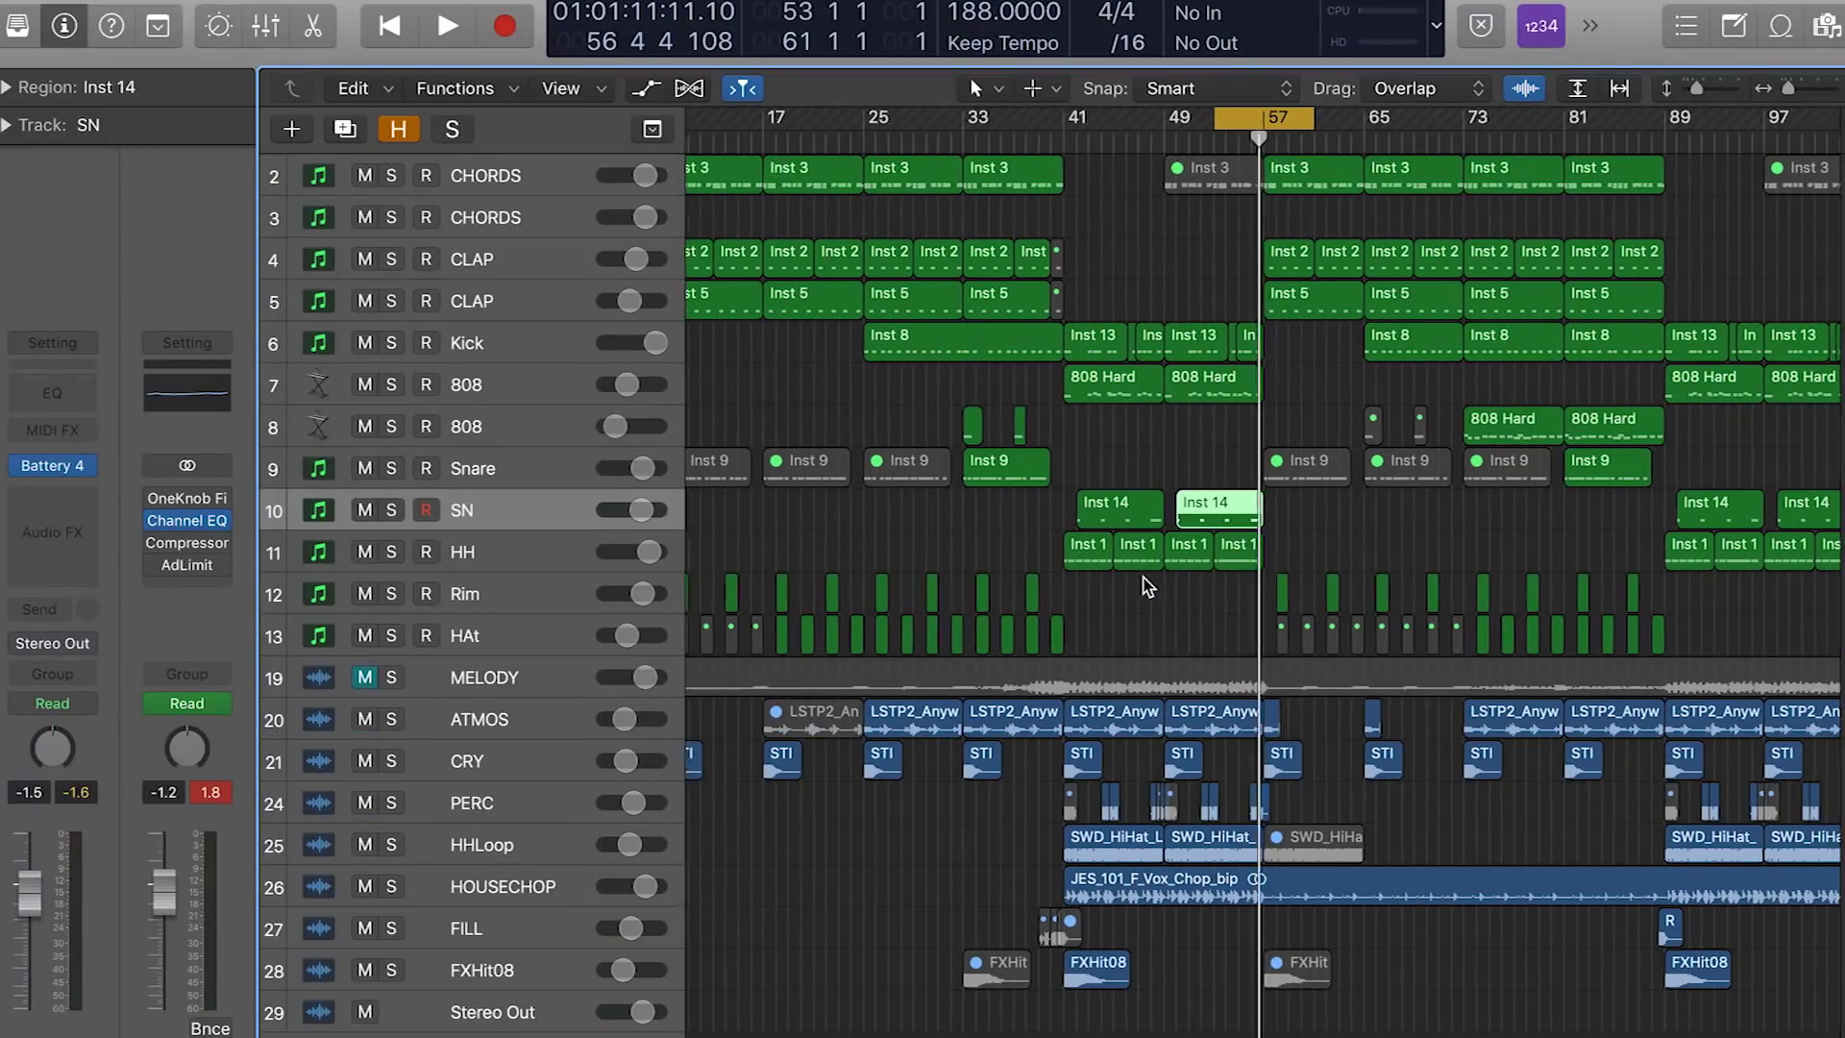
pyautogui.moveTo(776, 130); pyautogui.dragTo(966, 127)
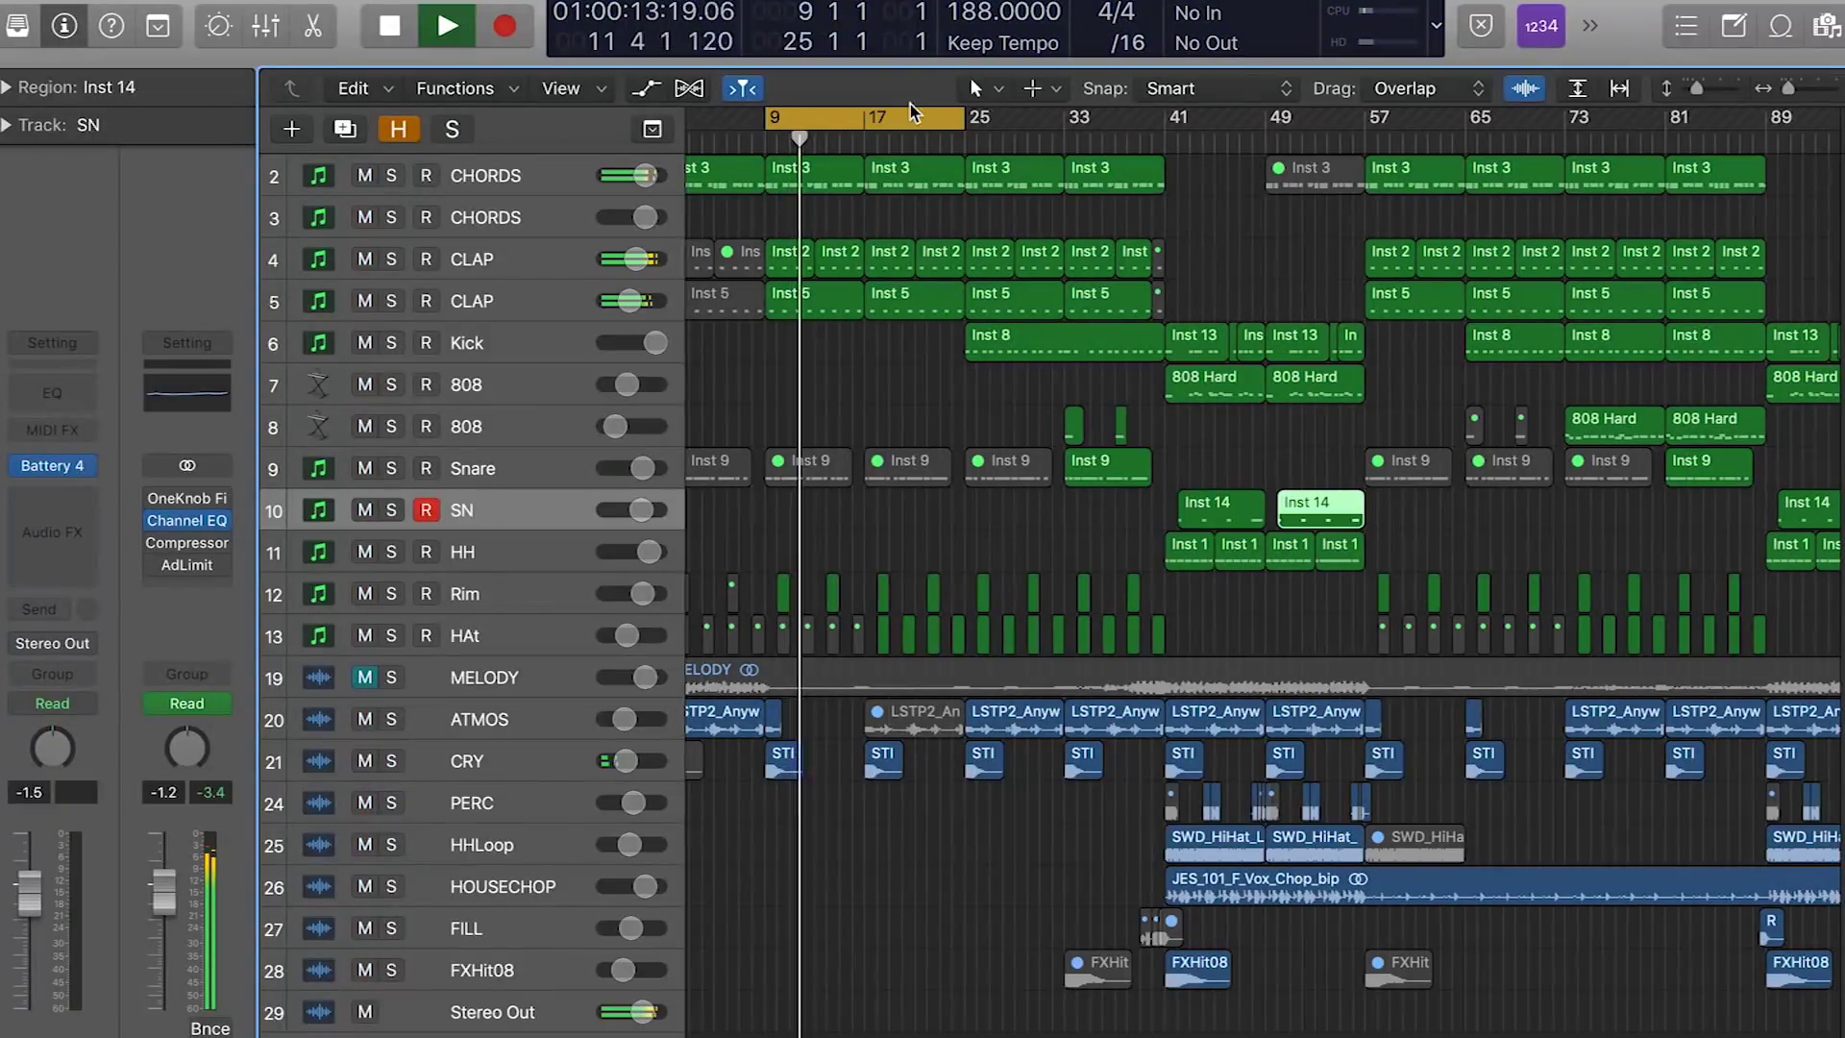
pyautogui.moveTo(913, 113); pyautogui.dragTo(1280, 123)
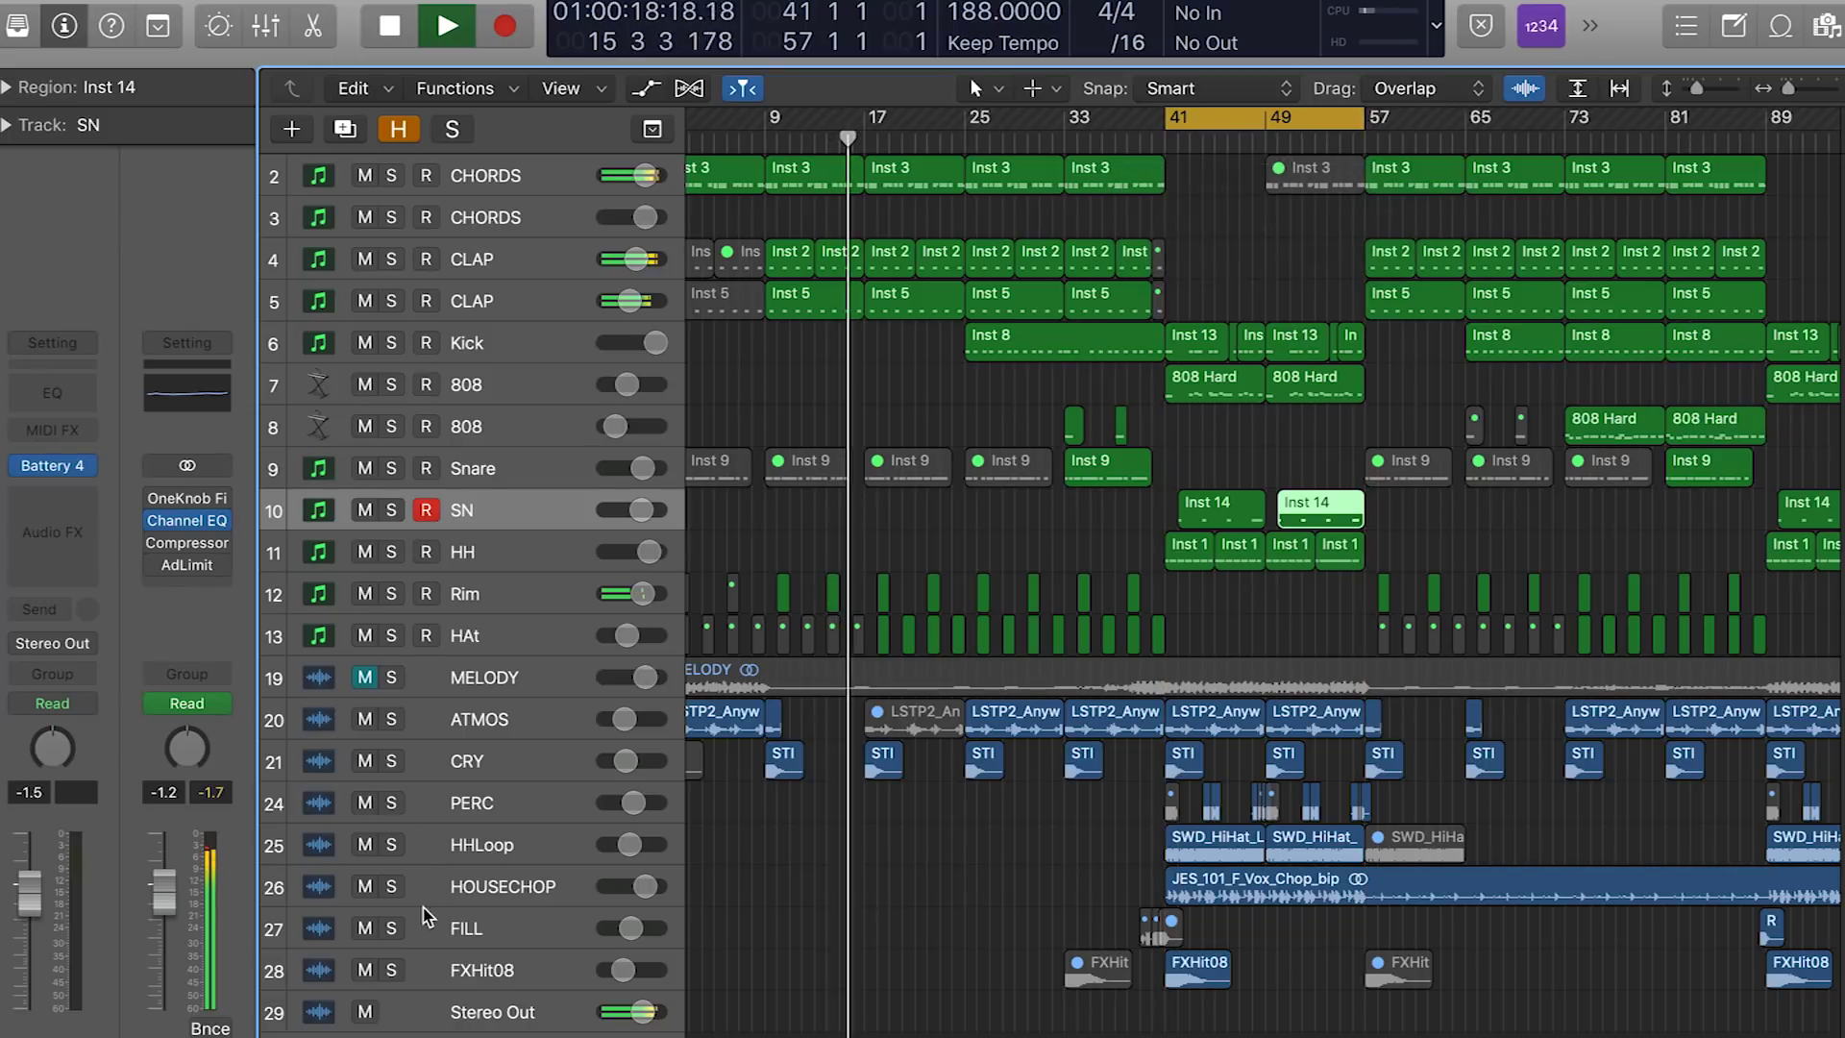
# Play from bar 41 with the FXHit08 track soloed, clear its solo, and unmute the MELODY track
pyautogui.click(393, 971)
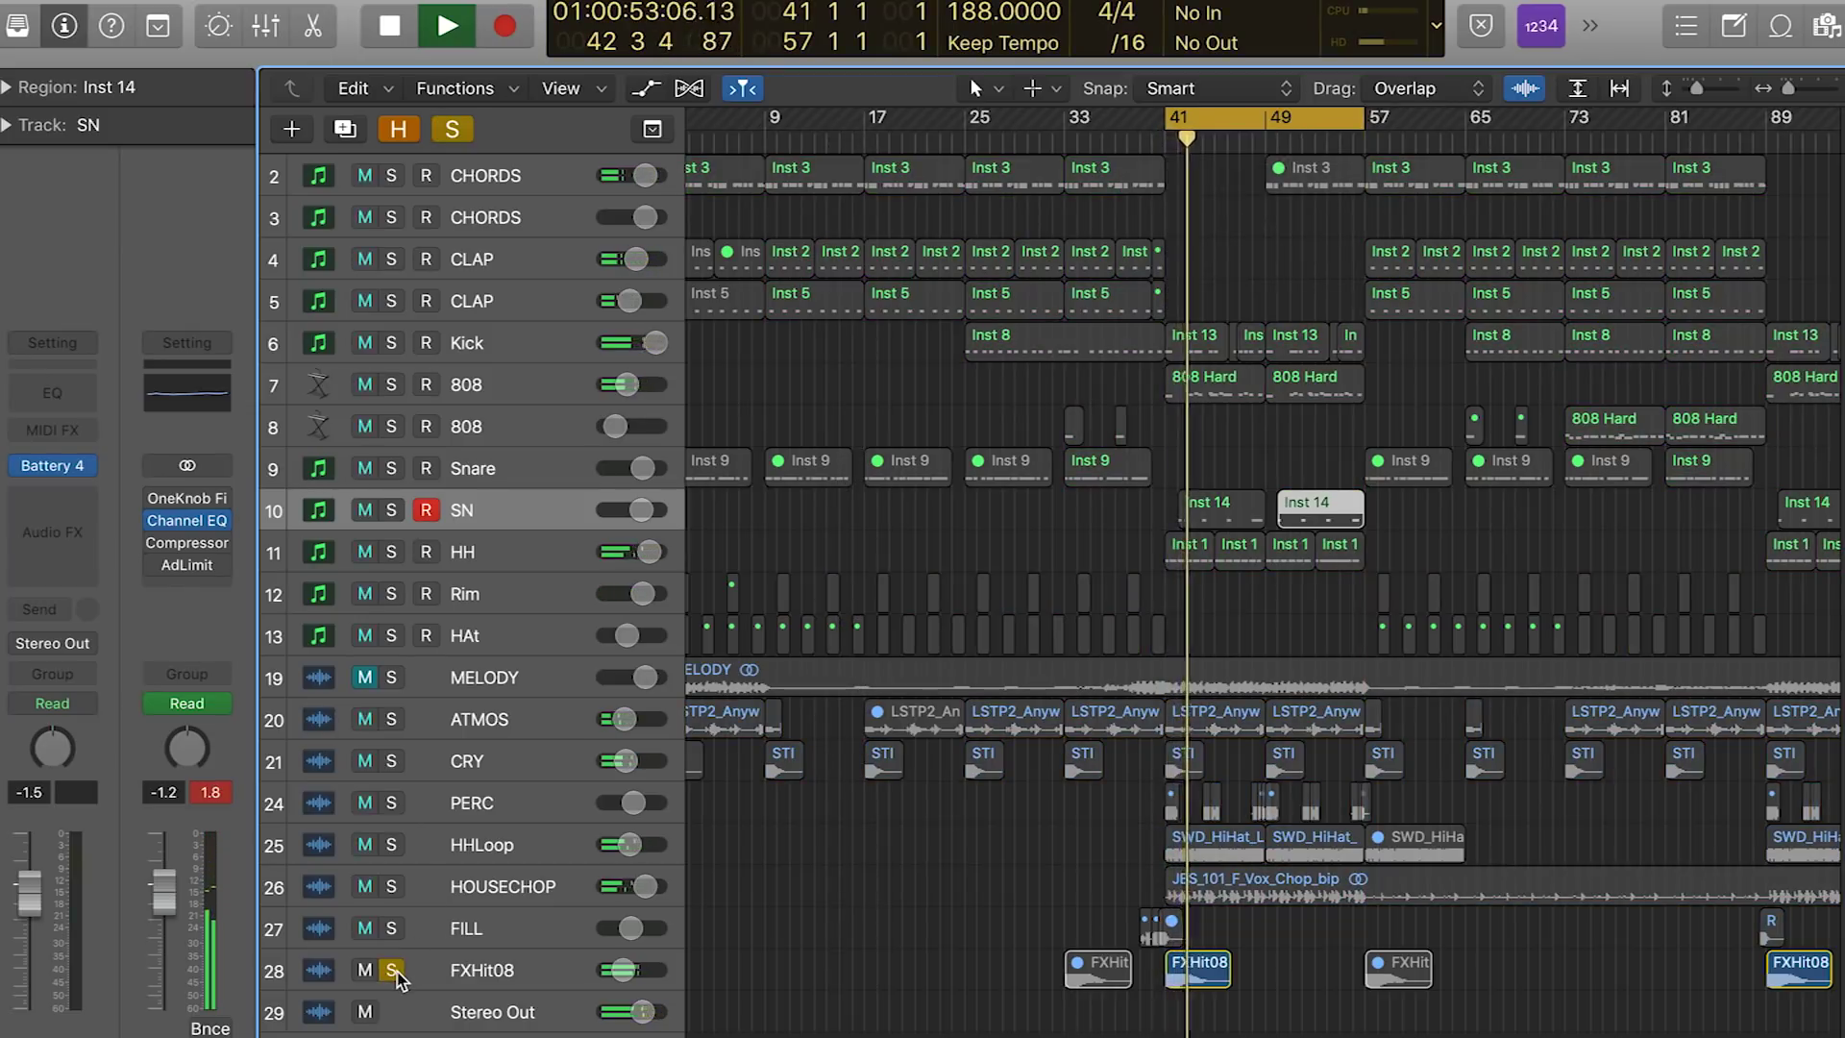
pyautogui.click(393, 971)
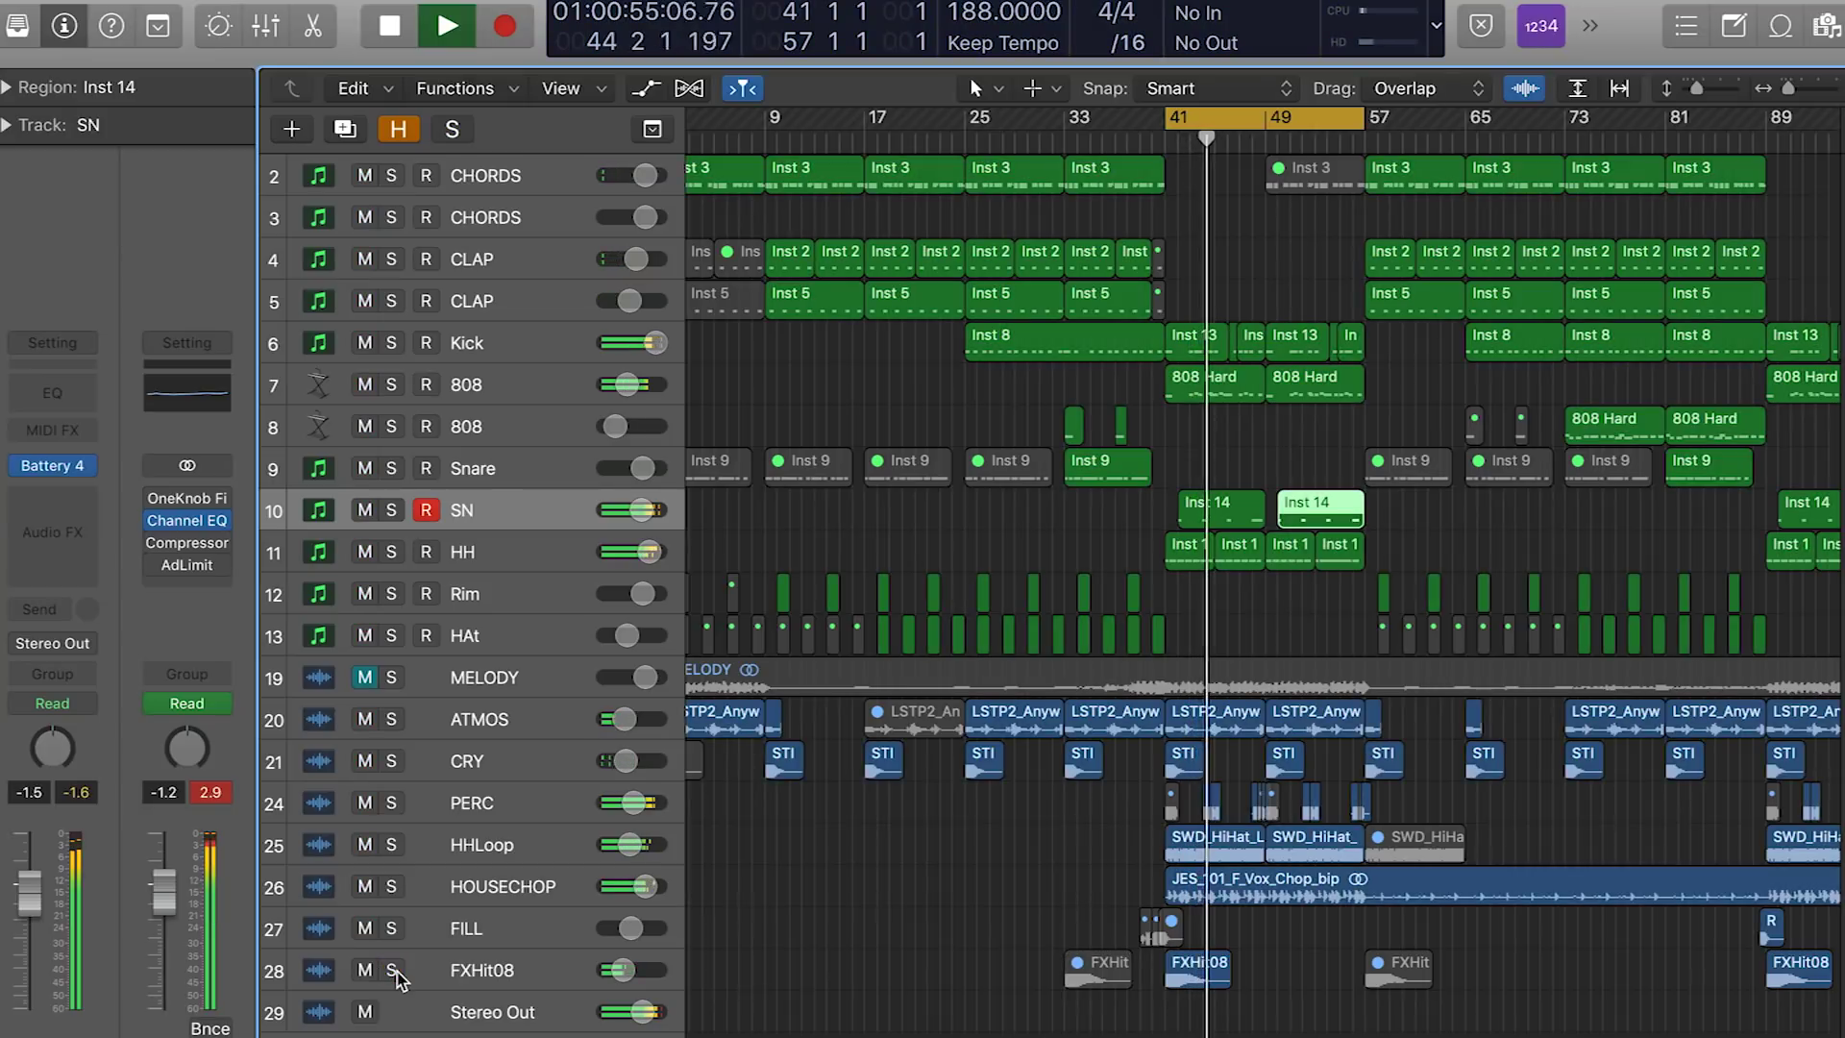
pyautogui.click(364, 678)
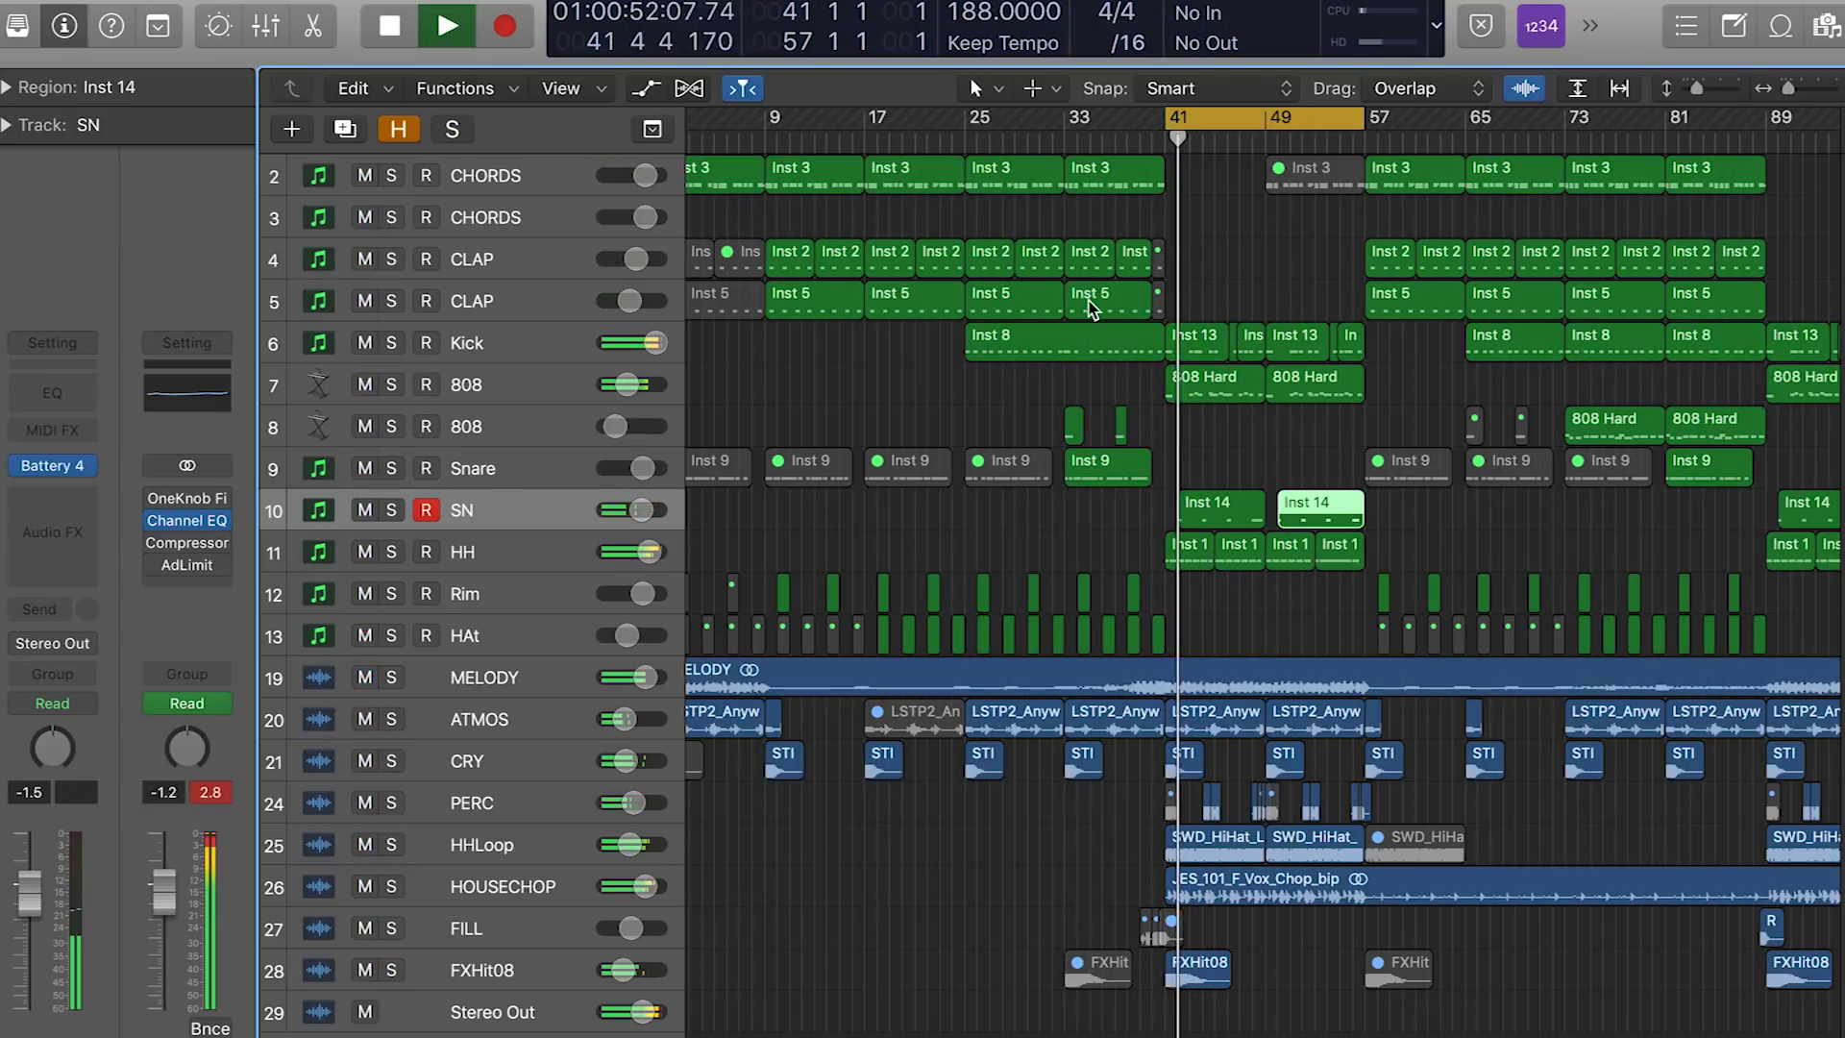
# Stop playback, move the cycle range to bars 87 to 103, and play the full mix from there
pyautogui.hscroll(3, 1194, 145)
pyautogui.press('space')
pyautogui.hscroll(3, 1194, 145)
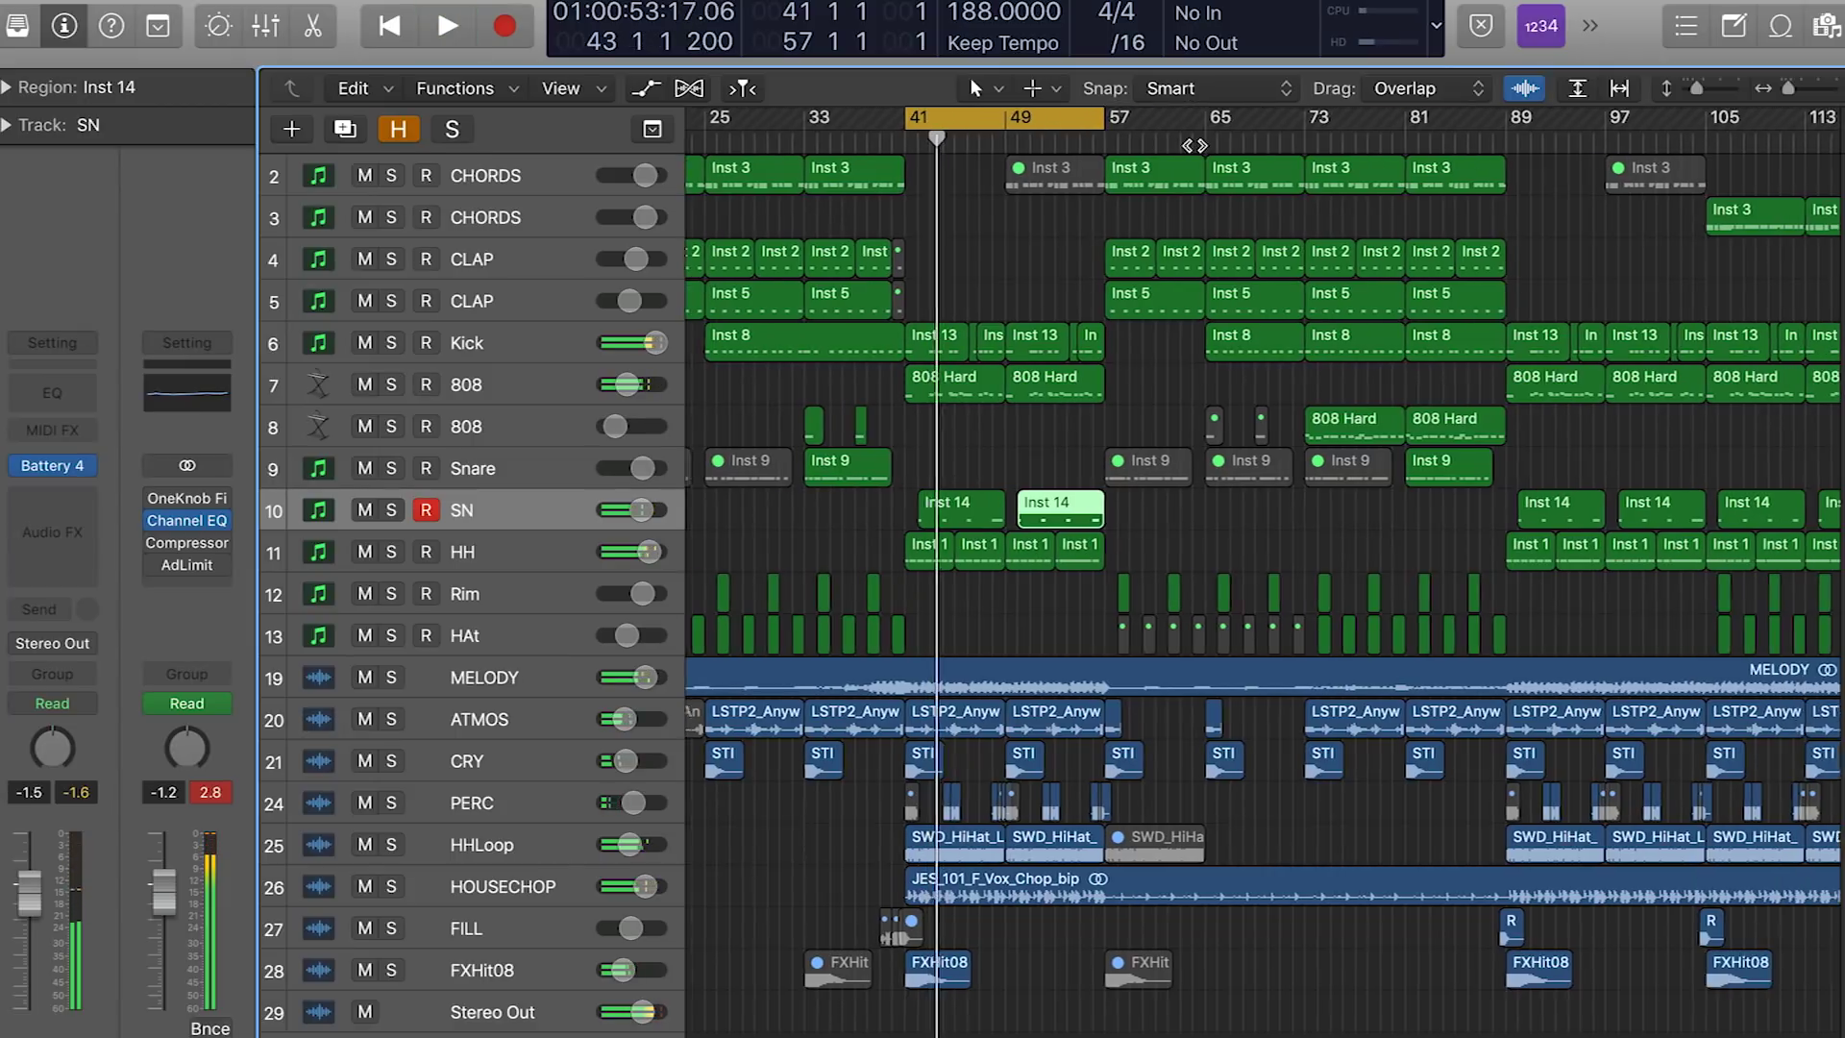
pyautogui.moveTo(1065, 121); pyautogui.dragTo(1645, 123)
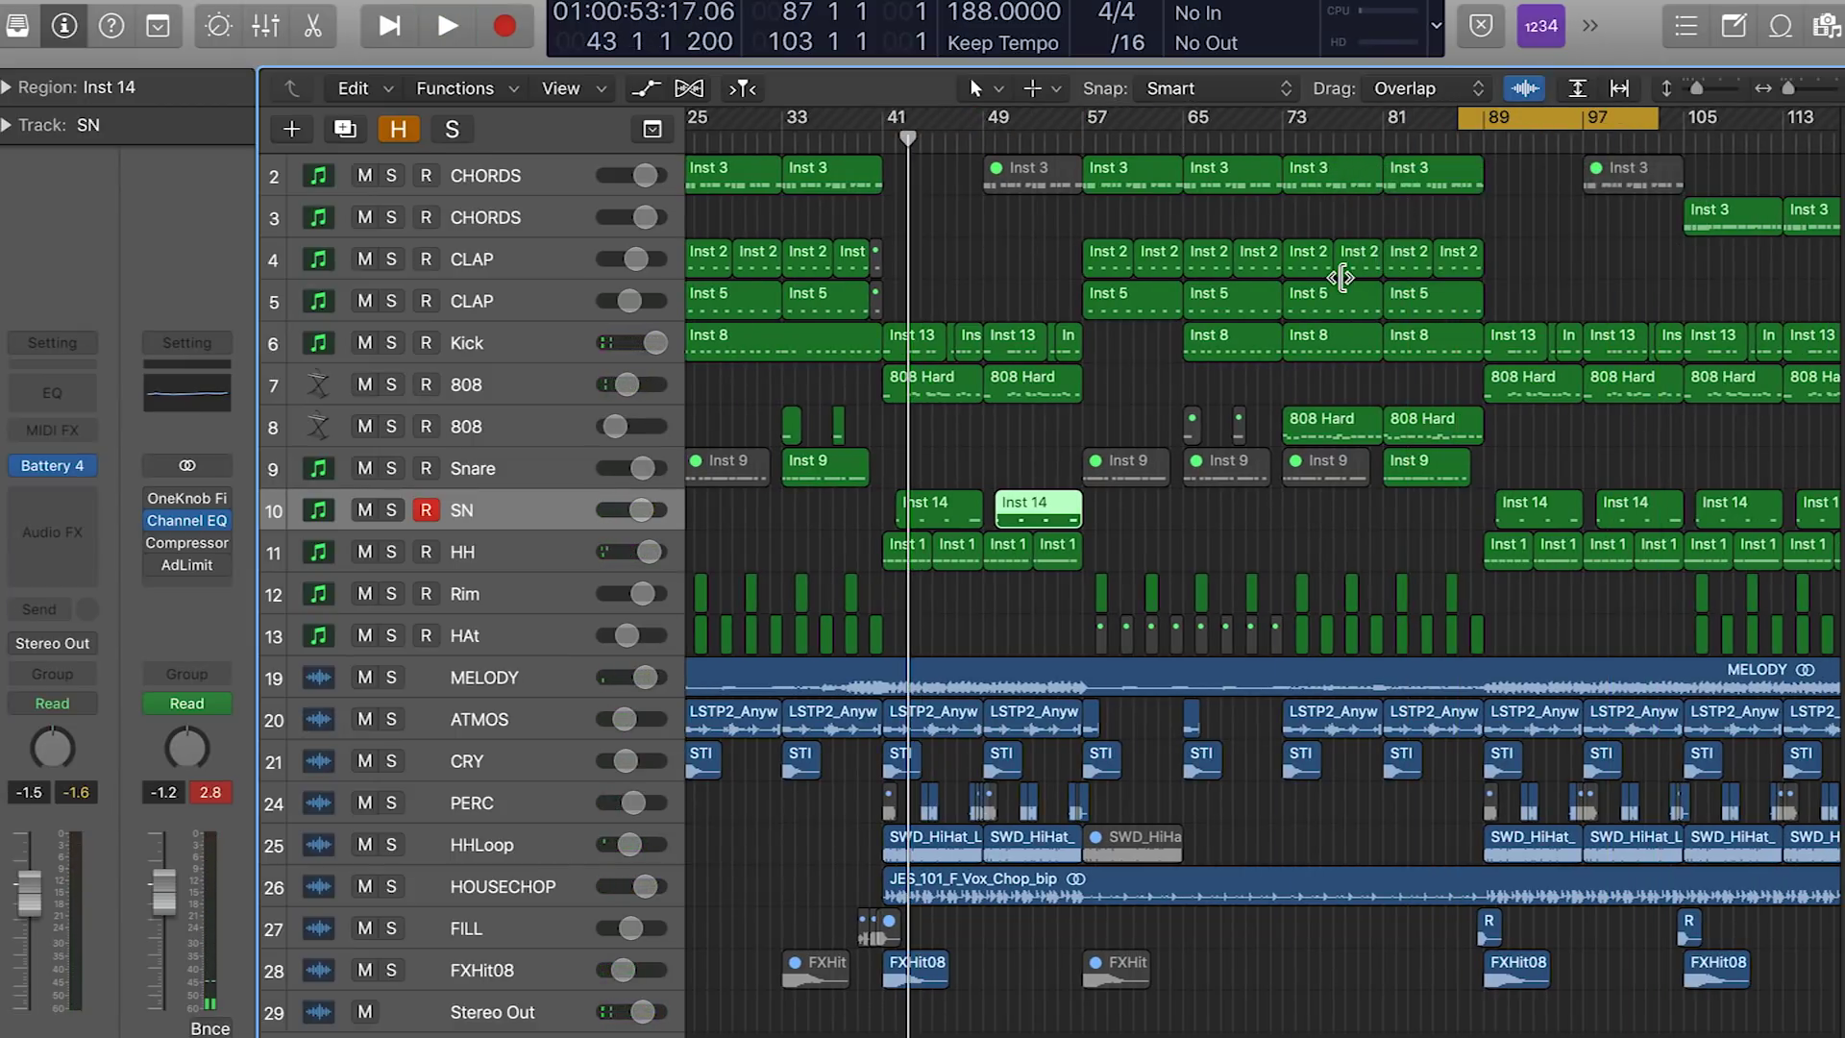
pyautogui.press('space')
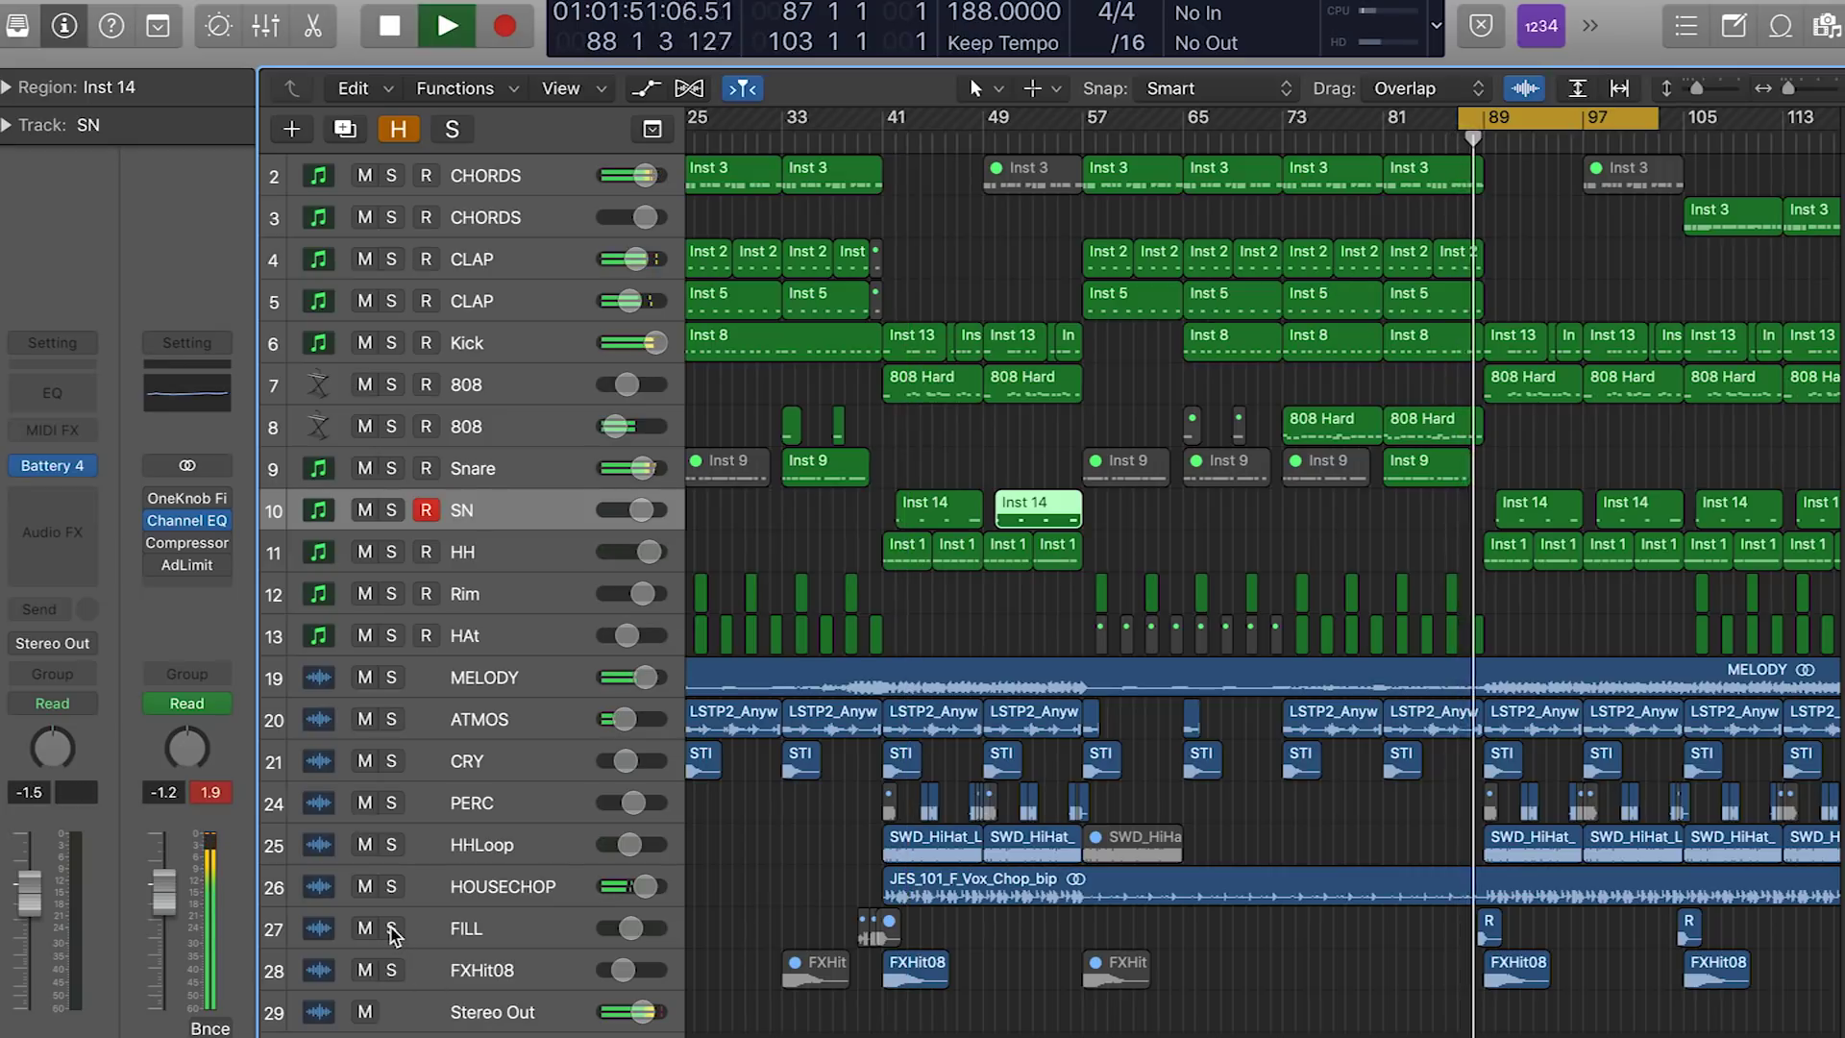
# Solo the FILL and FXHit08 tracks through the transition at bar 89, and clear both solos
pyautogui.click(391, 930)
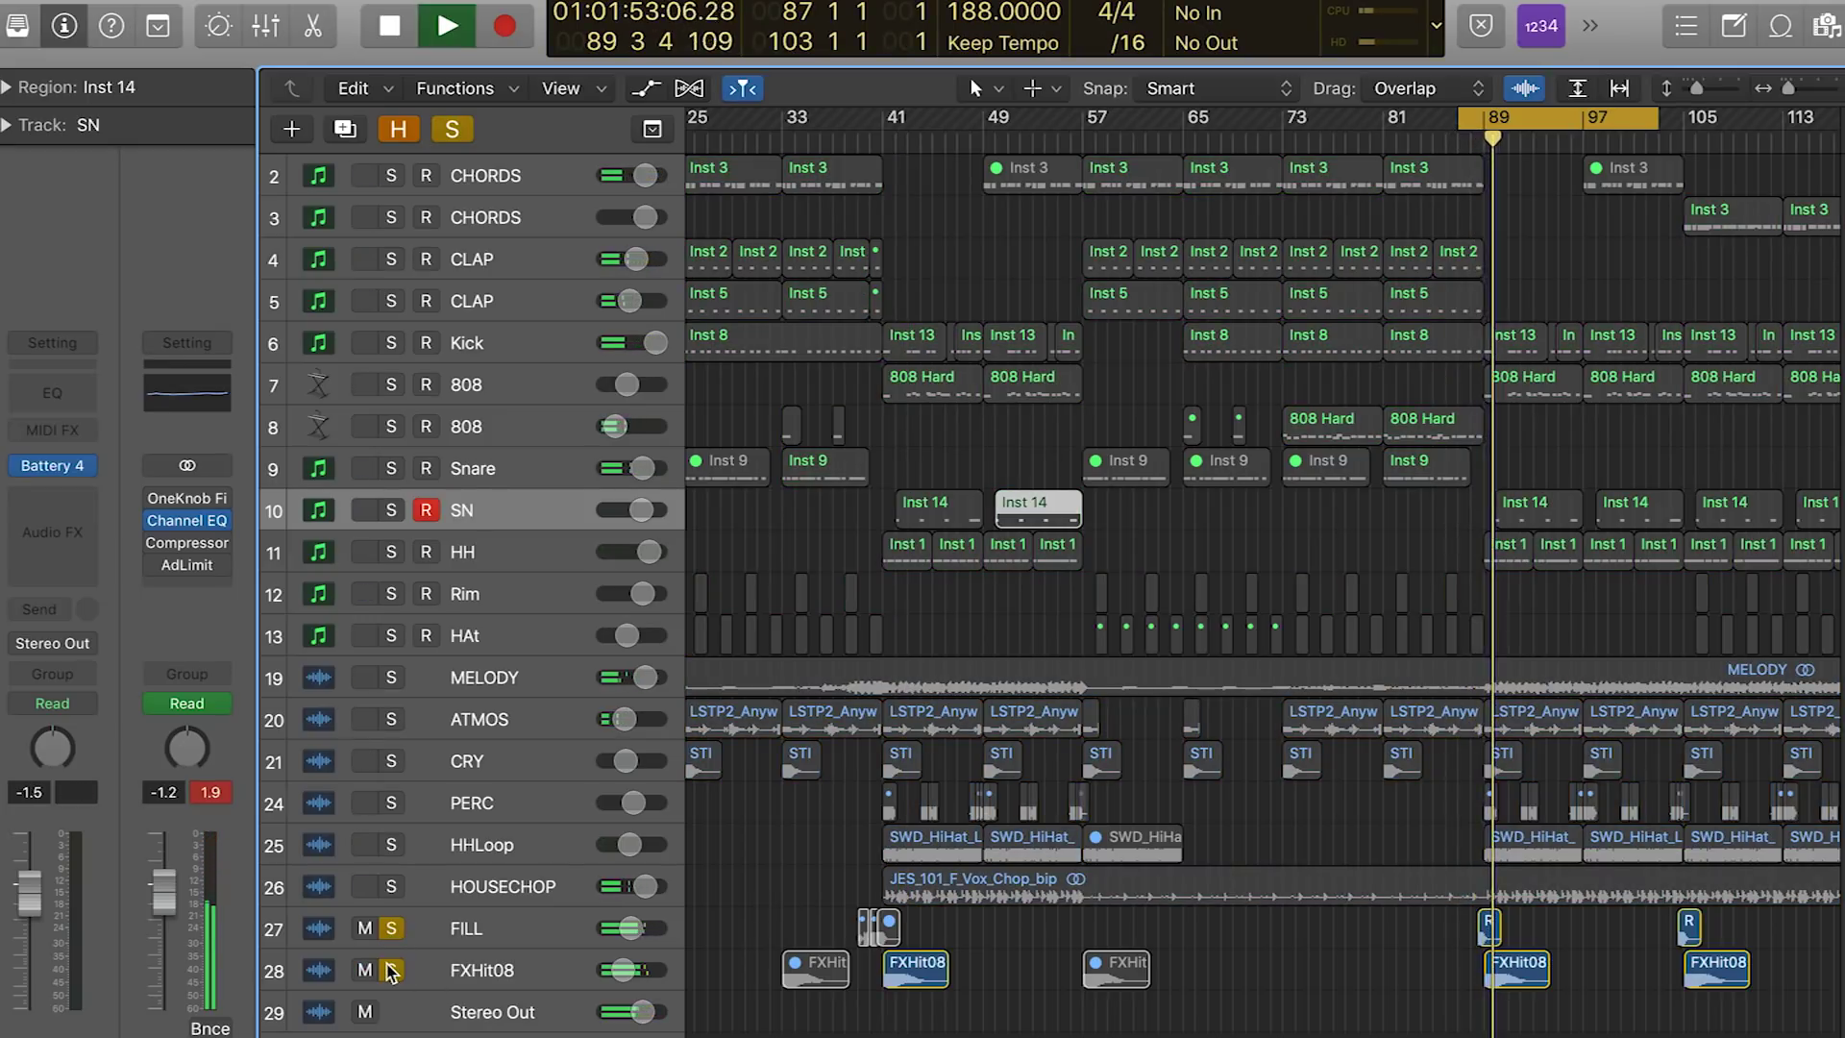
pyautogui.click(391, 970)
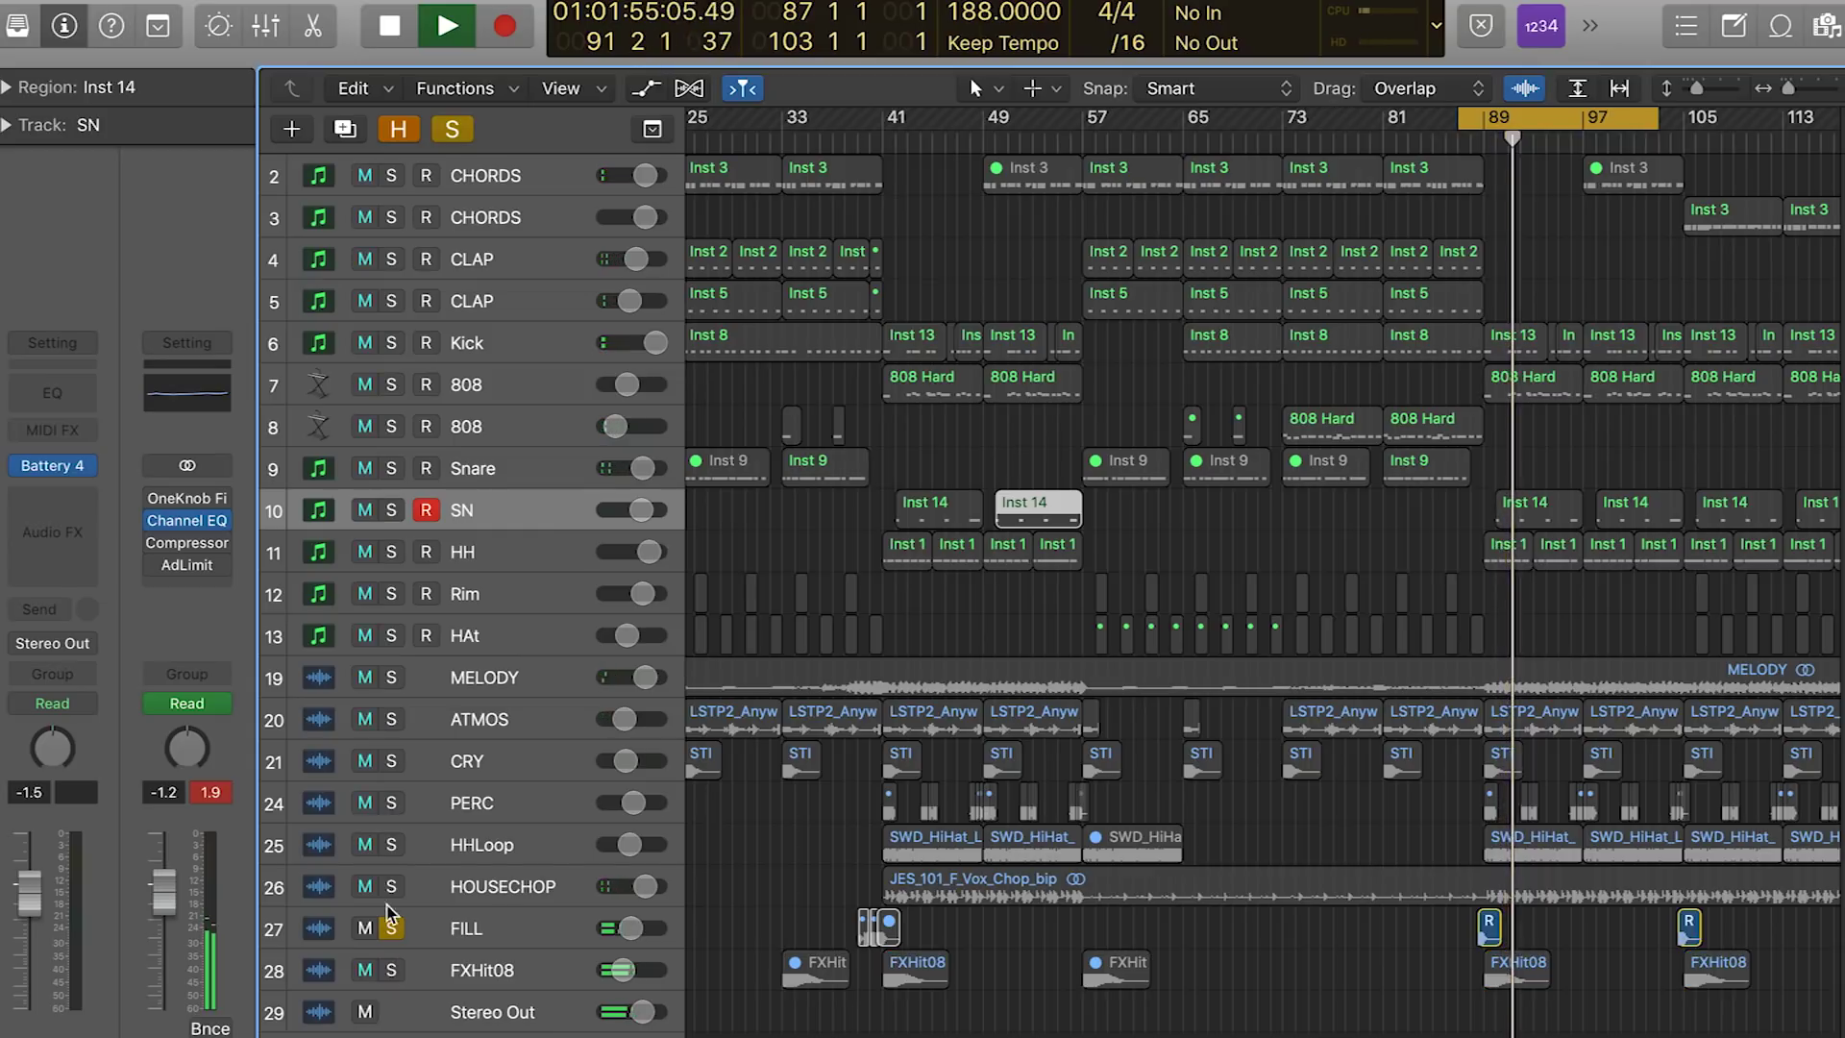
pyautogui.click(392, 929)
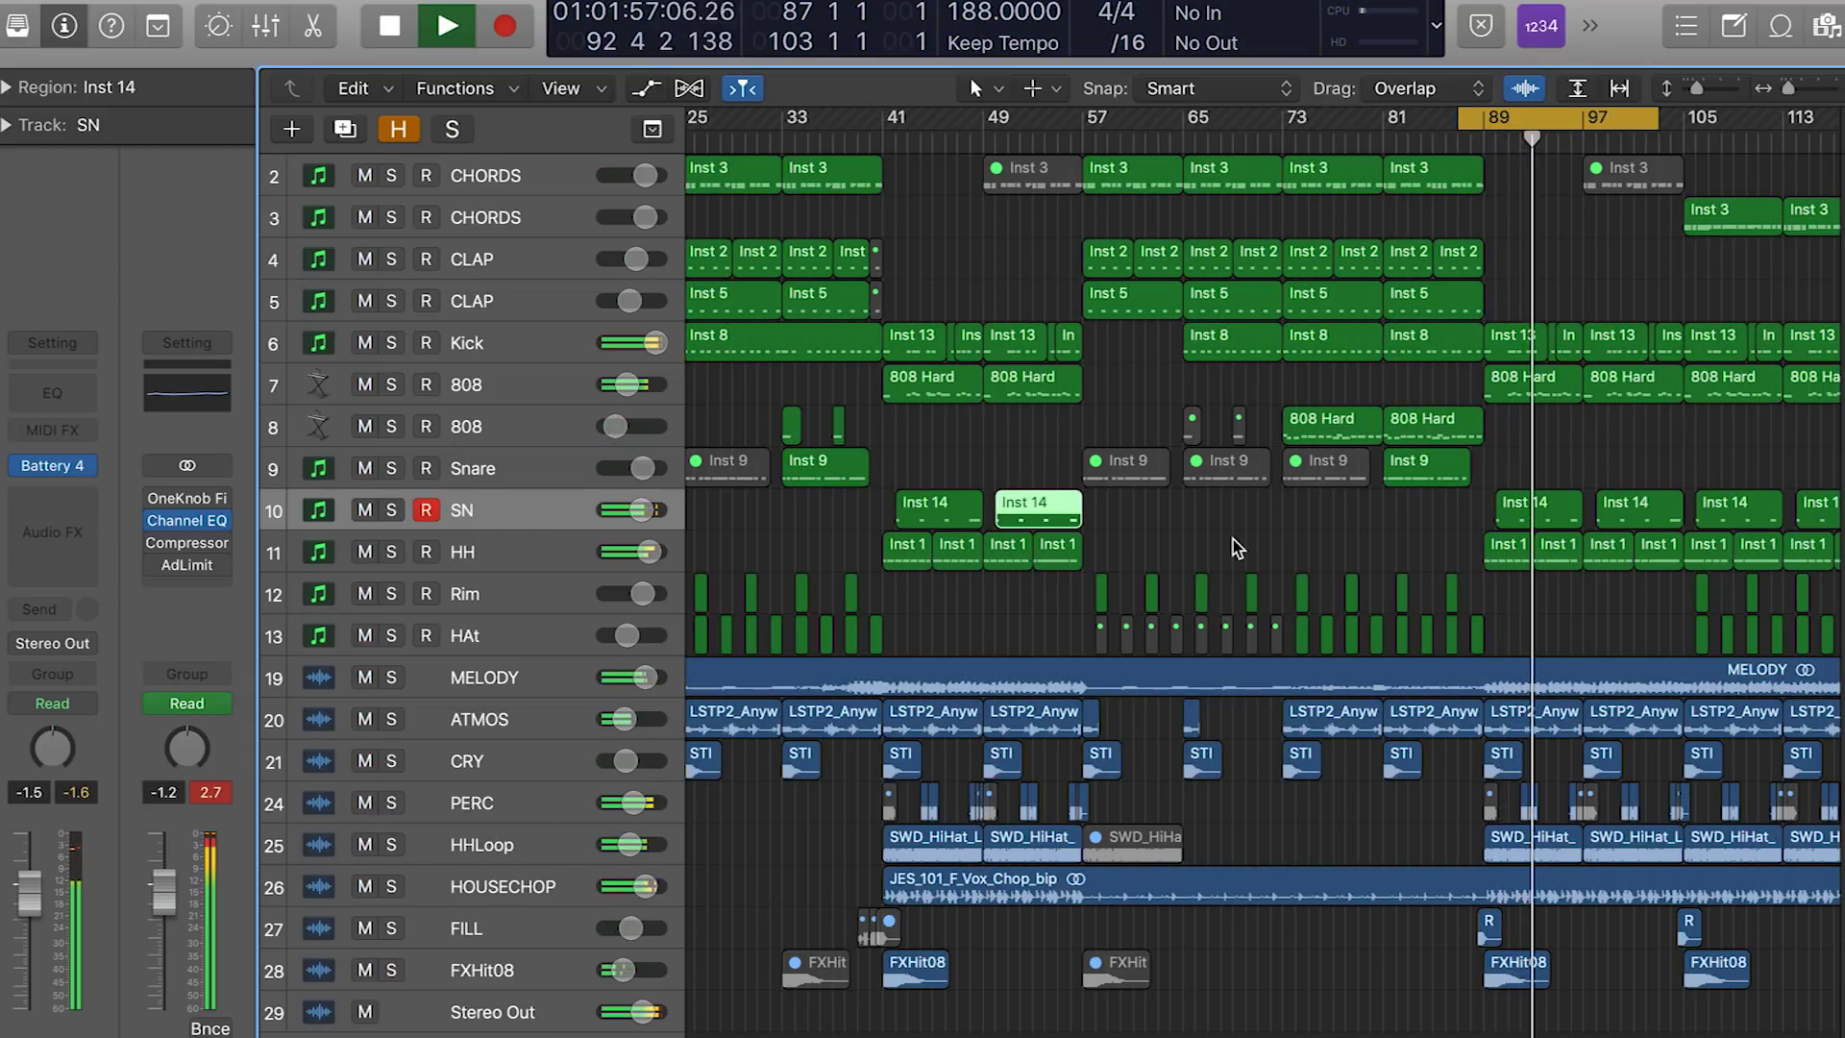